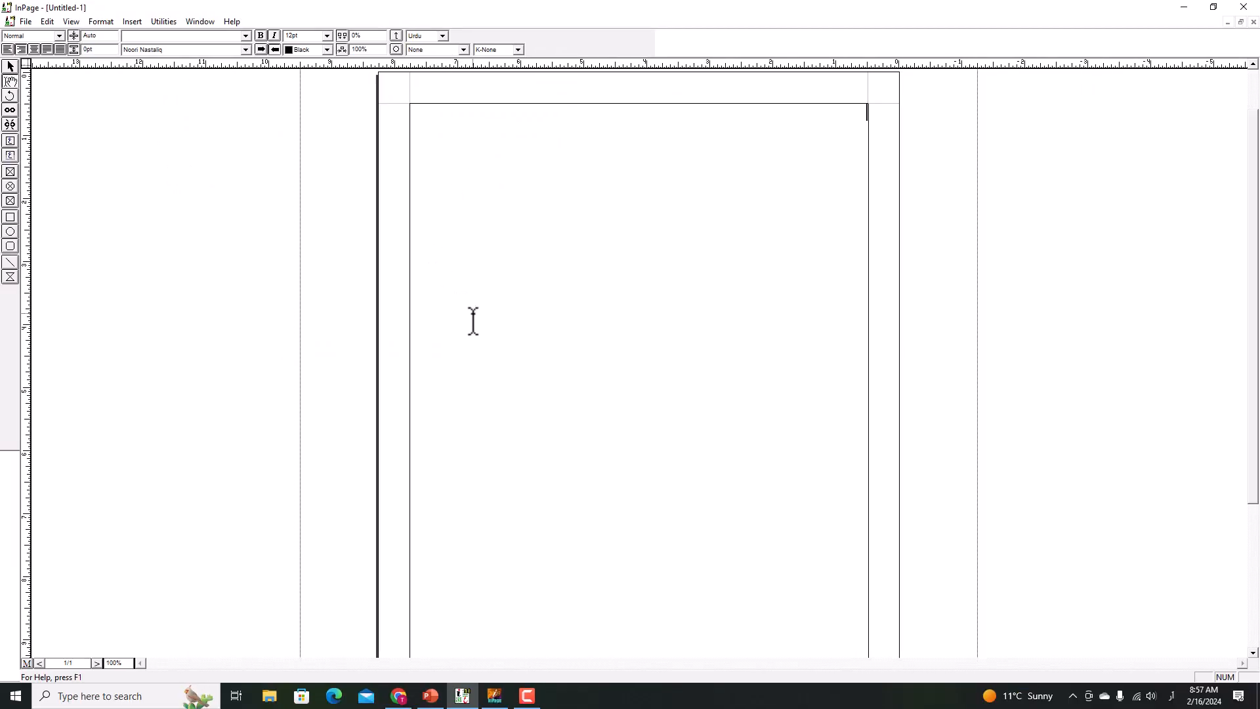
Switch to the other InPage window and look through its built-in symbols and utility commands
{"action": "left_click", "coordinate": [495, 697]}
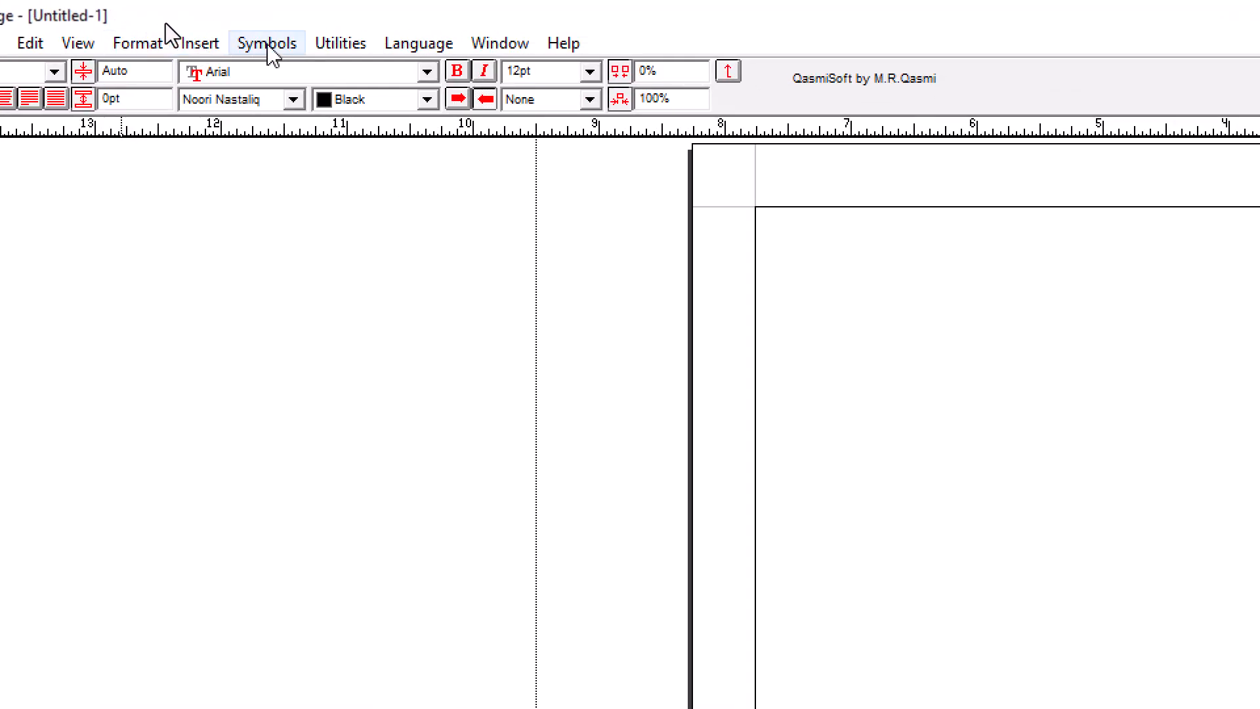
{"action": "left_click", "coordinate": [268, 47]}
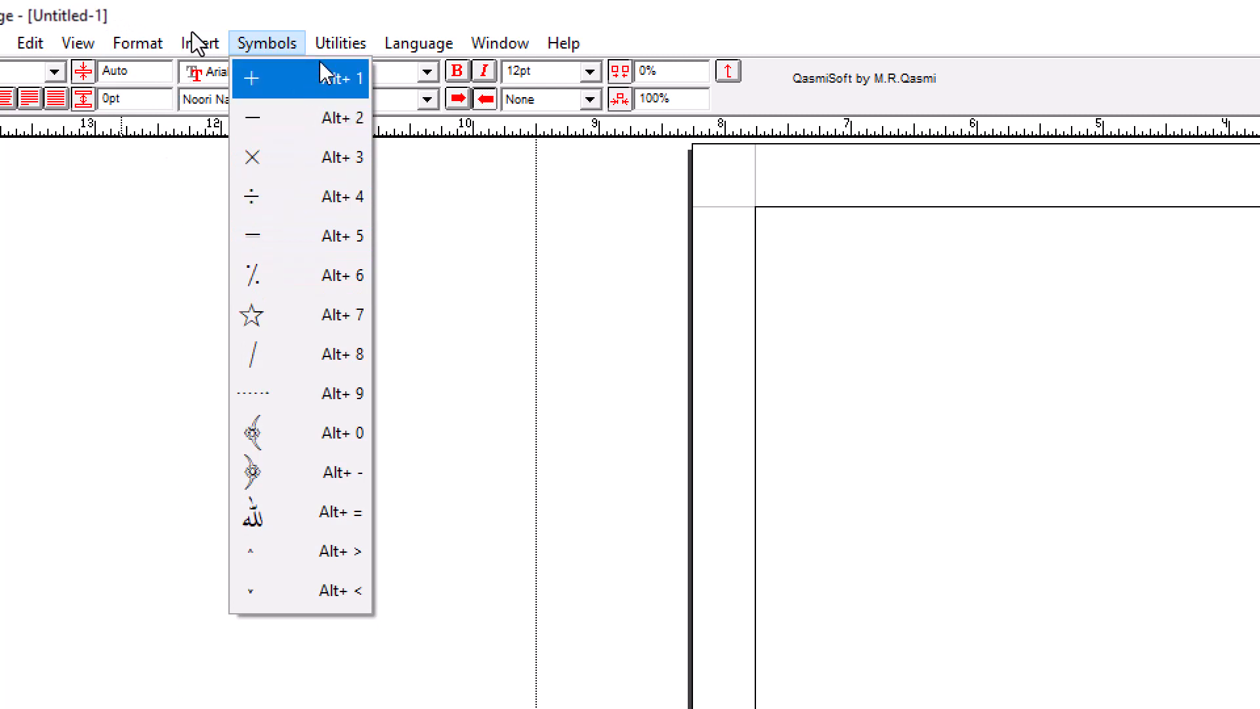
{"action": "mouse_move", "coordinate": [341, 49]}
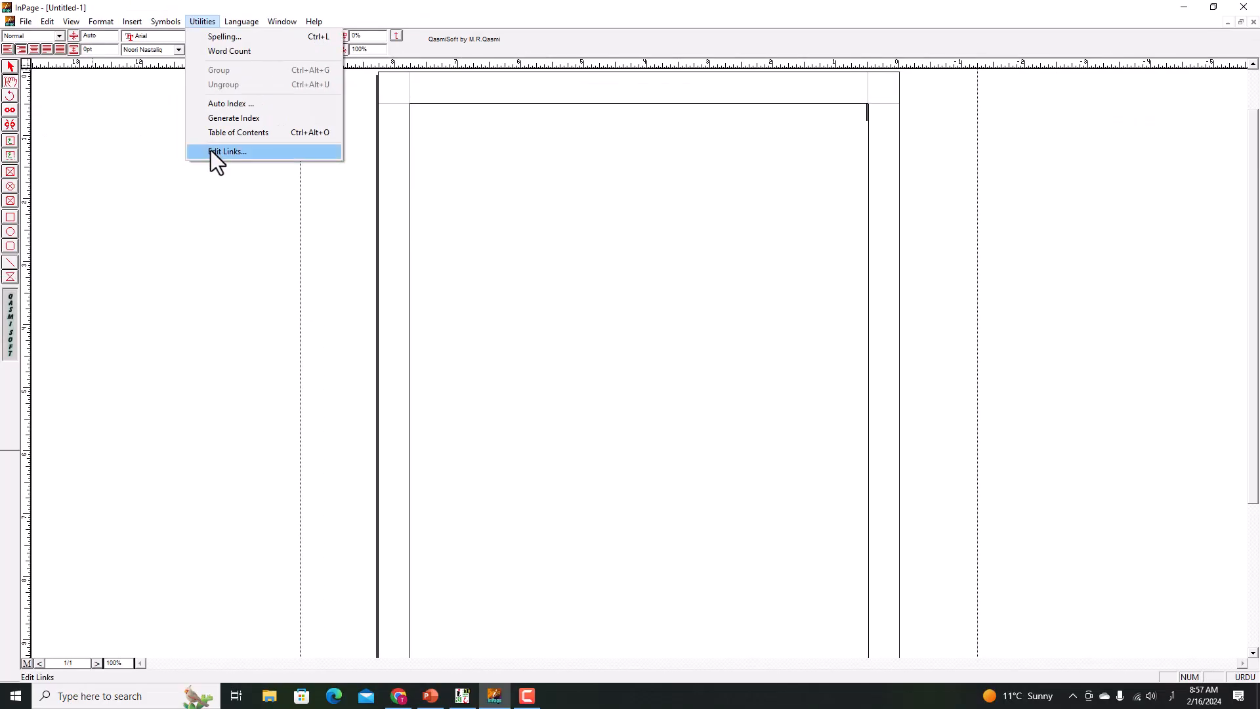
{"action": "mouse_move", "coordinate": [165, 19]}
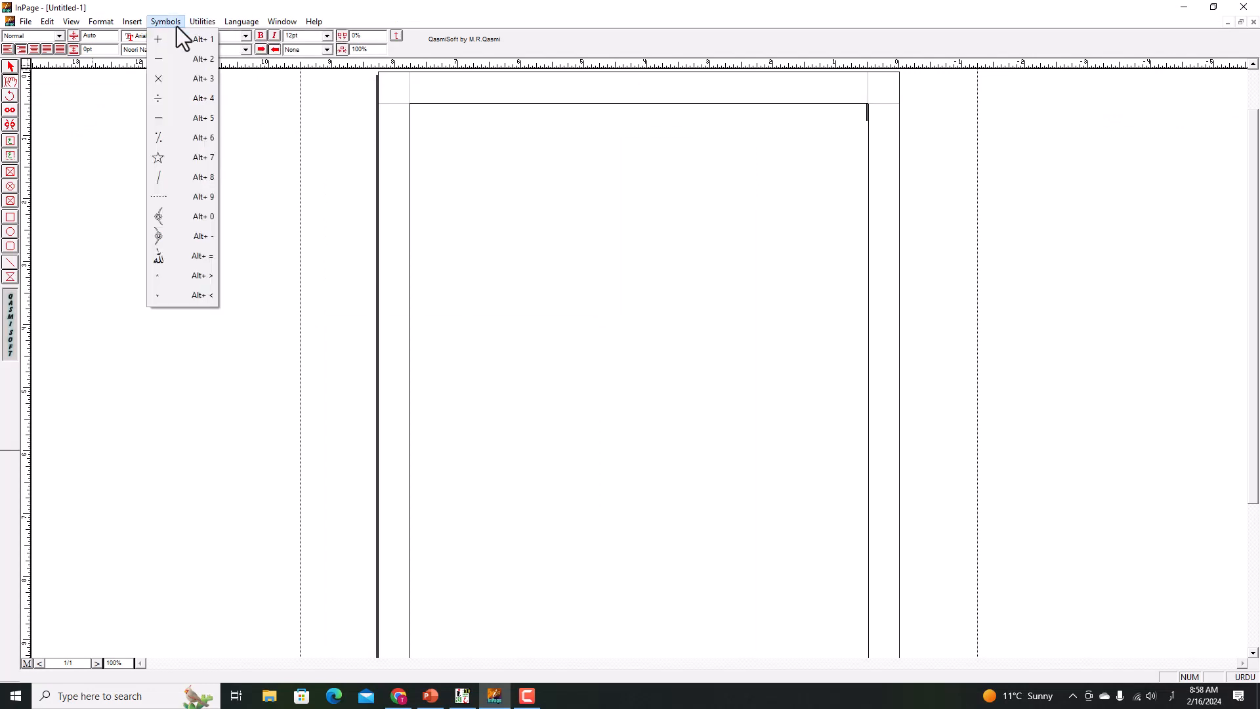
{"action": "left_click", "coordinate": [758, 132]}
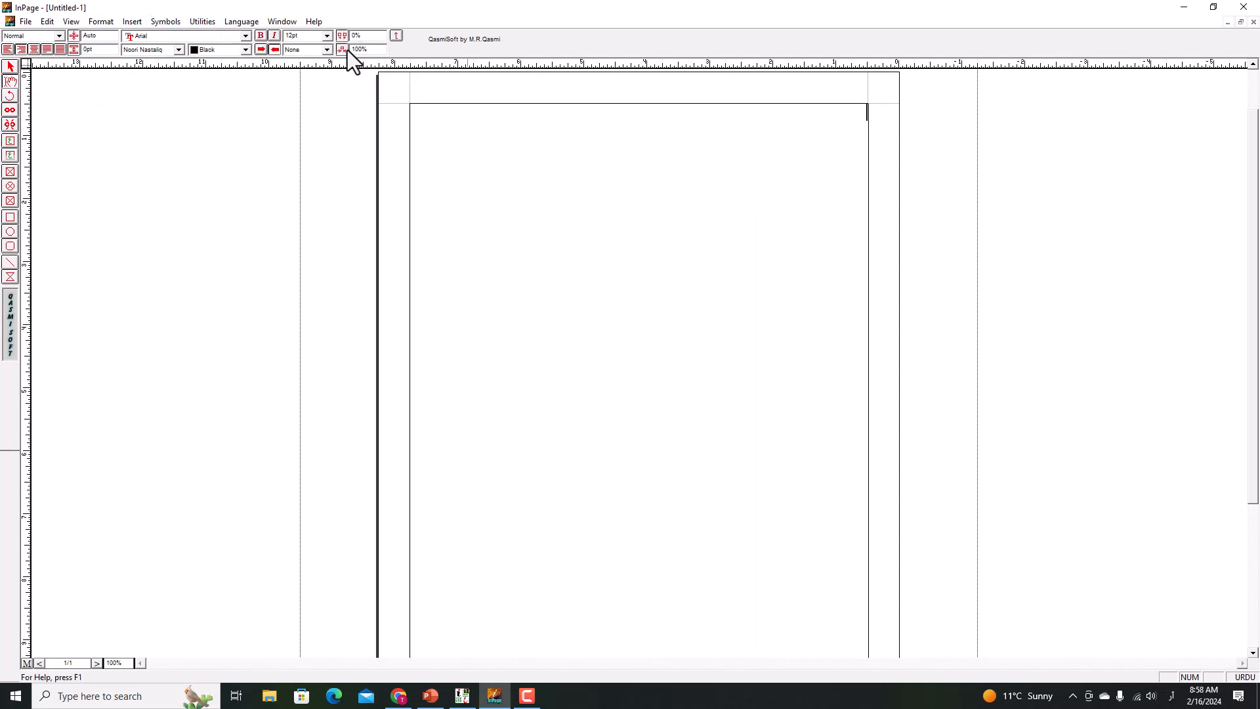
Try to set the font size to 48pt on the blank page and insert the plus symbol
{"action": "left_click", "coordinate": [326, 38]}
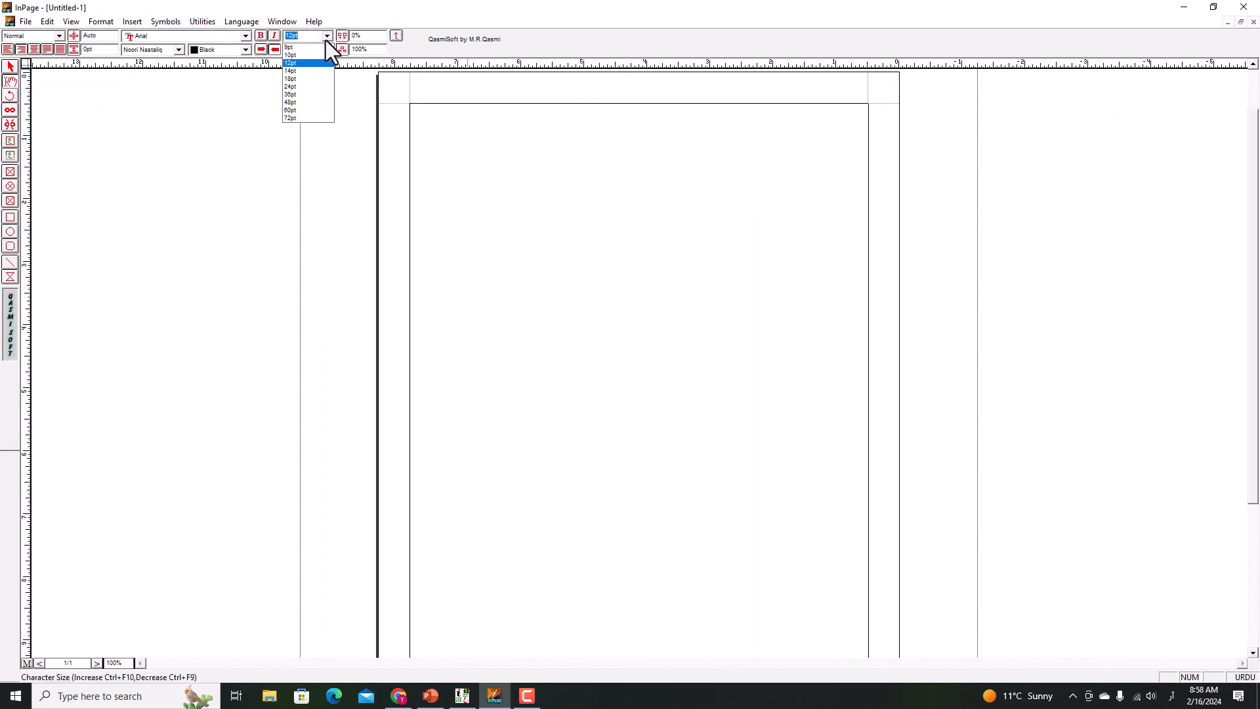
{"action": "left_click", "coordinate": [318, 102]}
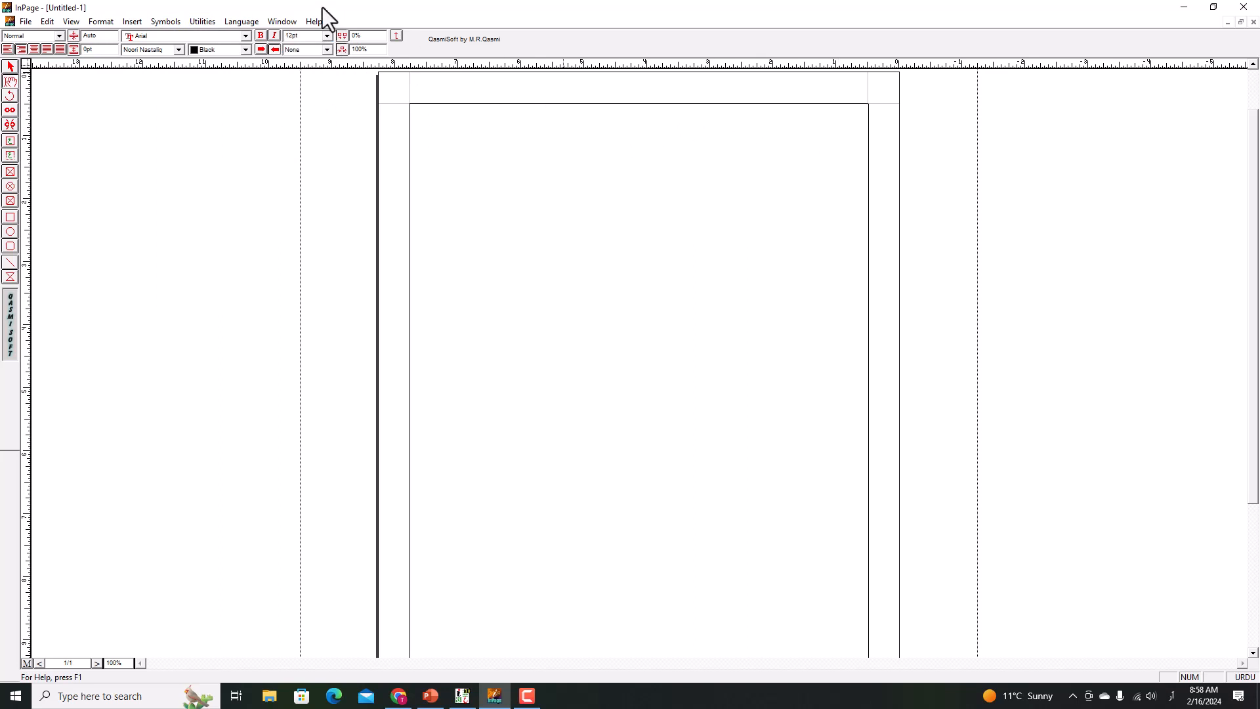
{"action": "left_click", "coordinate": [160, 25]}
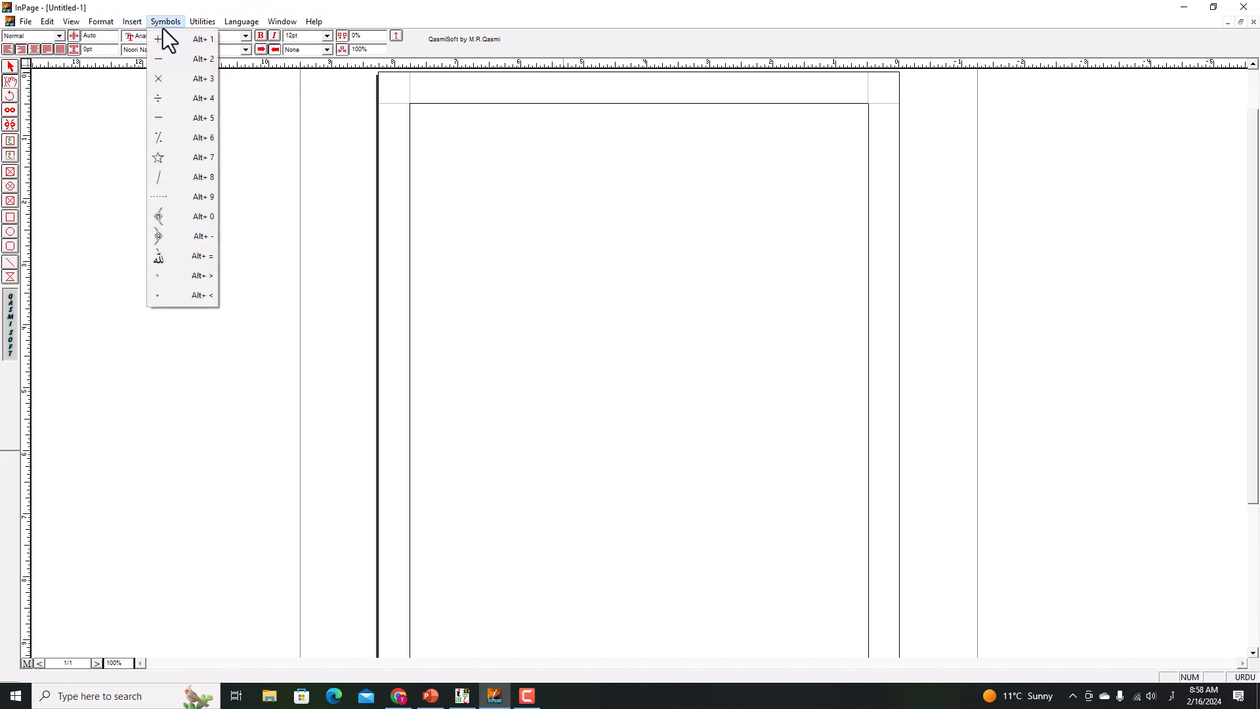
{"action": "left_click", "coordinate": [165, 39]}
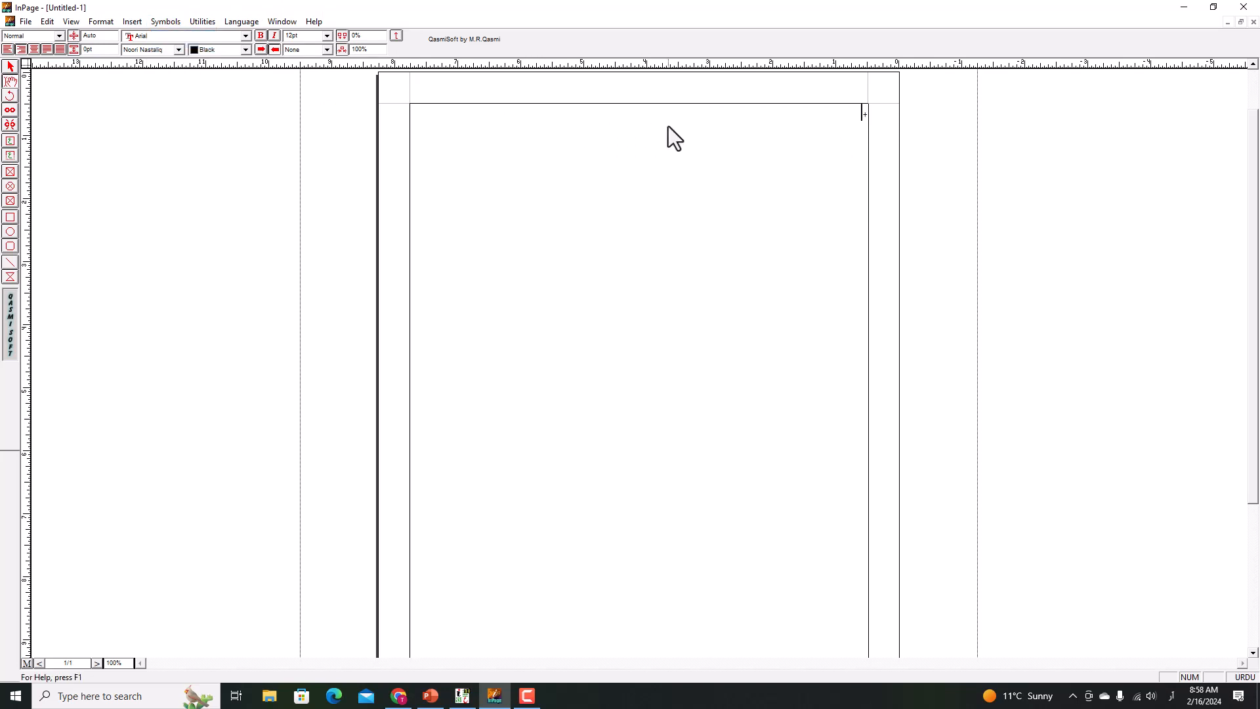
Enlarge the inserted plus symbol, trying 48pt before settling on a font size of 60pt
{"action": "left_click", "coordinate": [325, 36]}
{"action": "left_click", "coordinate": [303, 103]}
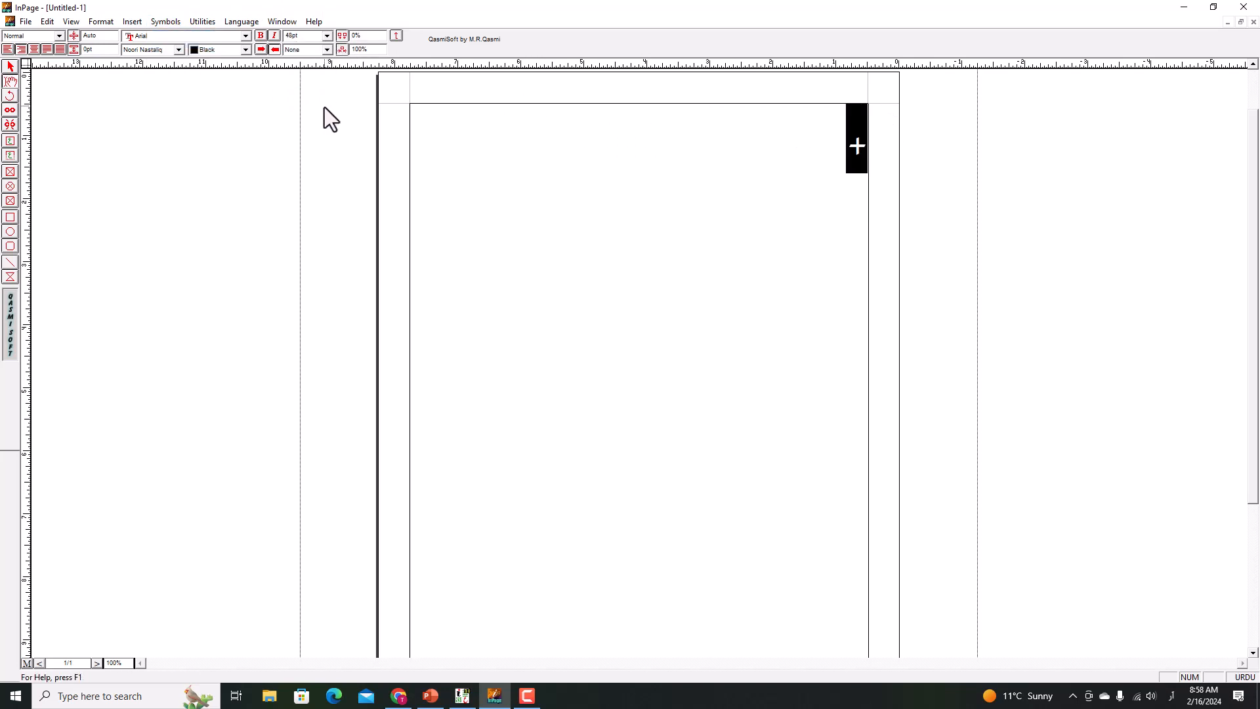
{"action": "left_click", "coordinate": [326, 35]}
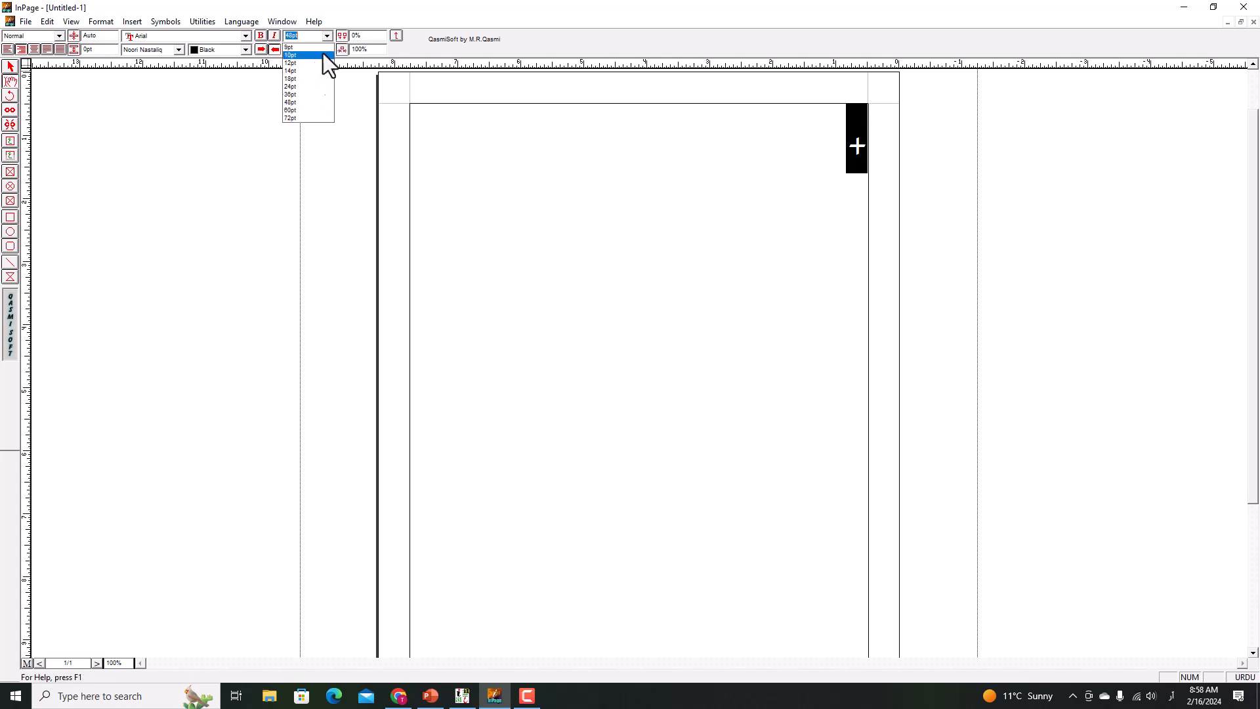
{"action": "left_click", "coordinate": [304, 110]}
{"action": "left_click", "coordinate": [655, 192]}
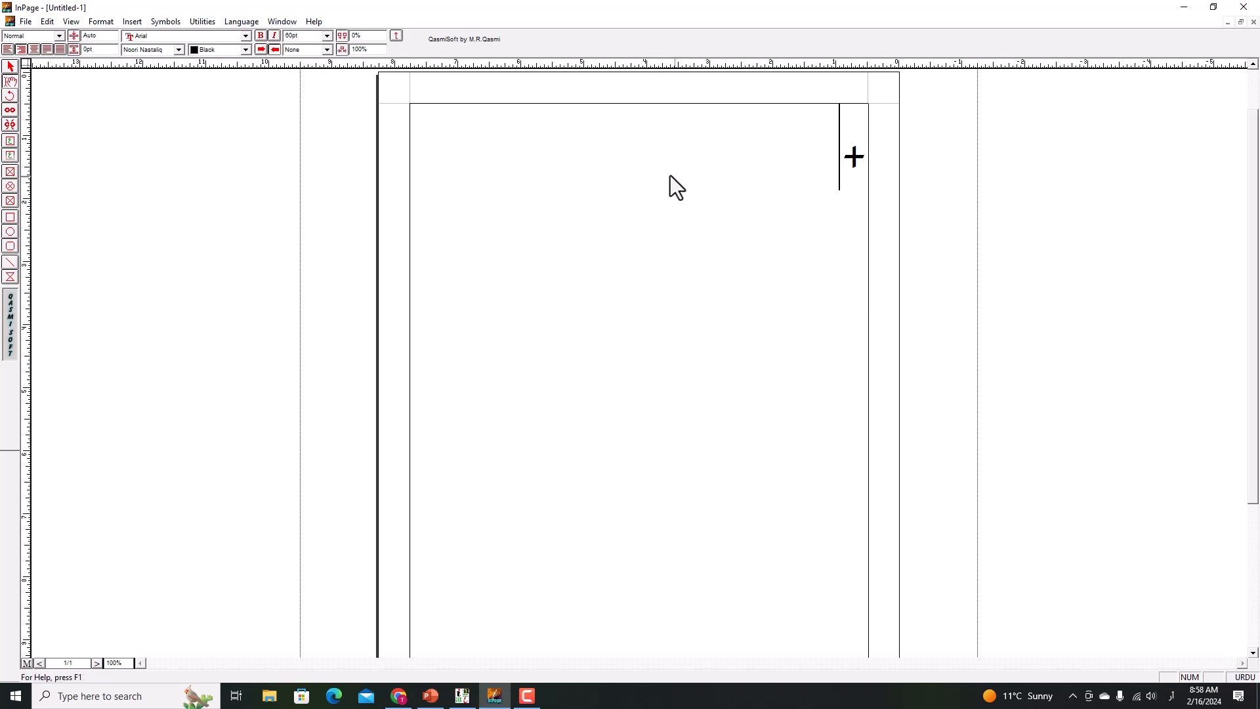
Insert the minus sign, the opening and closing ornate brackets and the Allah ligature after the plus symbol
{"action": "left_click", "coordinate": [167, 26]}
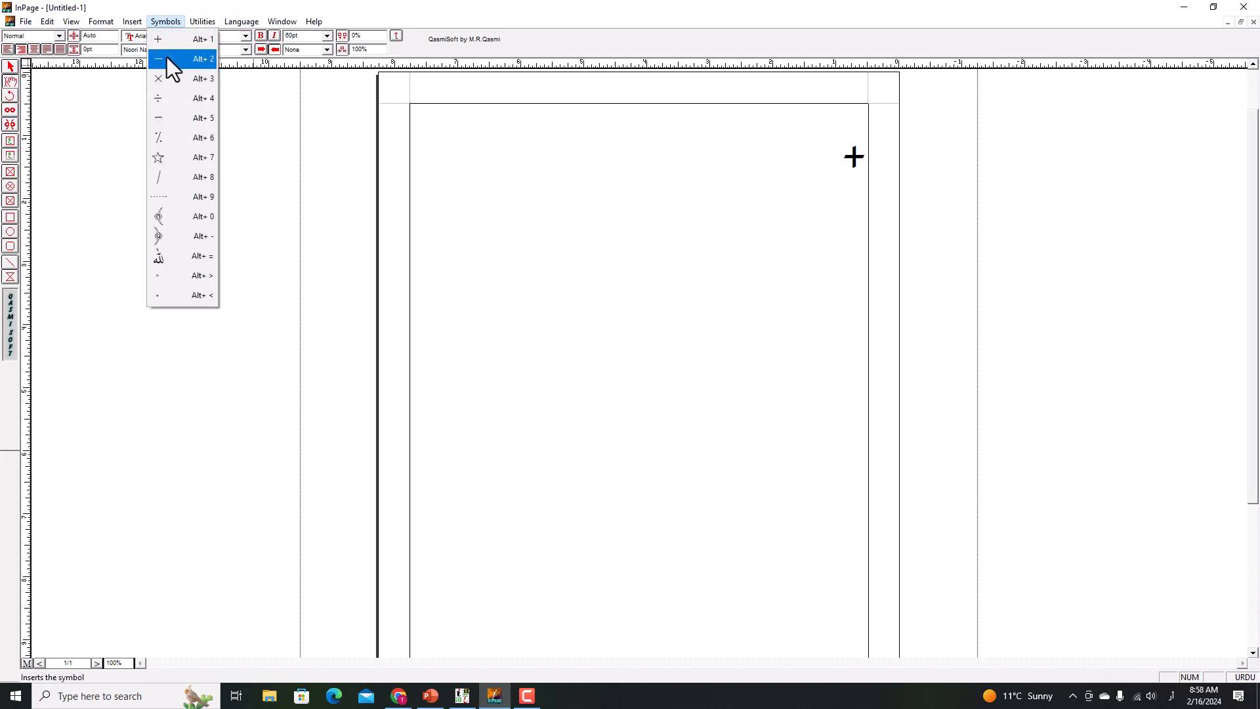
{"action": "left_click", "coordinate": [167, 93]}
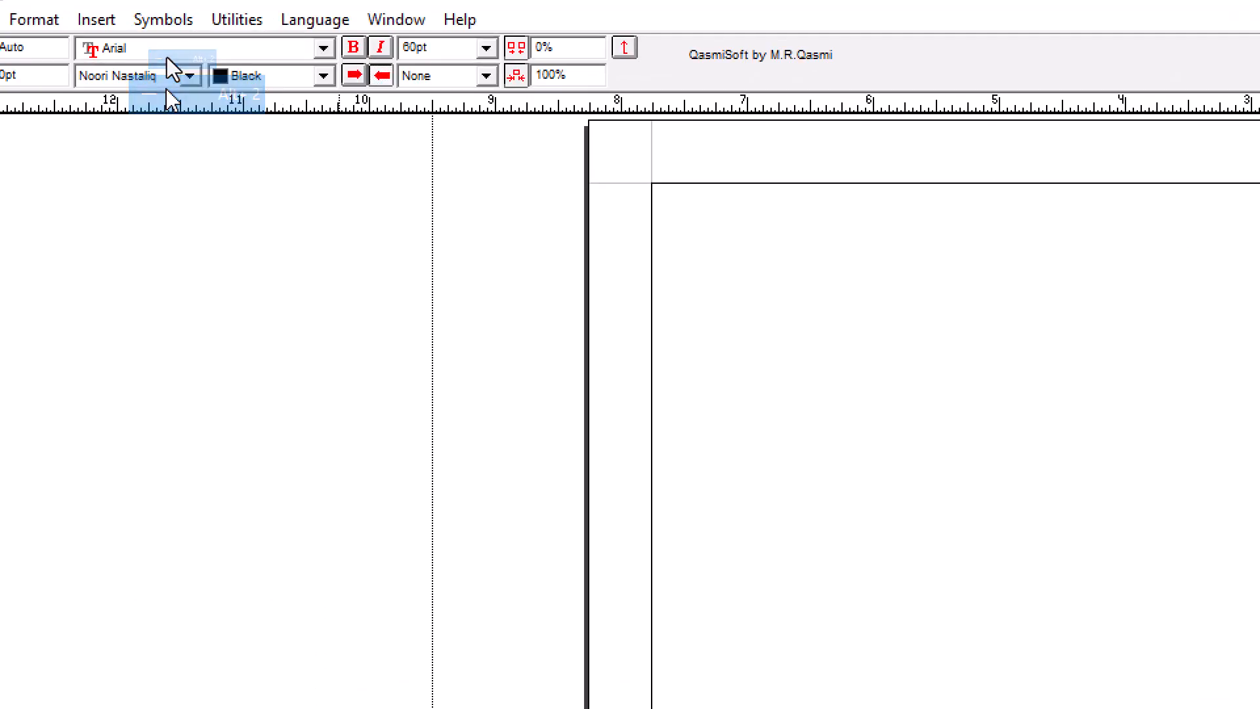
{"action": "left_click", "coordinate": [144, 26]}
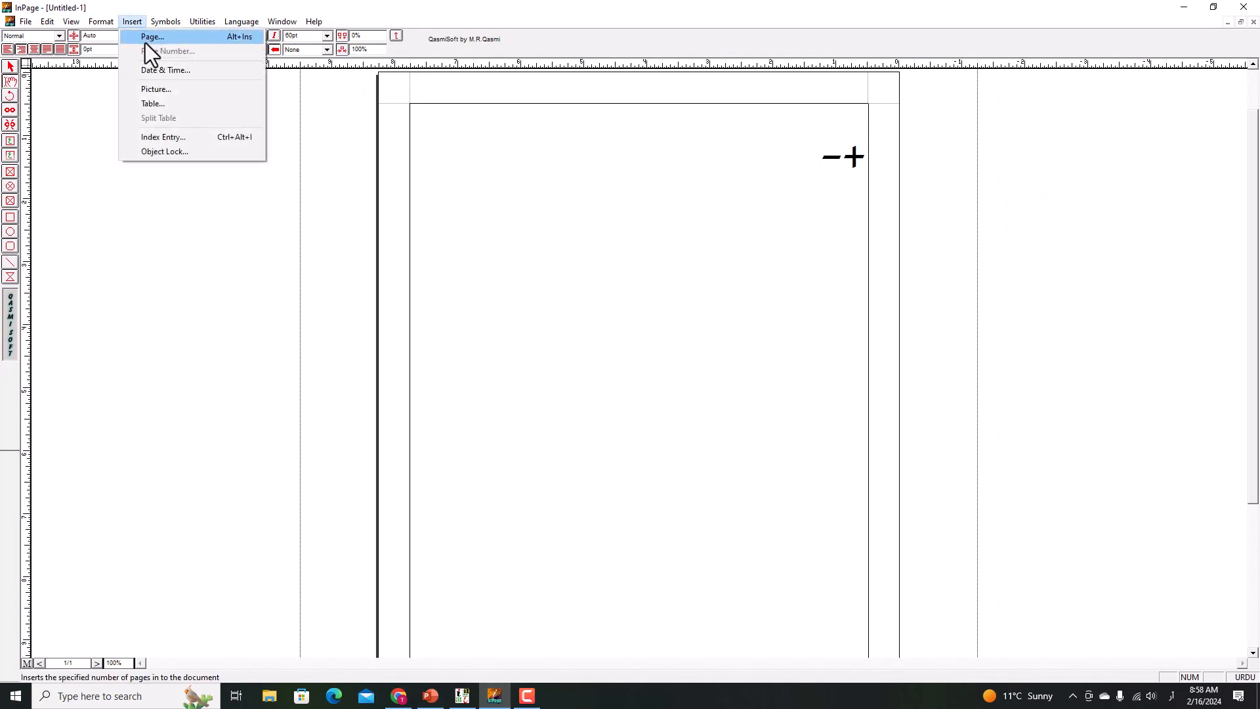
{"action": "mouse_move", "coordinate": [164, 22]}
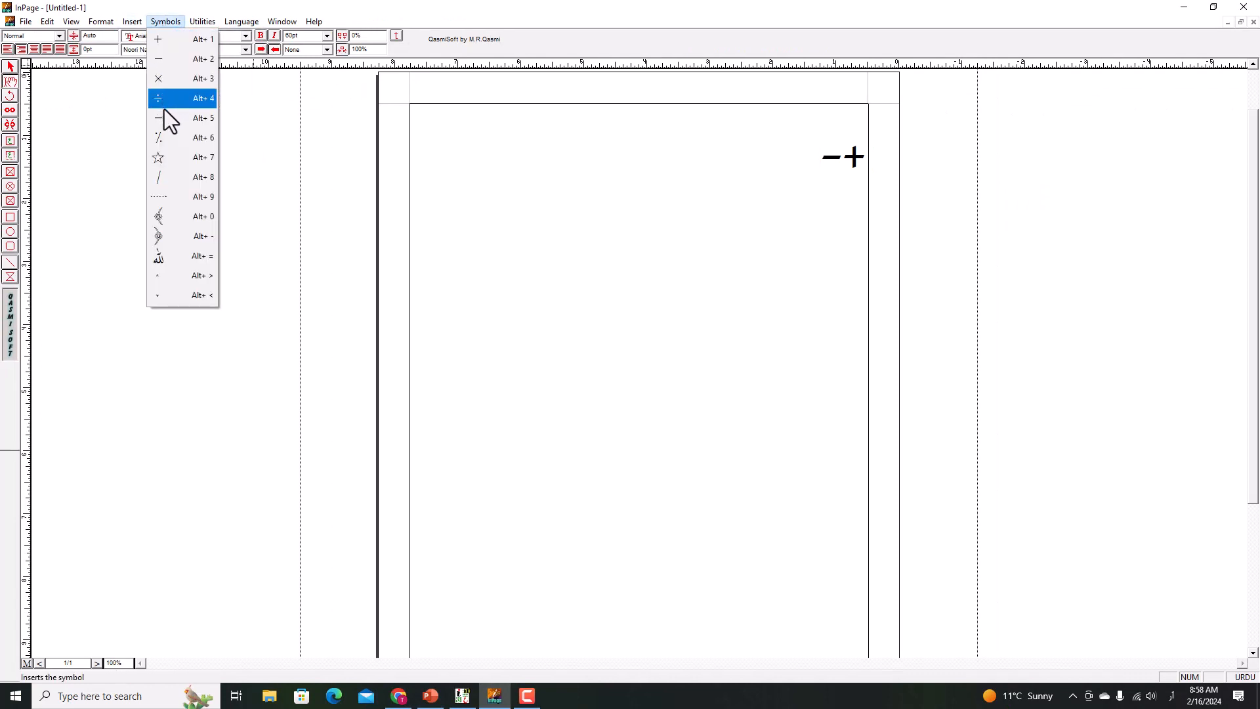
{"action": "left_click", "coordinate": [173, 217]}
{"action": "left_click", "coordinate": [159, 23]}
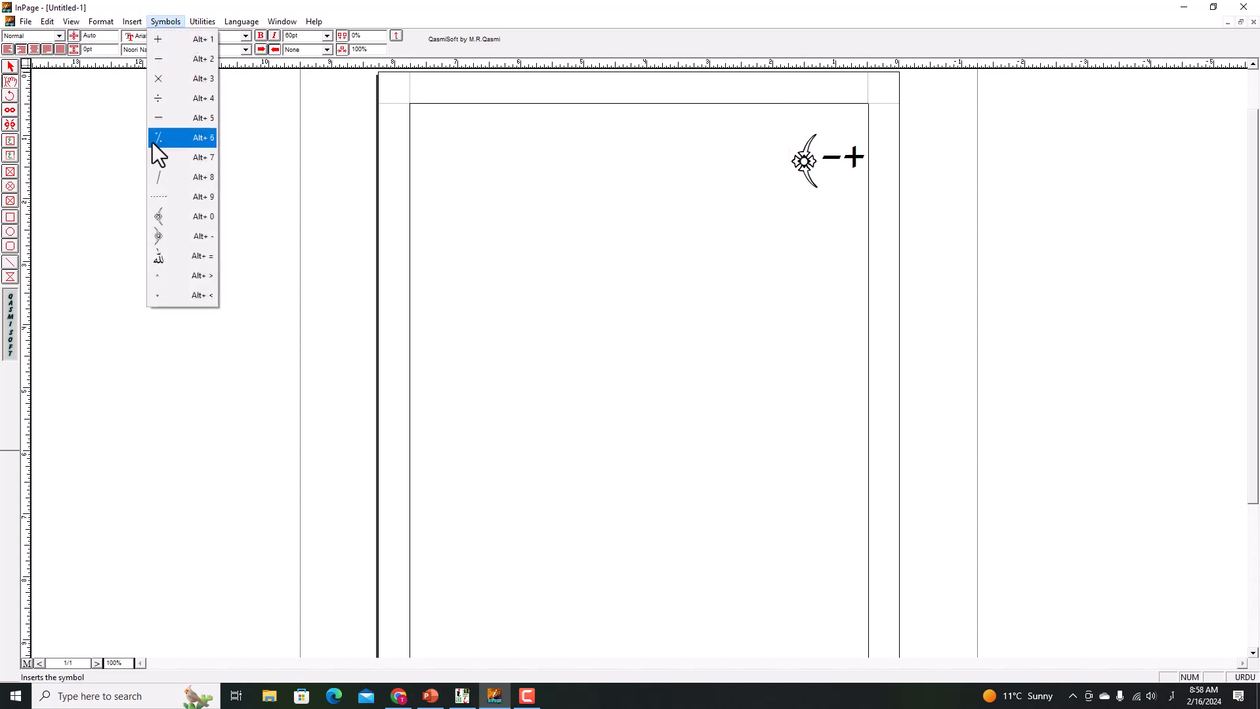
{"action": "left_click", "coordinate": [158, 237]}
{"action": "left_click", "coordinate": [166, 23]}
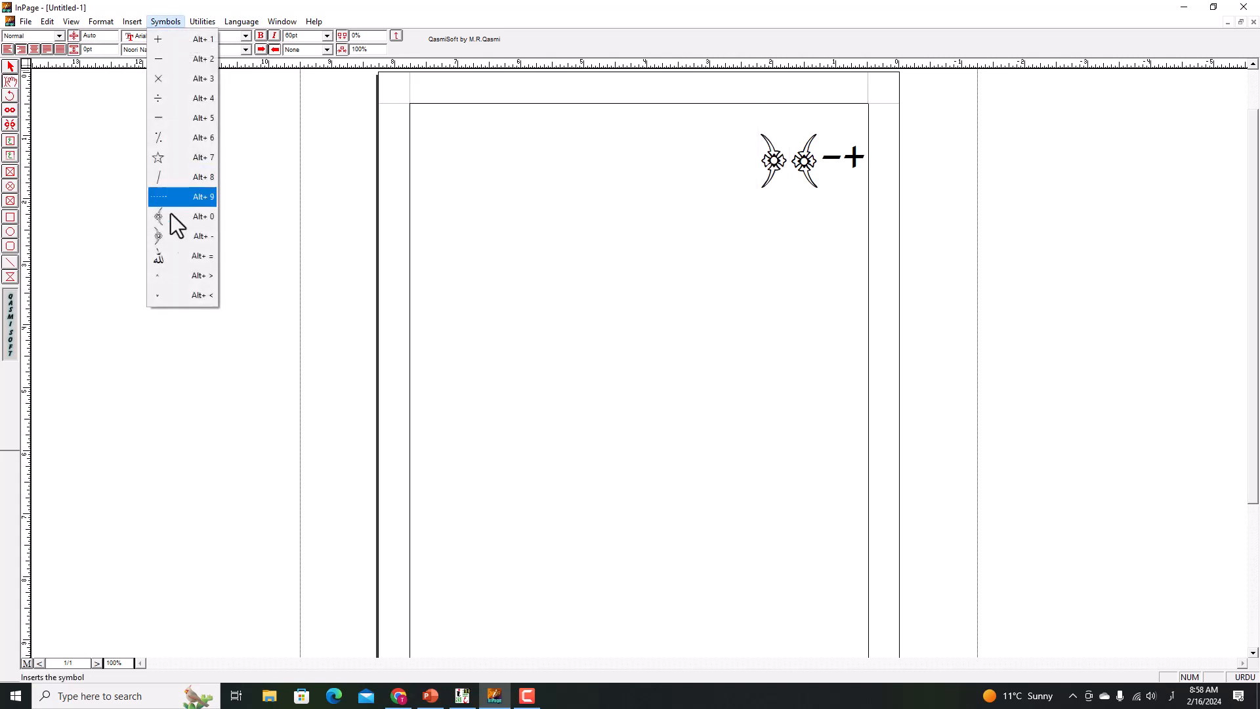
{"action": "left_click", "coordinate": [172, 257]}
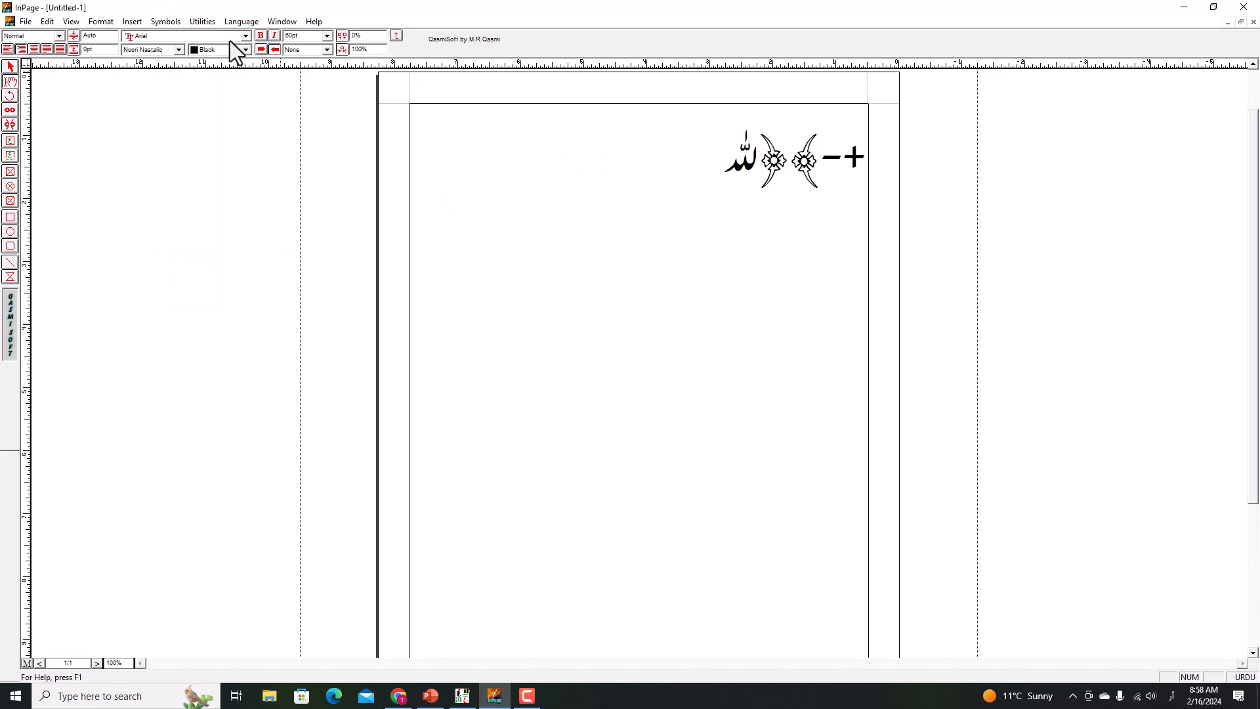
Insert the star symbol after the Allah ligature using its assigned shortcut
{"action": "left_click", "coordinate": [175, 22]}
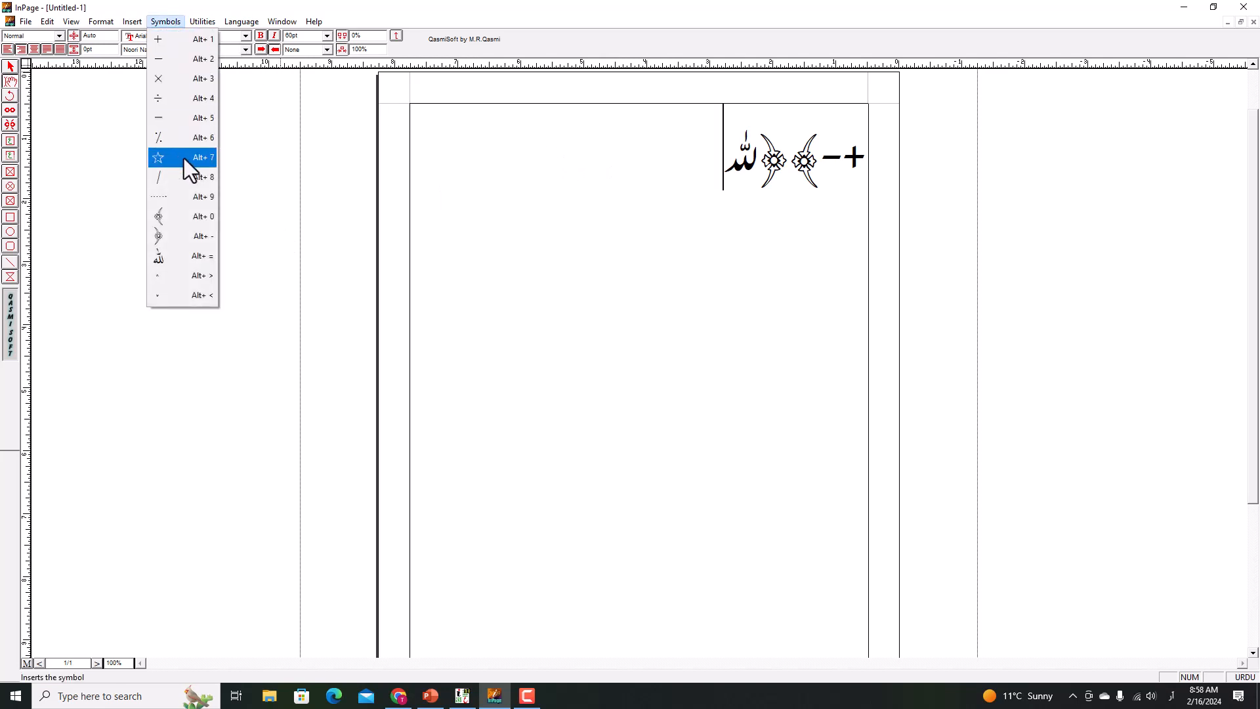
{"action": "left_click", "coordinate": [687, 172]}
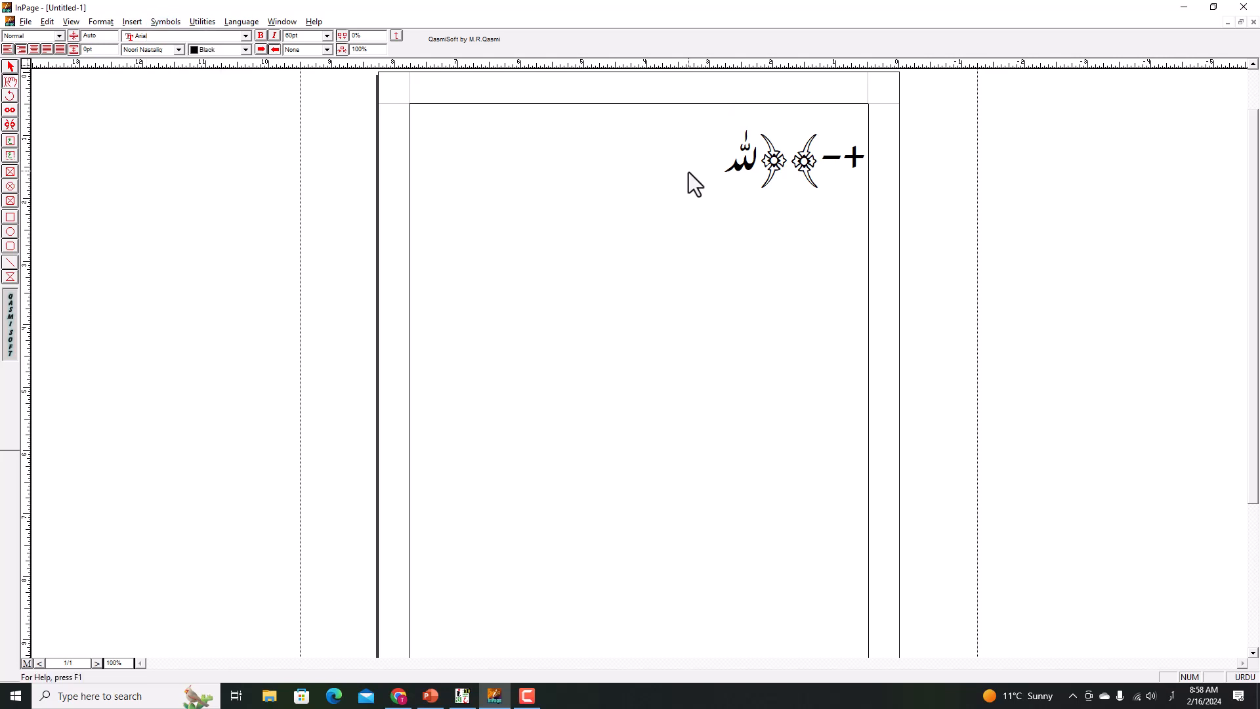
{"action": "key", "text": "alt+7"}
Switch back to the first InPage window and view its utility commands
{"action": "left_click", "coordinate": [462, 695]}
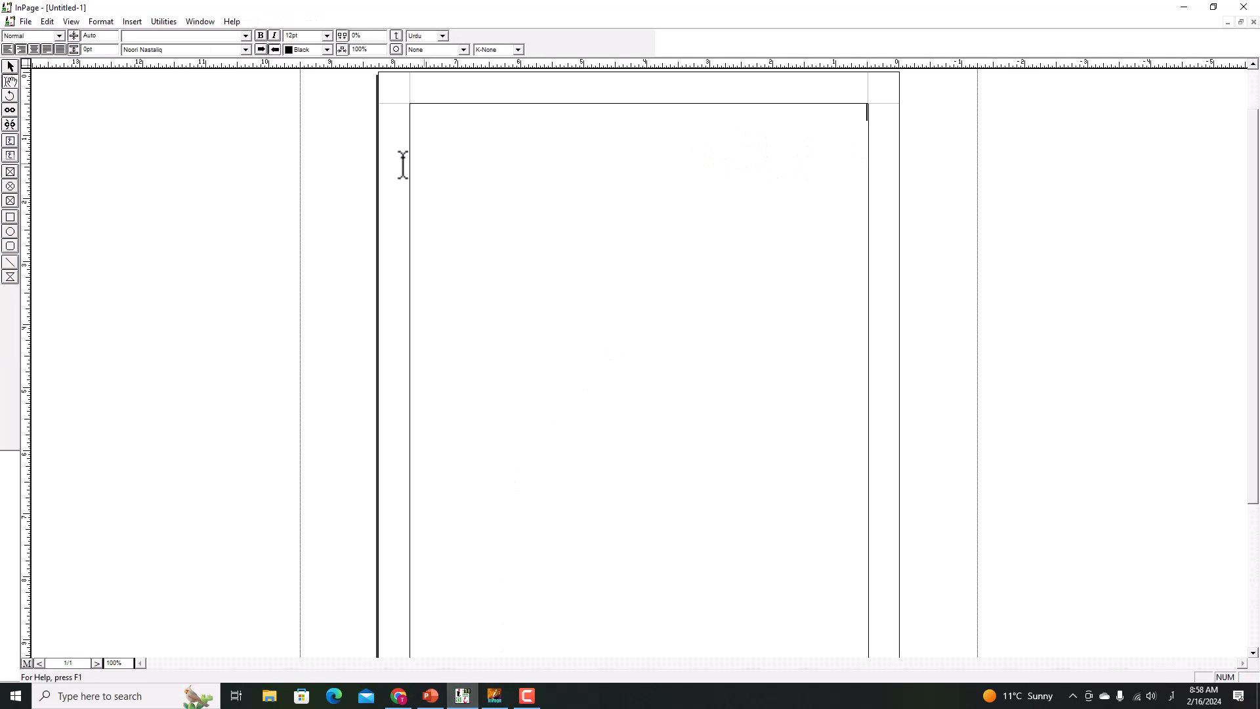
{"action": "left_click", "coordinate": [164, 21]}
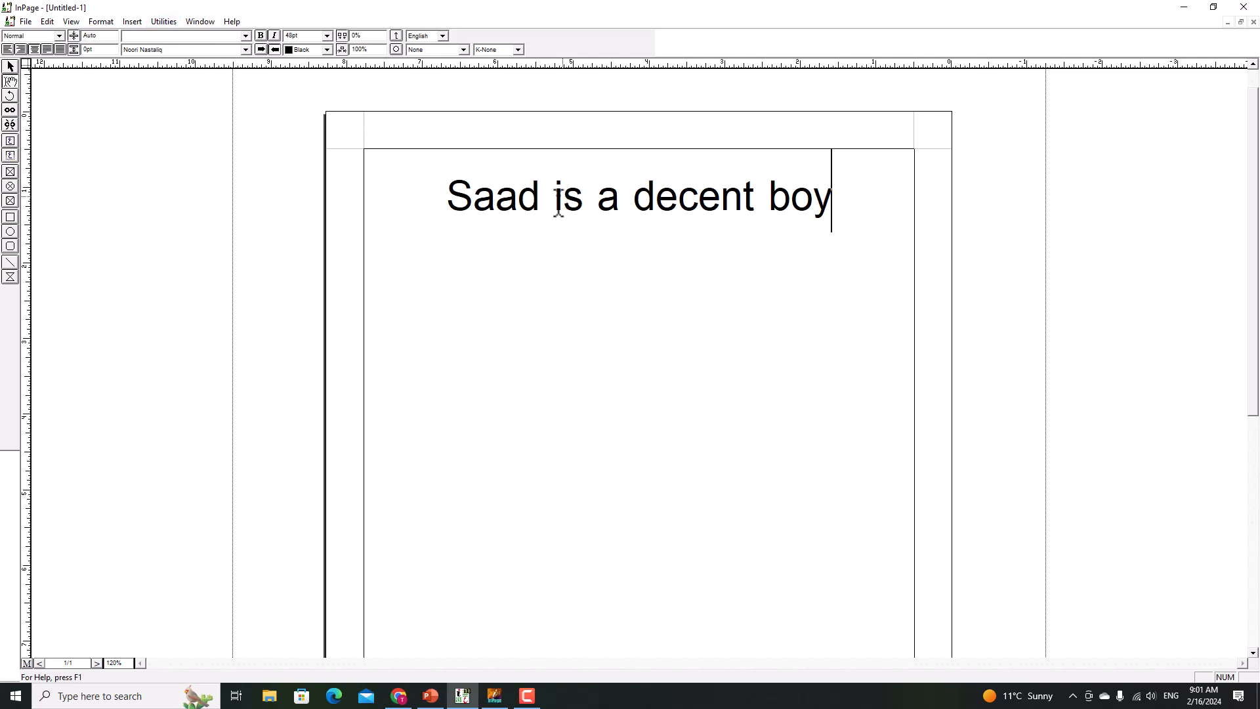
{"action": "left_click", "coordinate": [164, 22]}
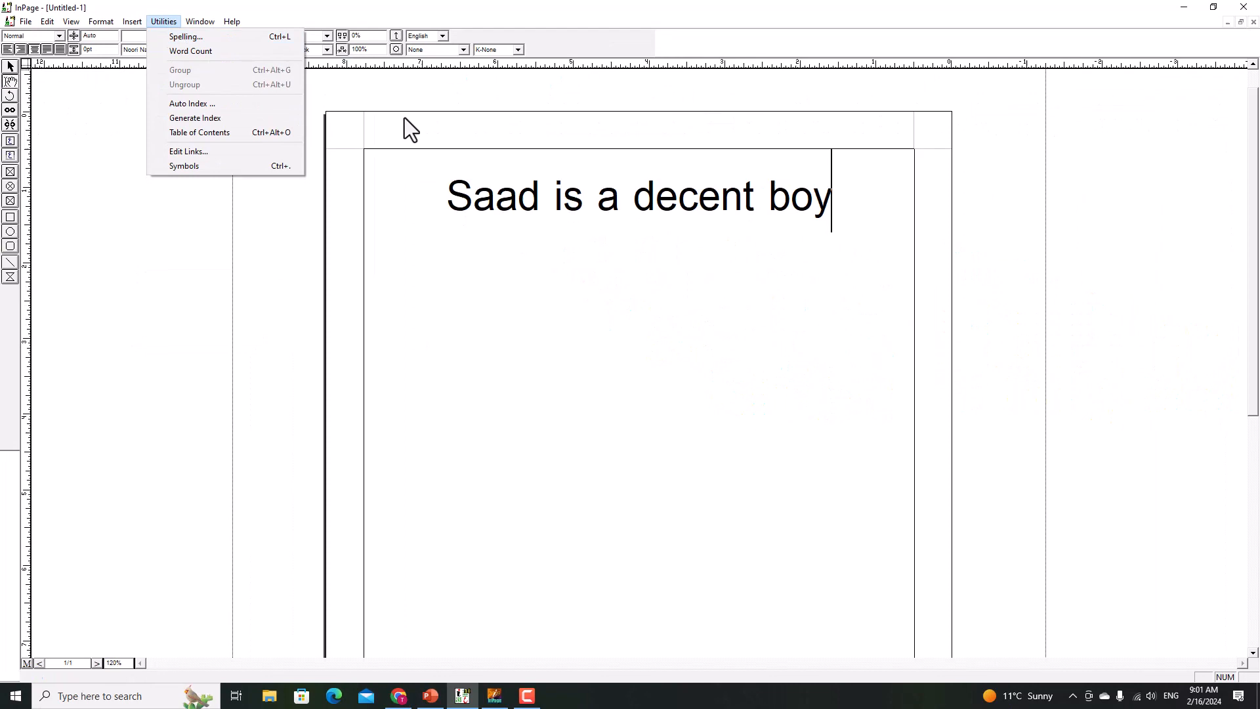
Check the language setting of the sample sentence and the system's keyboard input language
{"action": "left_click", "coordinate": [584, 205]}
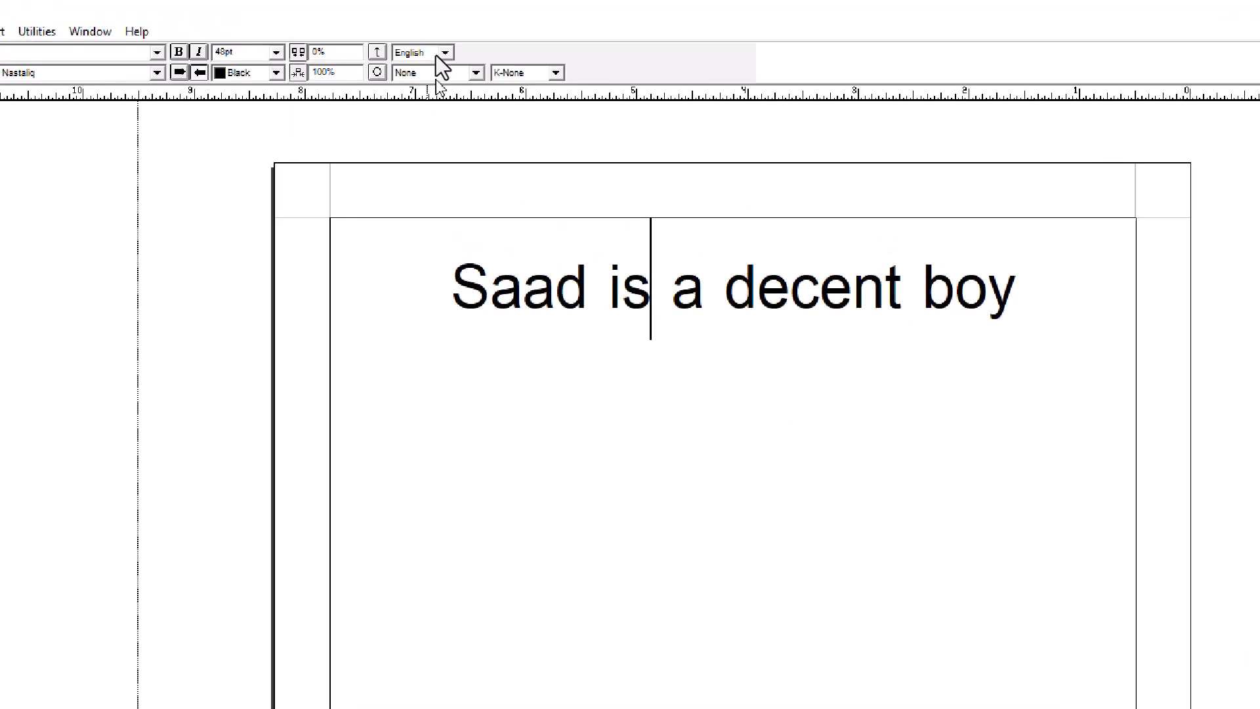
{"action": "left_click", "coordinate": [446, 51]}
{"action": "left_click", "coordinate": [446, 51]}
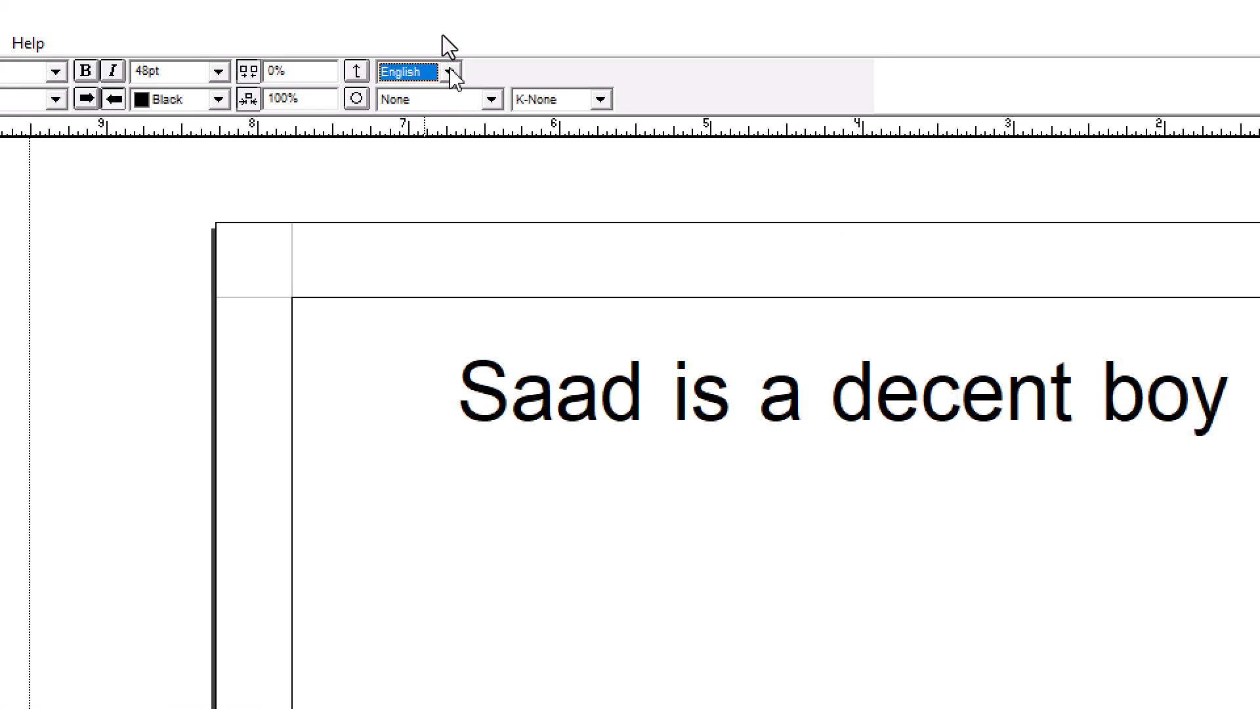
{"action": "left_click", "coordinate": [594, 380]}
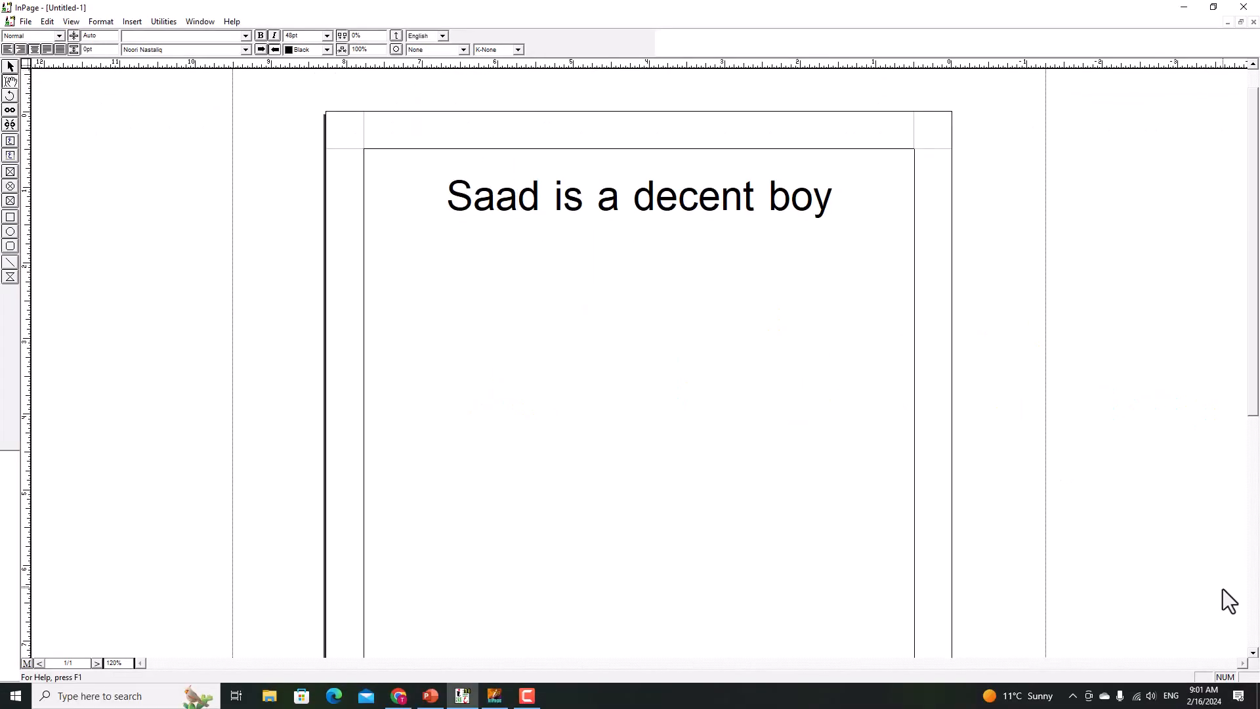
{"action": "mouse_move", "coordinate": [1171, 696]}
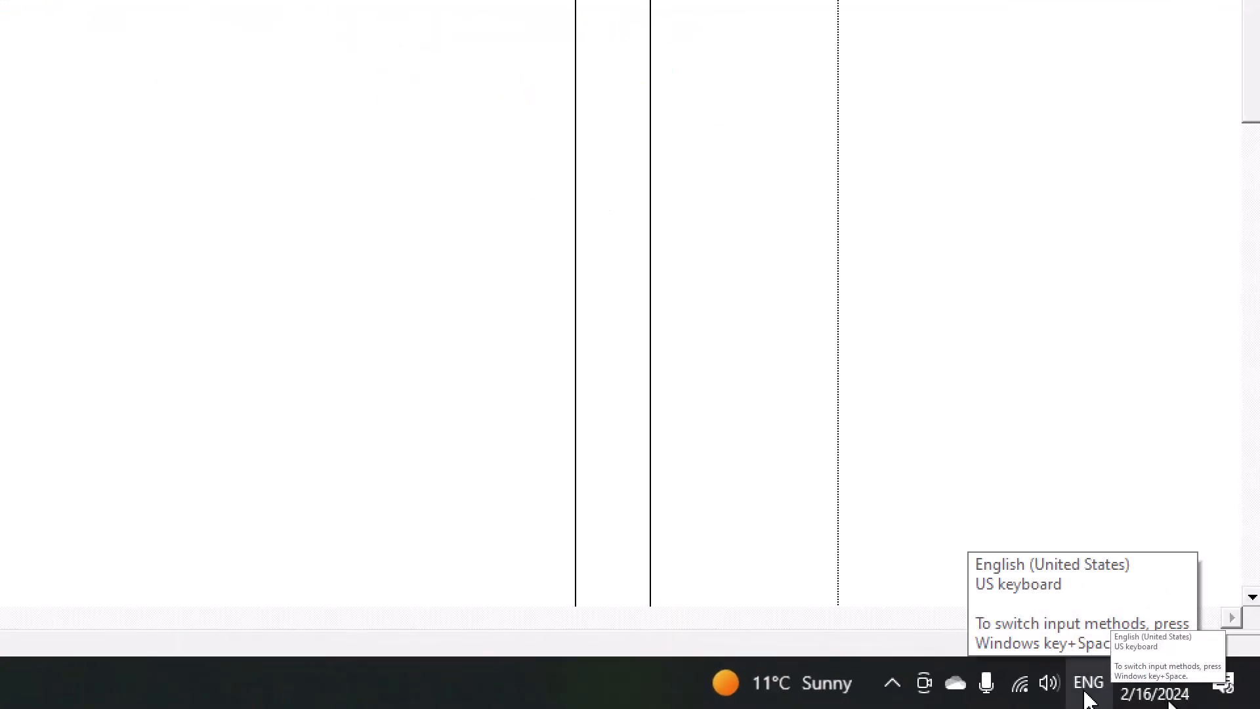
{"action": "left_click", "coordinate": [681, 217]}
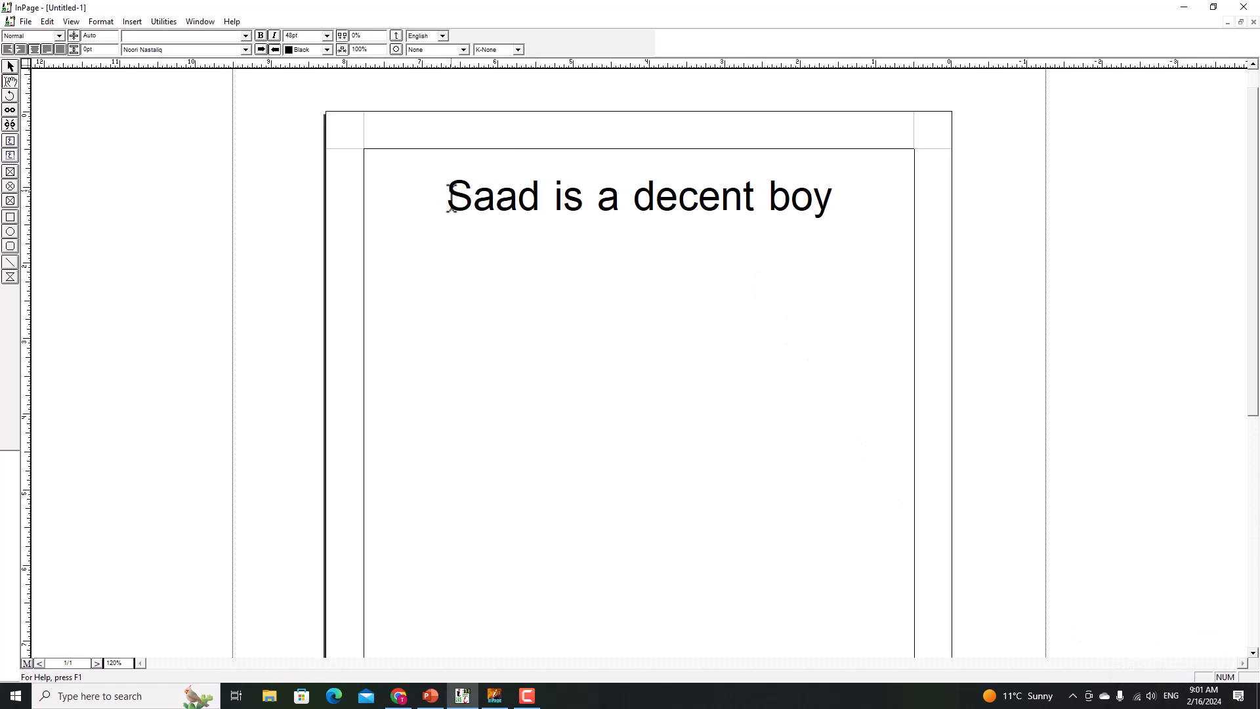
Spell-check the sample sentence from its beginning, ignoring the flagged first word and the word "a"
{"action": "left_click", "coordinate": [450, 197]}
{"action": "left_click", "coordinate": [150, 24]}
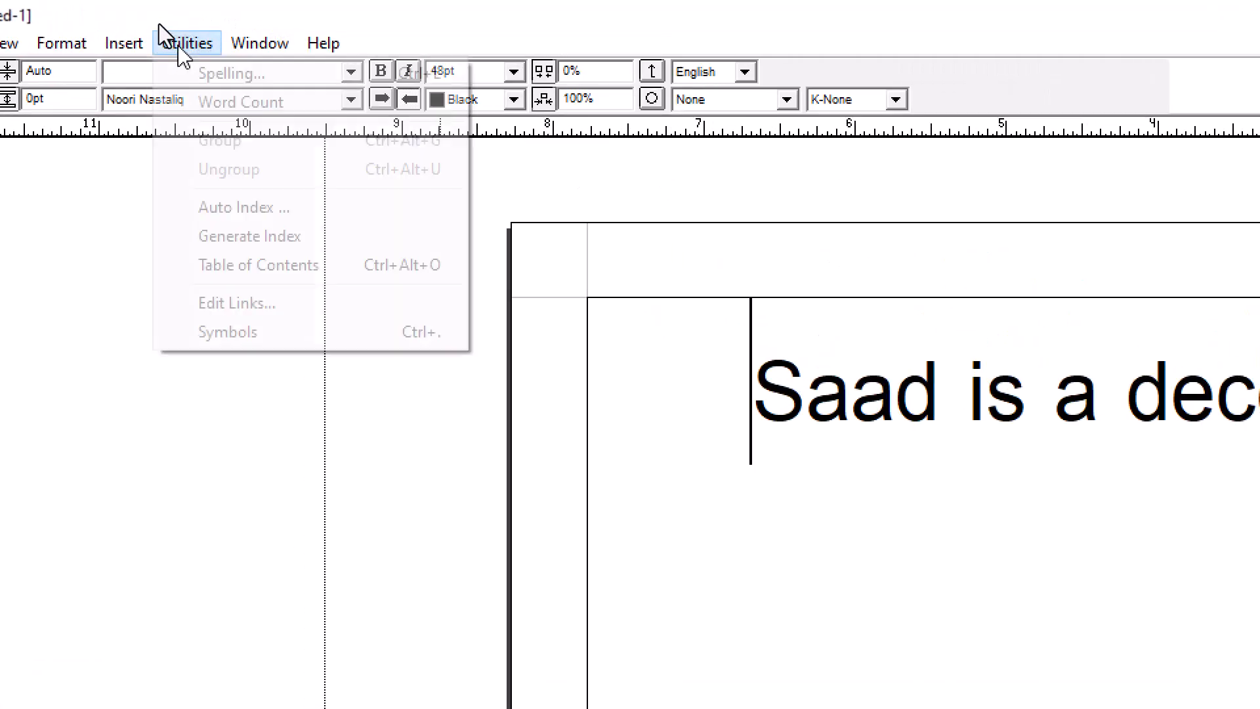
{"action": "left_click", "coordinate": [205, 78]}
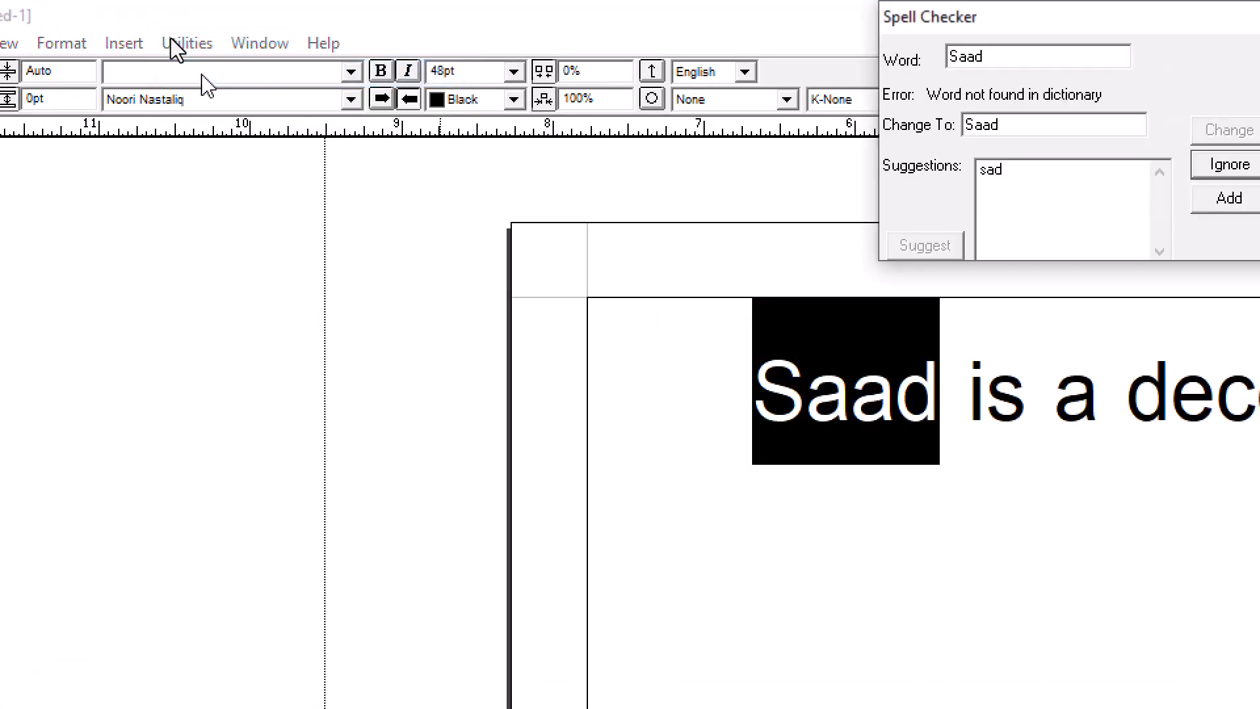
{"action": "left_click_drag", "start_coordinate": [1068, 17], "coordinate": [1026, 453]}
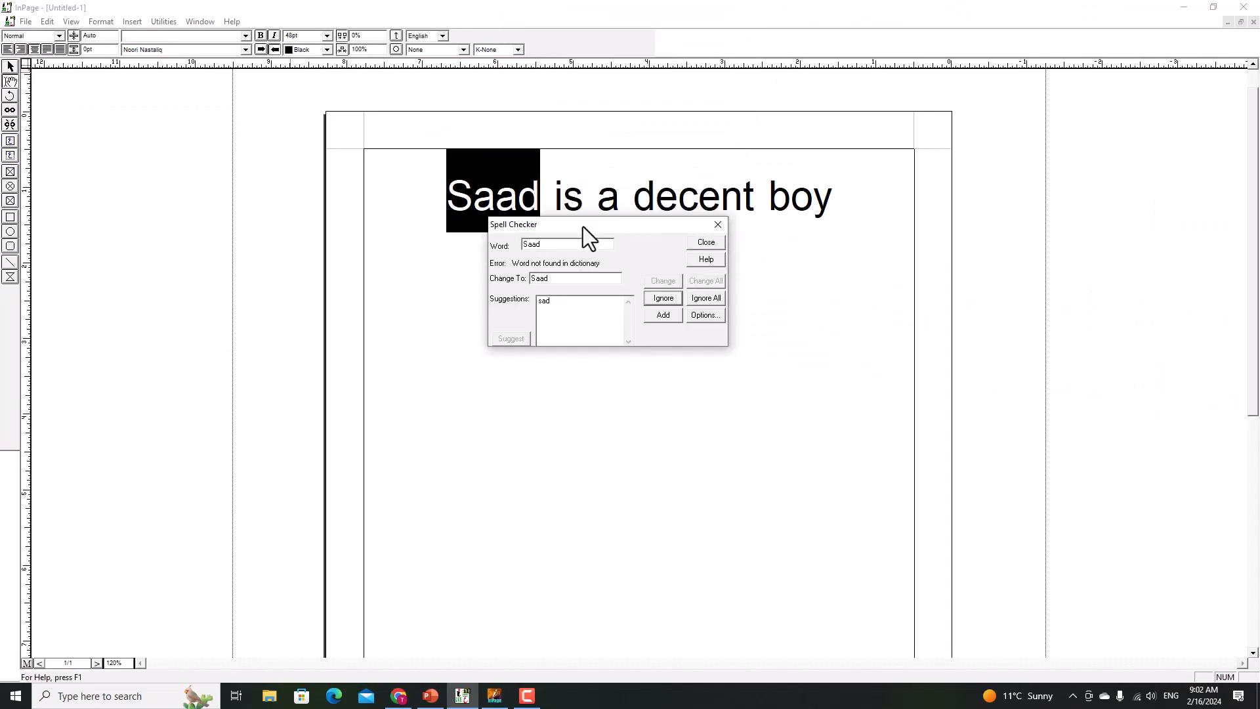
{"action": "left_click_drag", "start_coordinate": [583, 226], "coordinate": [596, 312]}
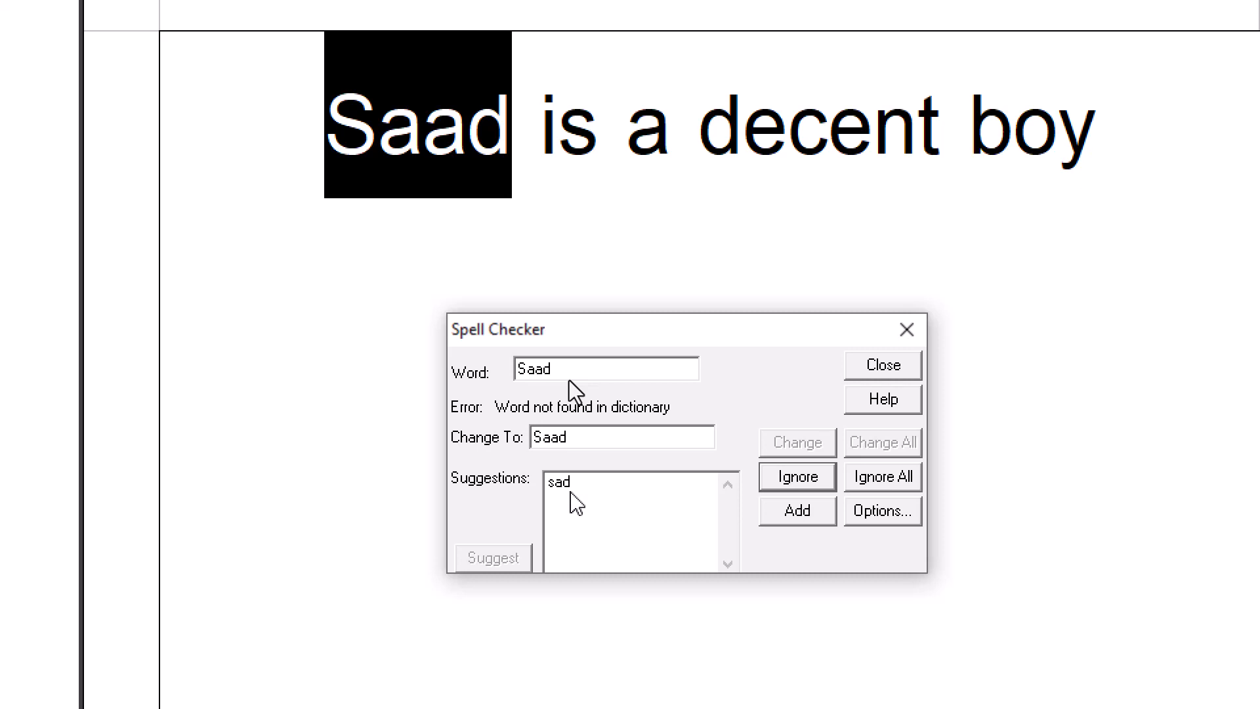
{"action": "left_click", "coordinate": [782, 479]}
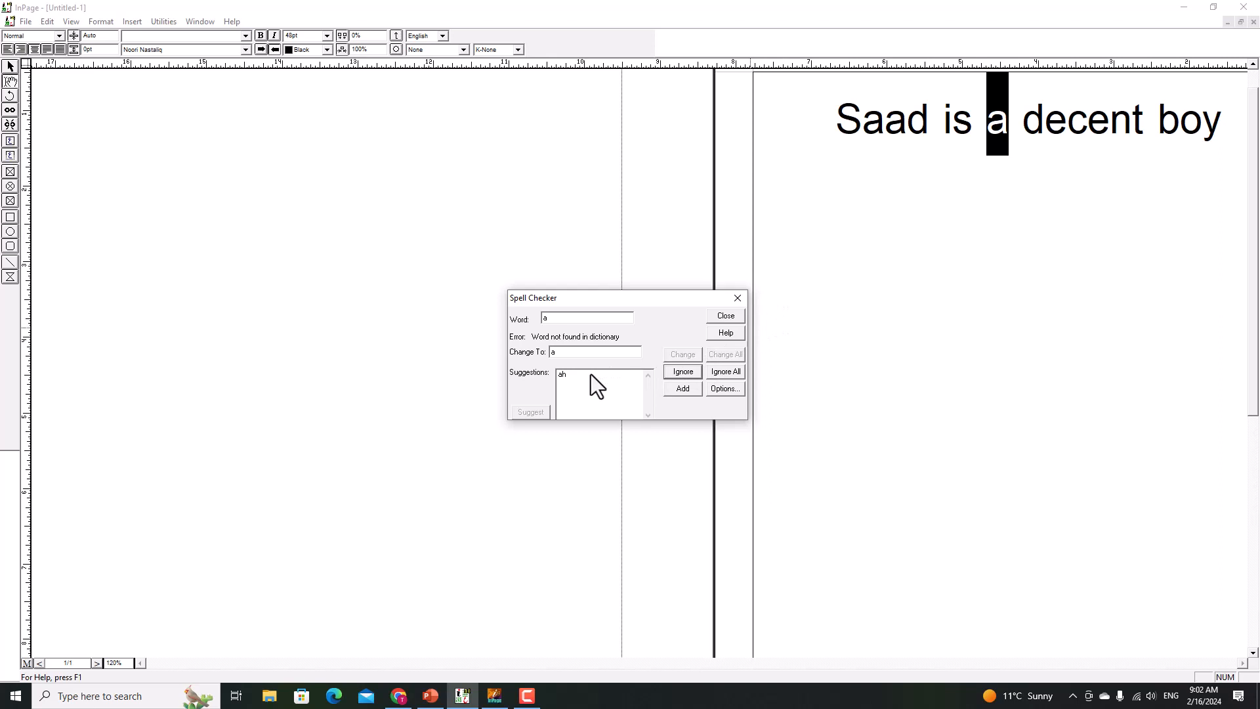
{"action": "left_click", "coordinate": [672, 376]}
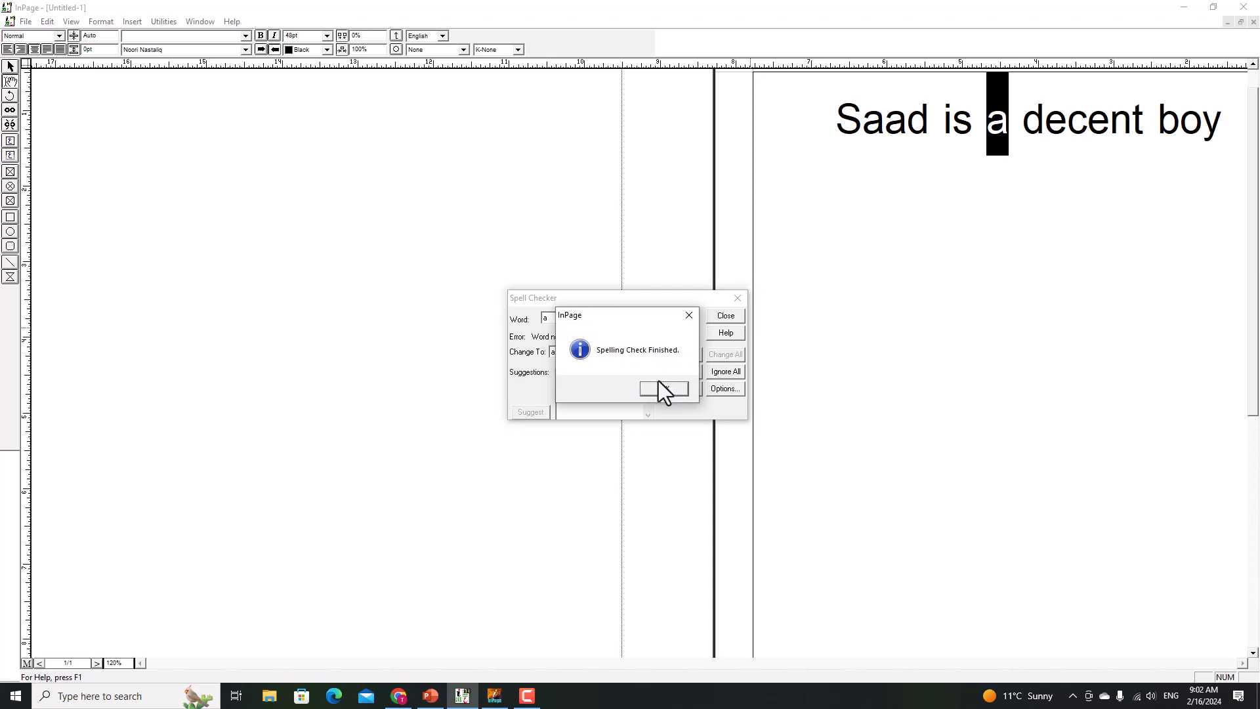
Spell-check the English sentence again, replace "deecent" with the suggested "decent", and close the spell checker
{"action": "left_click", "coordinate": [664, 390]}
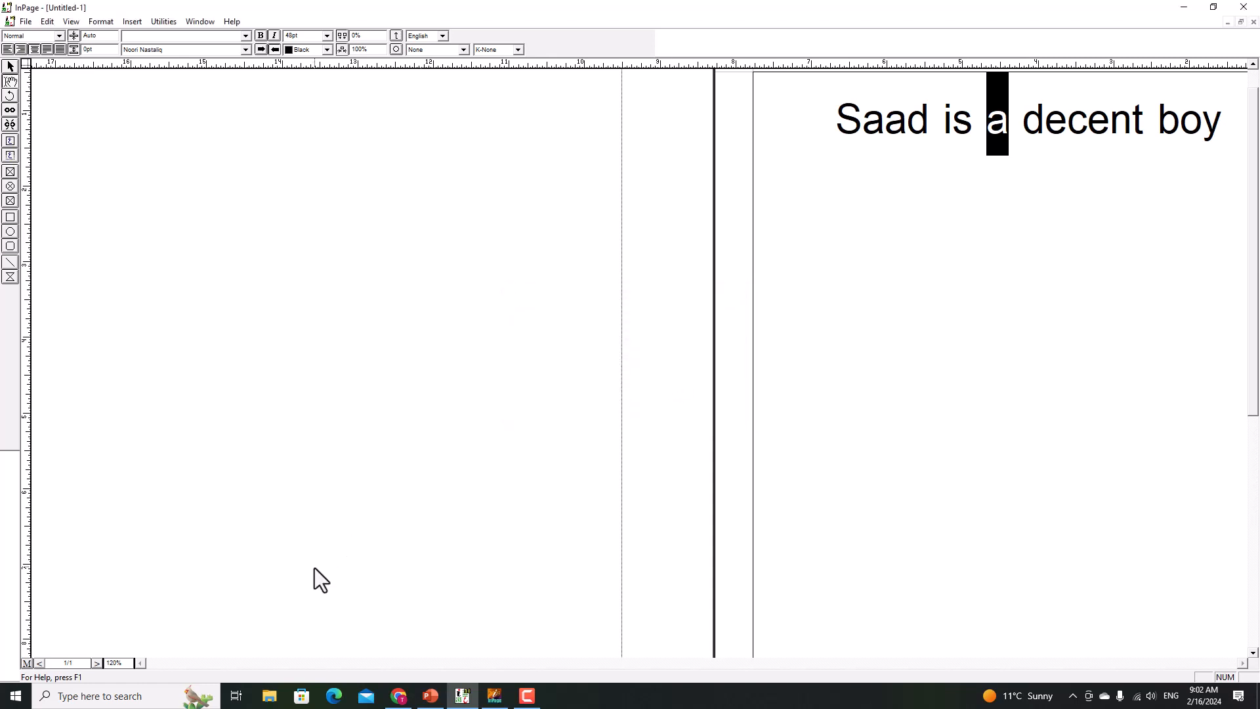
{"action": "double_click", "coordinate": [118, 663]}
{"action": "type", "text": "13"}
{"action": "key", "text": "Return"}
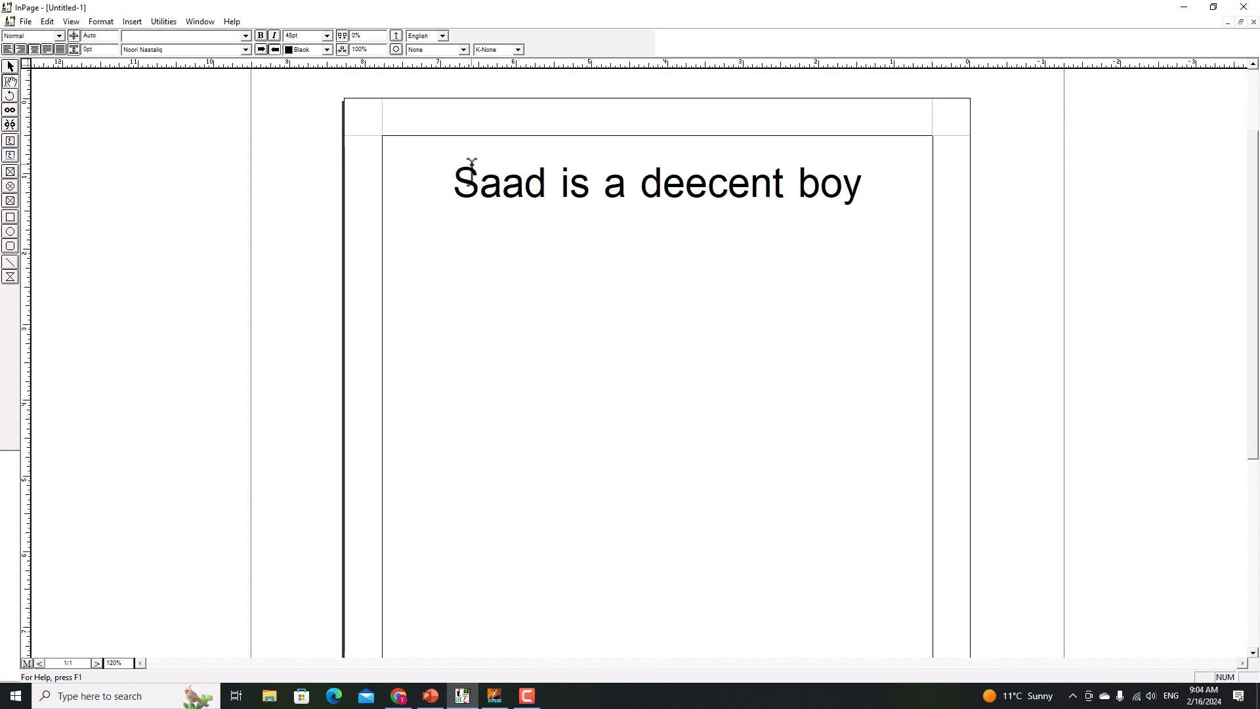
{"action": "left_click", "coordinate": [152, 22]}
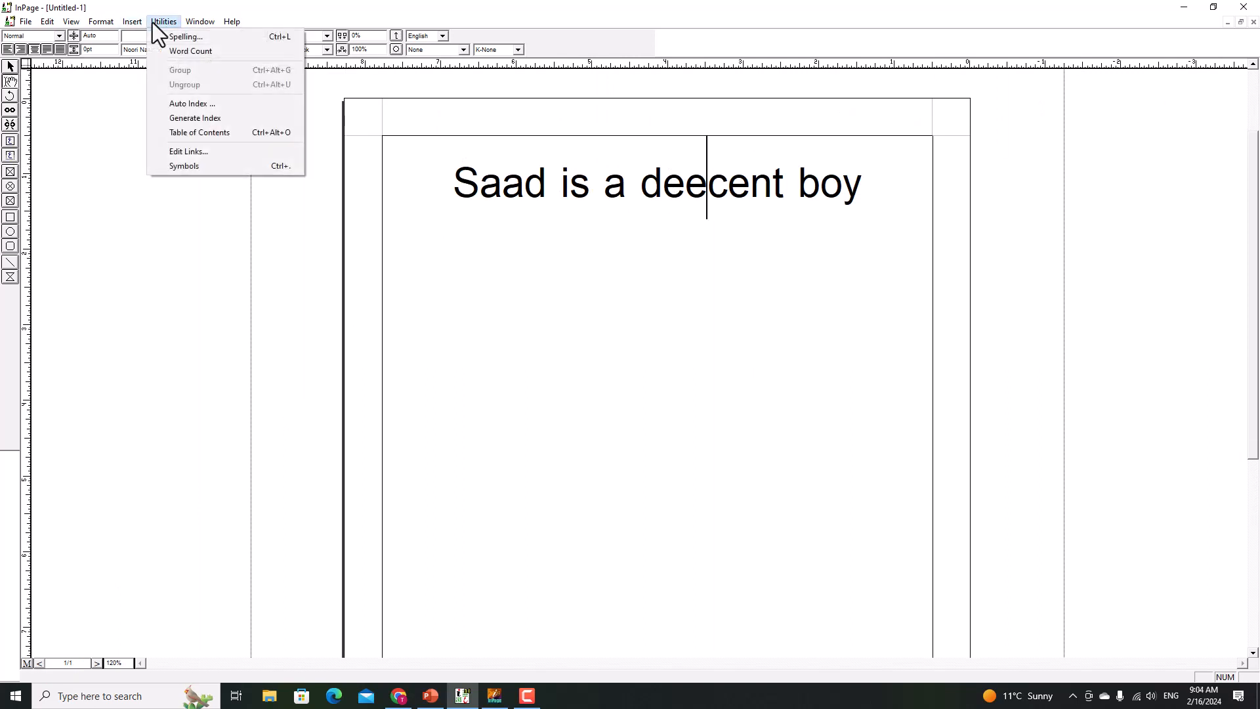
{"action": "left_click", "coordinate": [160, 37]}
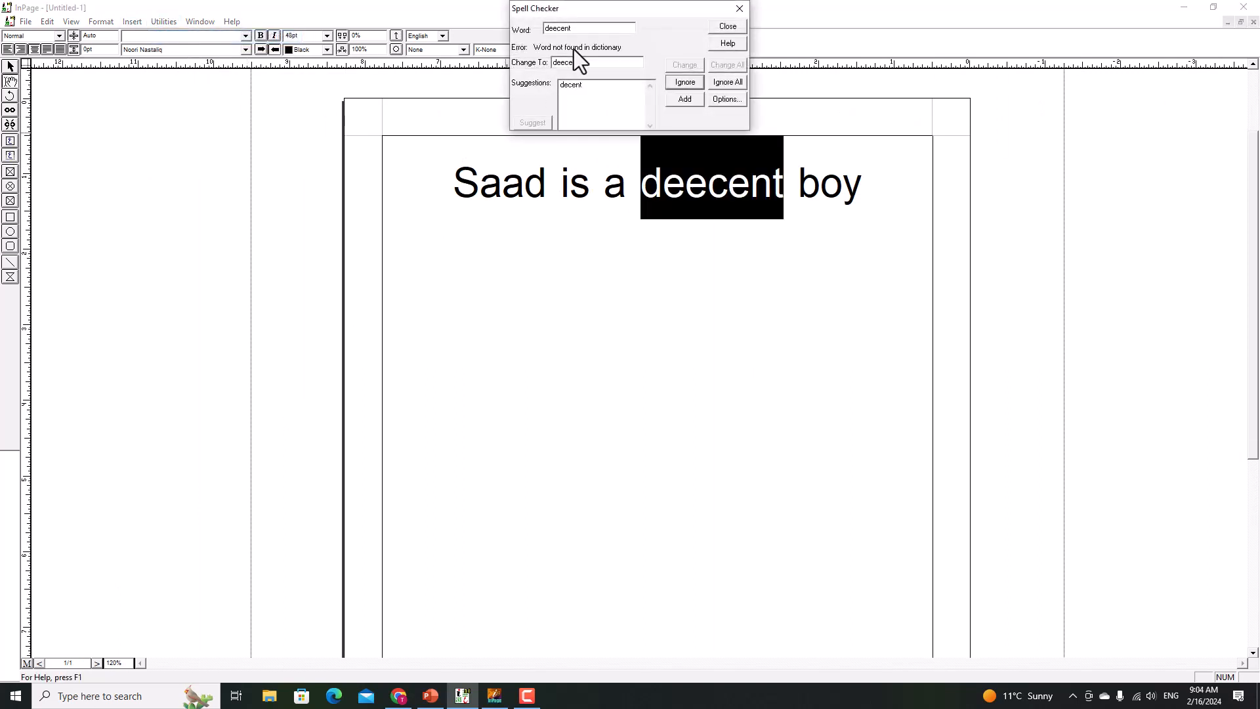
{"action": "left_click_drag", "start_coordinate": [596, 18], "coordinate": [607, 266]}
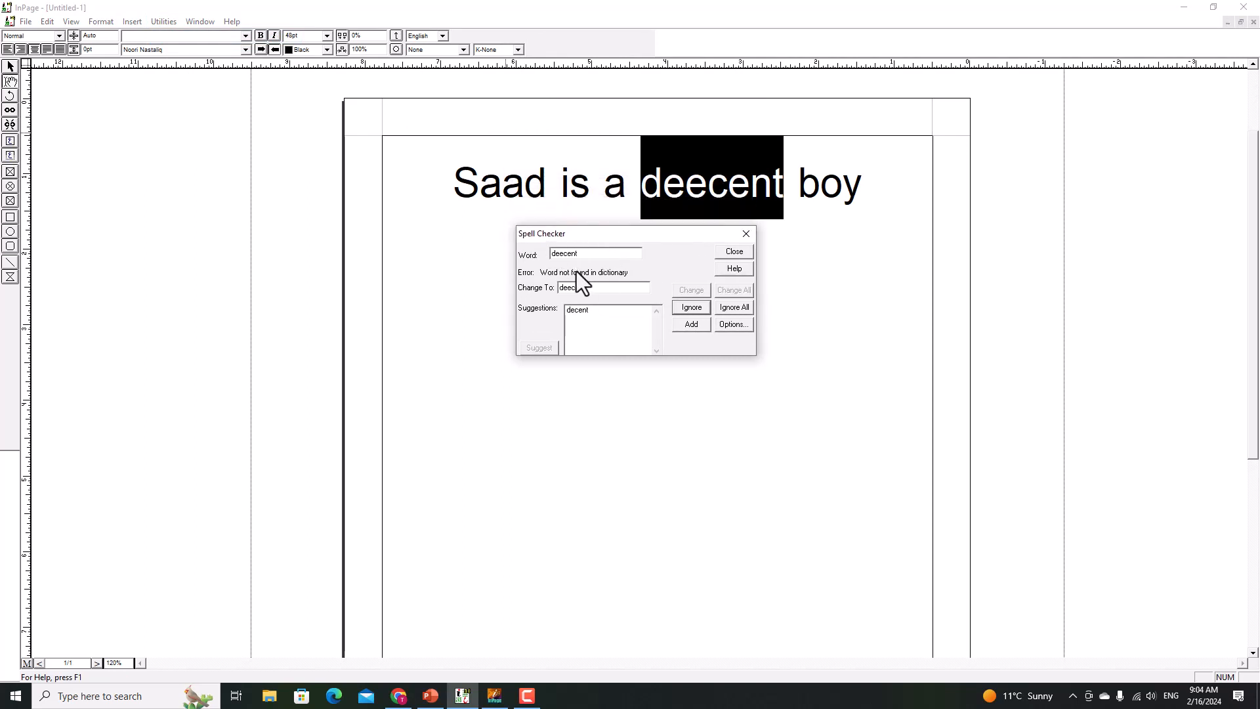
{"action": "left_click", "coordinate": [577, 311]}
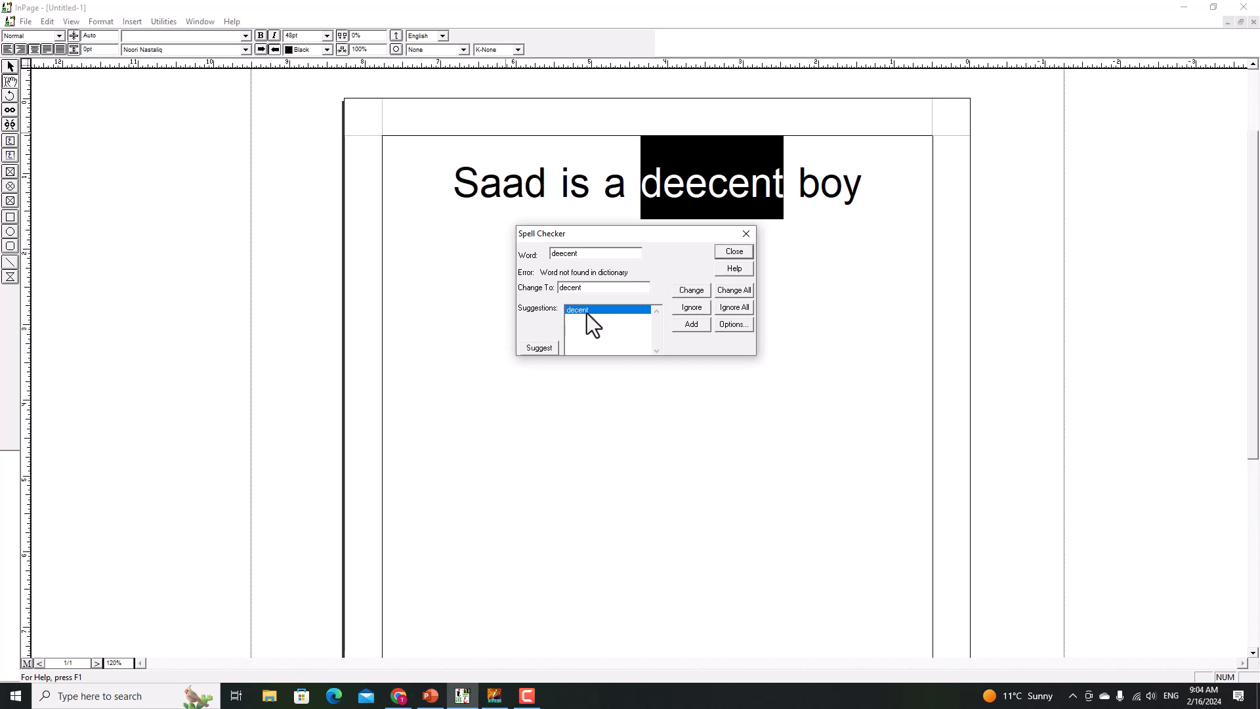
{"action": "left_click", "coordinate": [690, 290]}
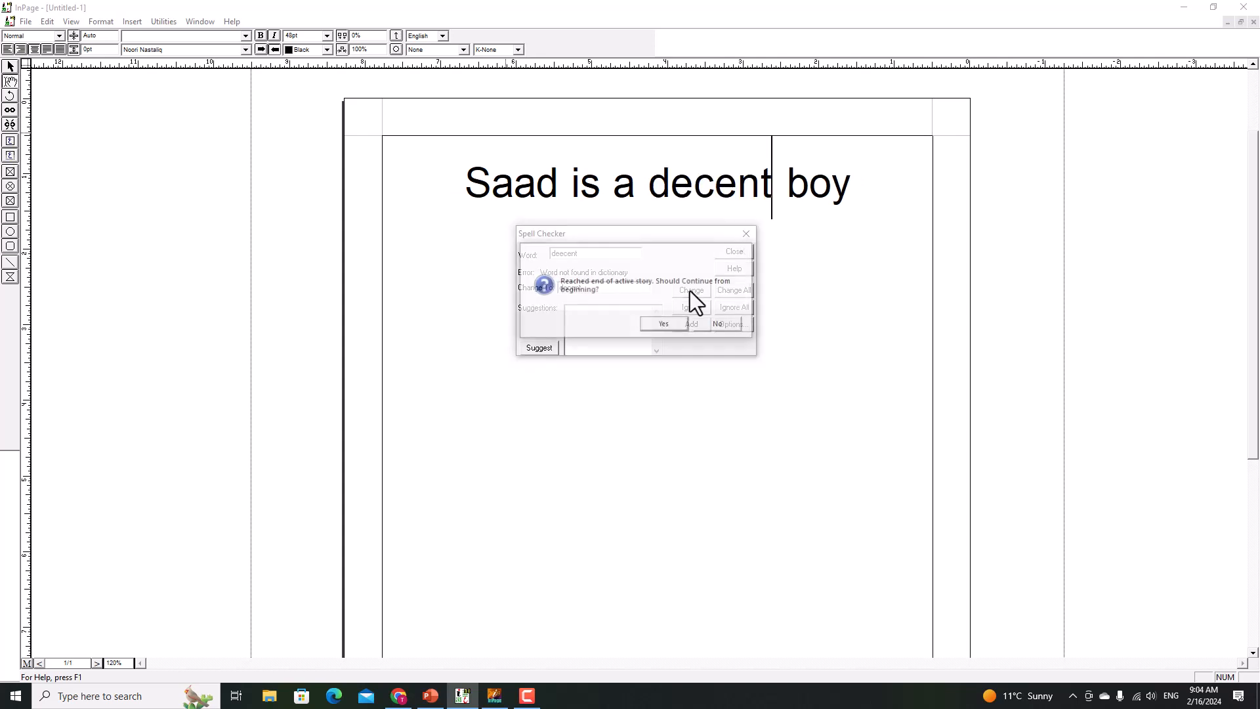
{"action": "left_click", "coordinate": [675, 326]}
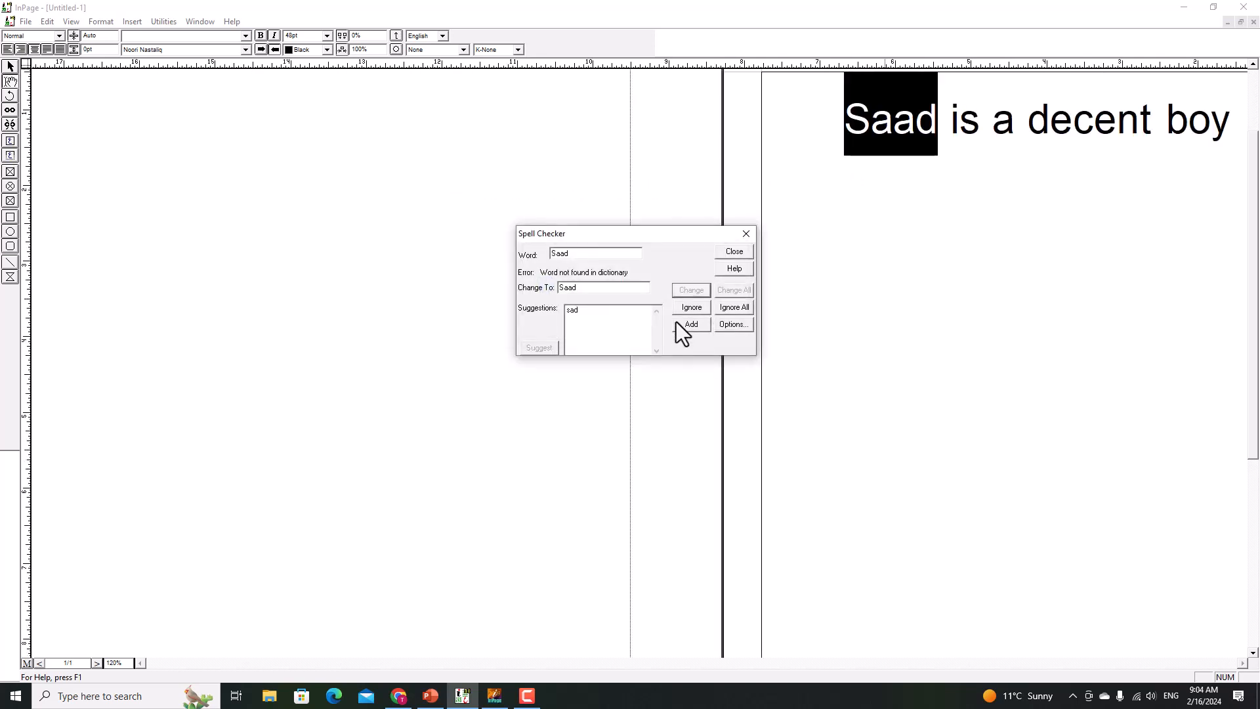
{"action": "left_click", "coordinate": [746, 235]}
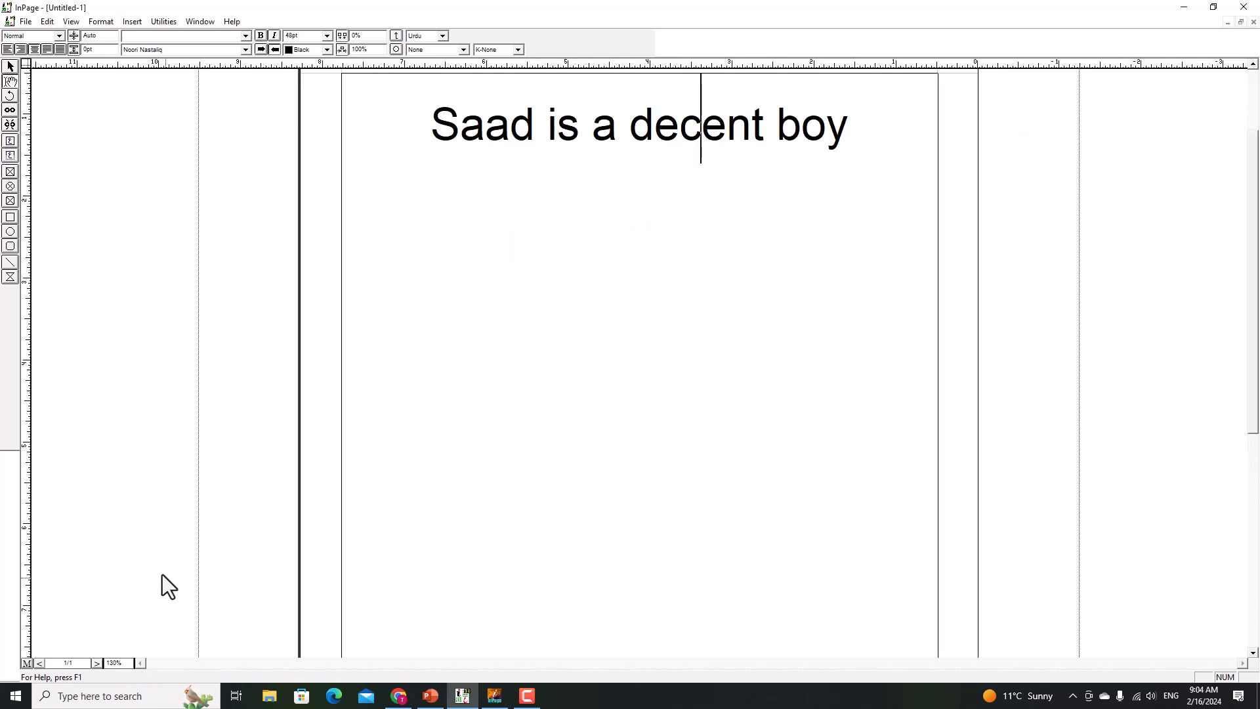
Run the spell checker on the corrected English sentence and move its dialog below the text
{"action": "left_click", "coordinate": [538, 153]}
{"action": "left_click", "coordinate": [152, 20]}
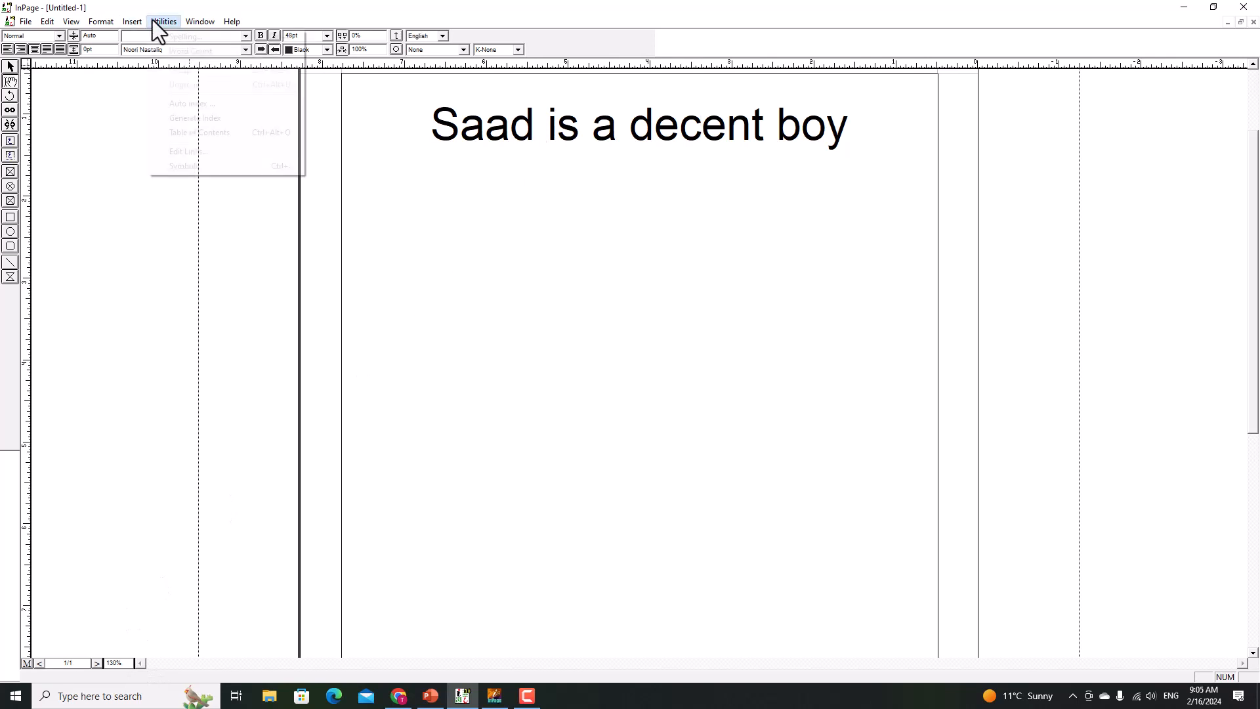
{"action": "left_click", "coordinate": [160, 37]}
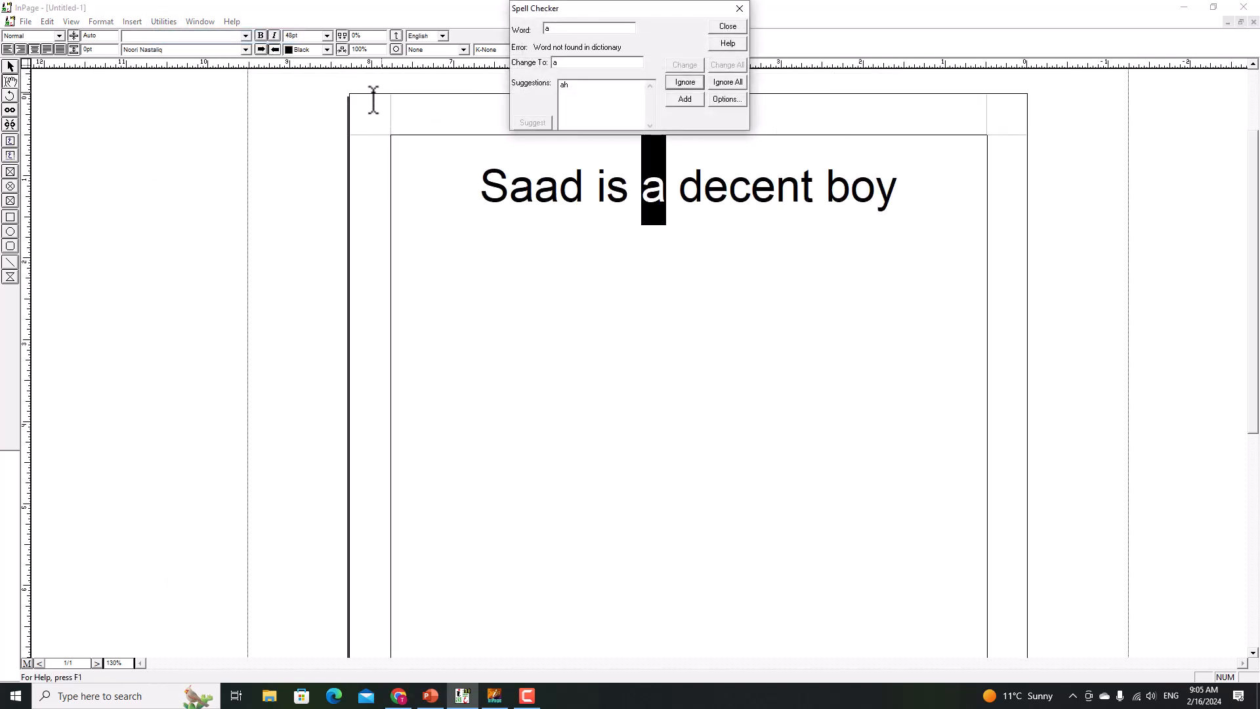
{"action": "left_click_drag", "start_coordinate": [677, 10], "coordinate": [672, 247]}
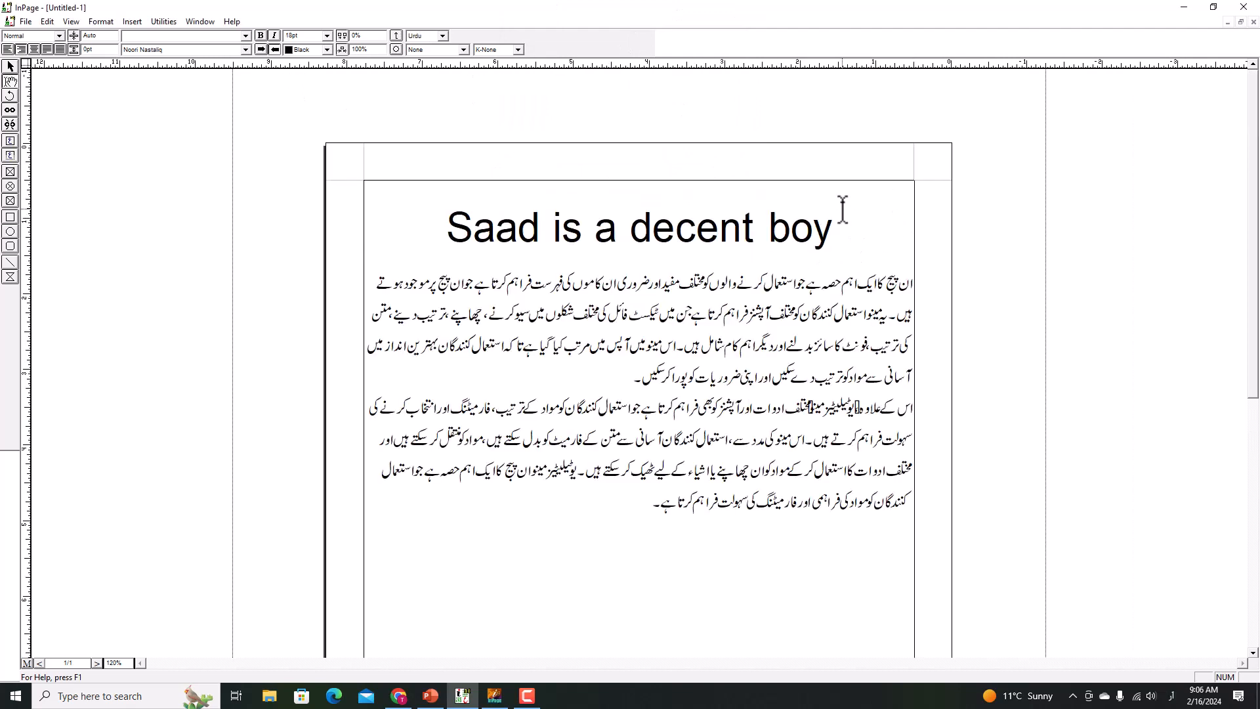
View the word count for the document containing the Urdu paragraphs, moving the count window over the text before closing it
{"action": "left_click", "coordinate": [148, 25]}
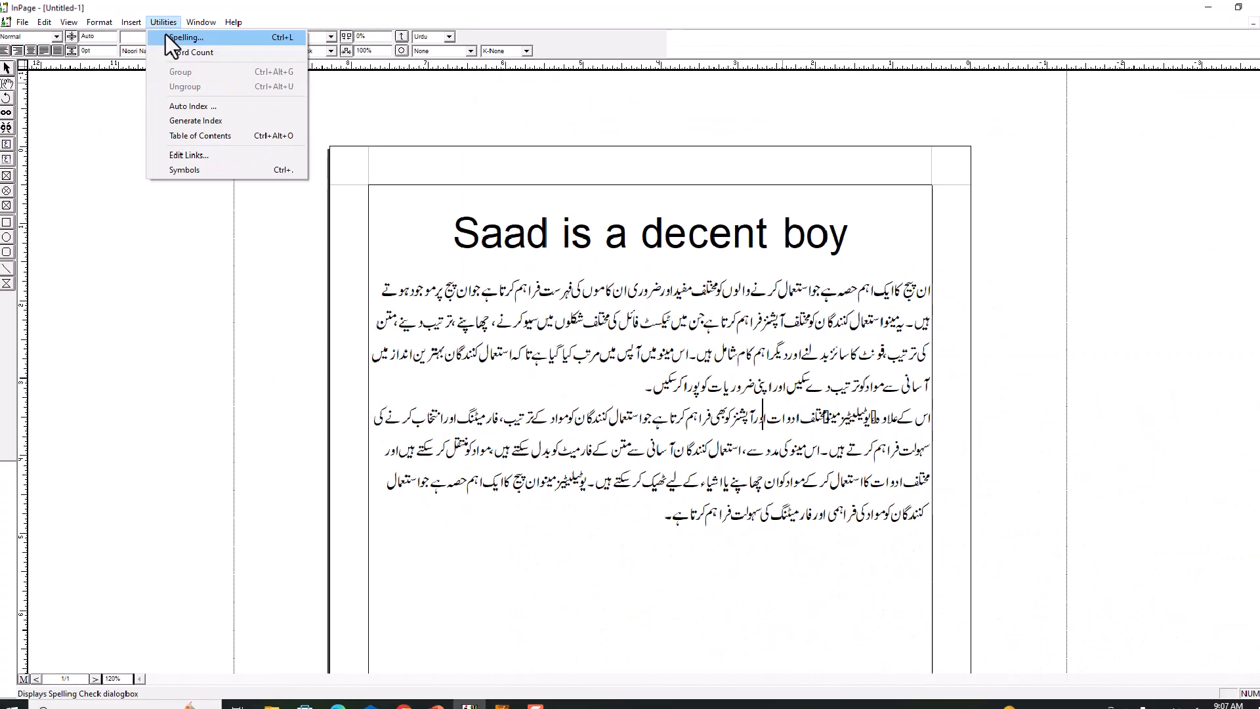
{"action": "left_click", "coordinate": [639, 290]}
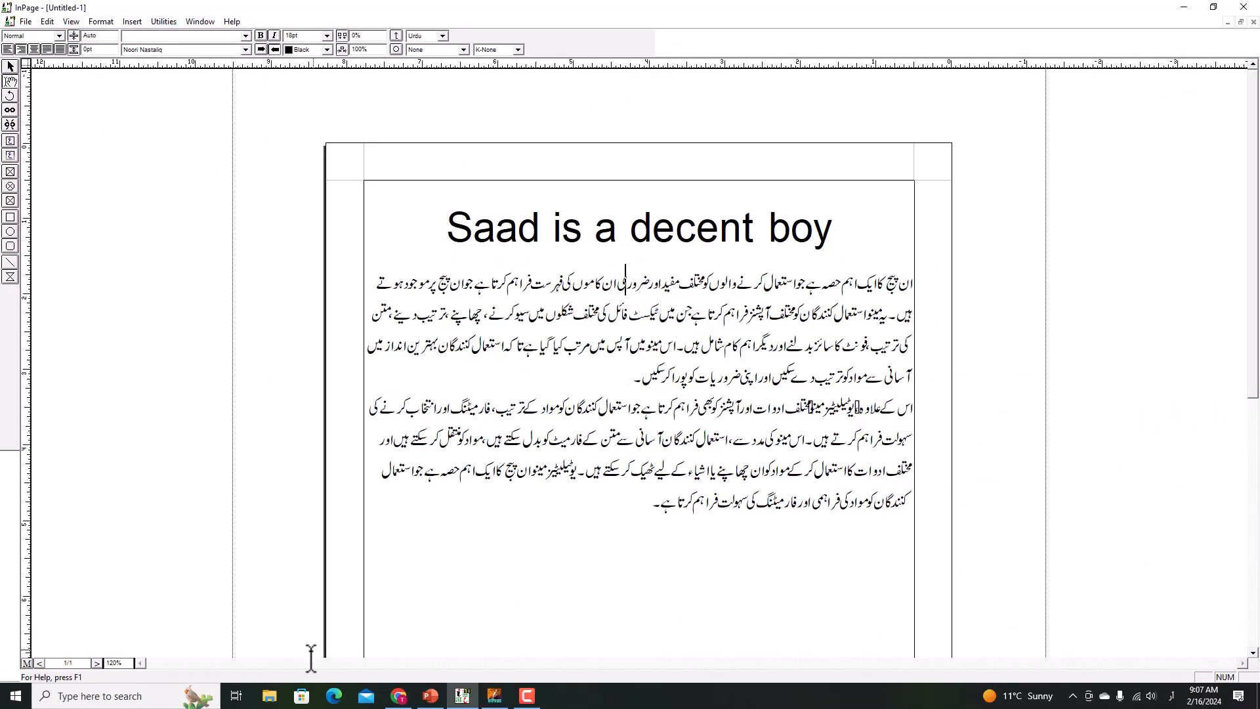
{"action": "left_click", "coordinate": [119, 662]}
{"action": "type", "text": "130"}
{"action": "key", "text": "Return"}
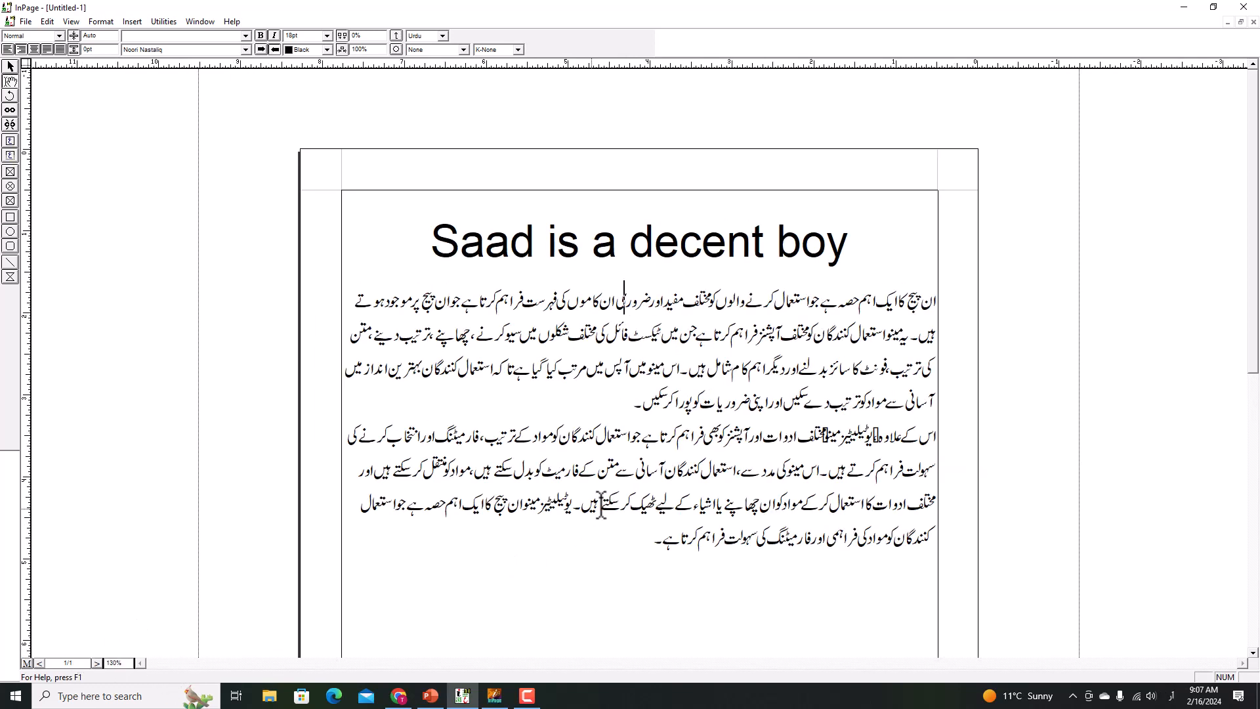
{"action": "scroll", "coordinate": [601, 505], "scroll_direction": "down", "scroll_amount": 1}
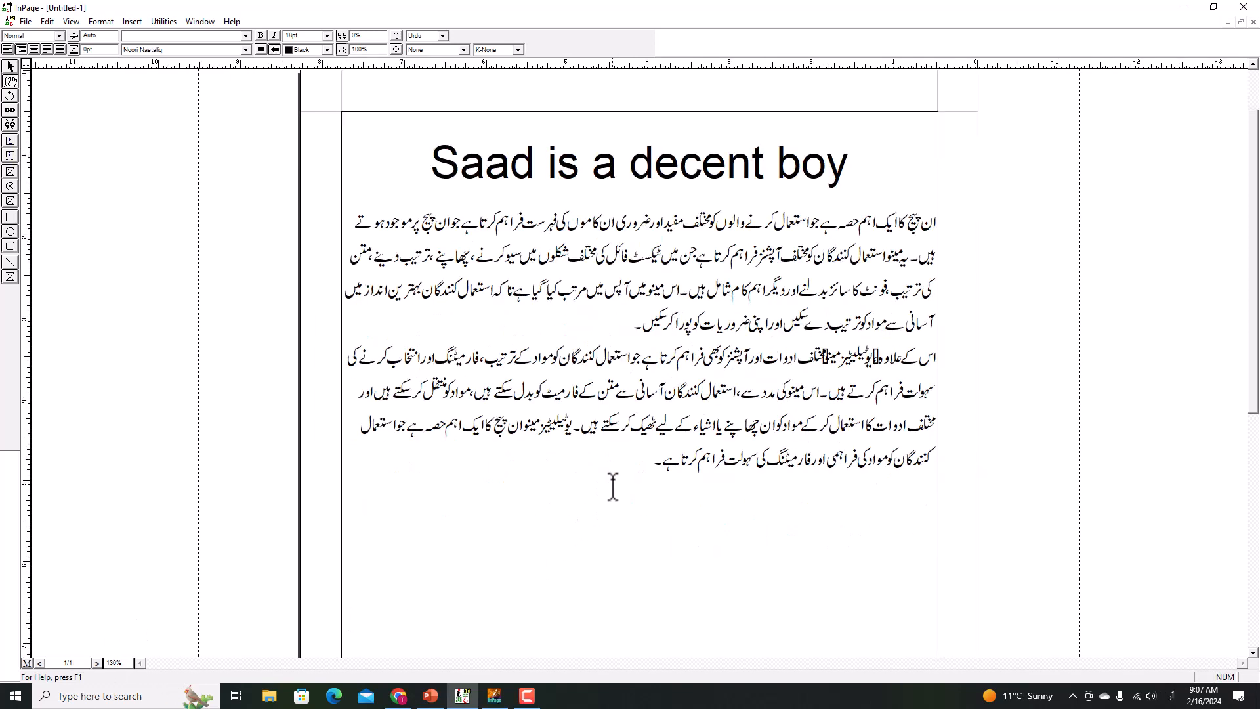
{"action": "left_click", "coordinate": [643, 323]}
{"action": "left_click", "coordinate": [157, 25]}
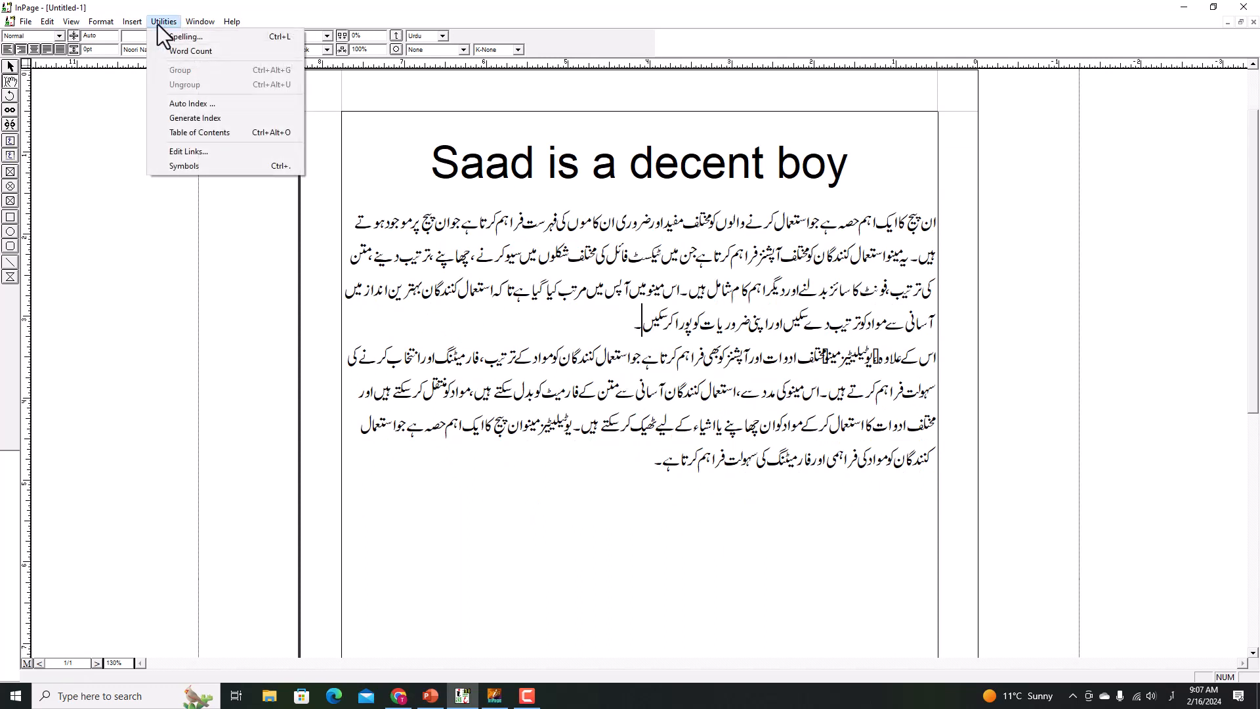
{"action": "left_click", "coordinate": [163, 52]}
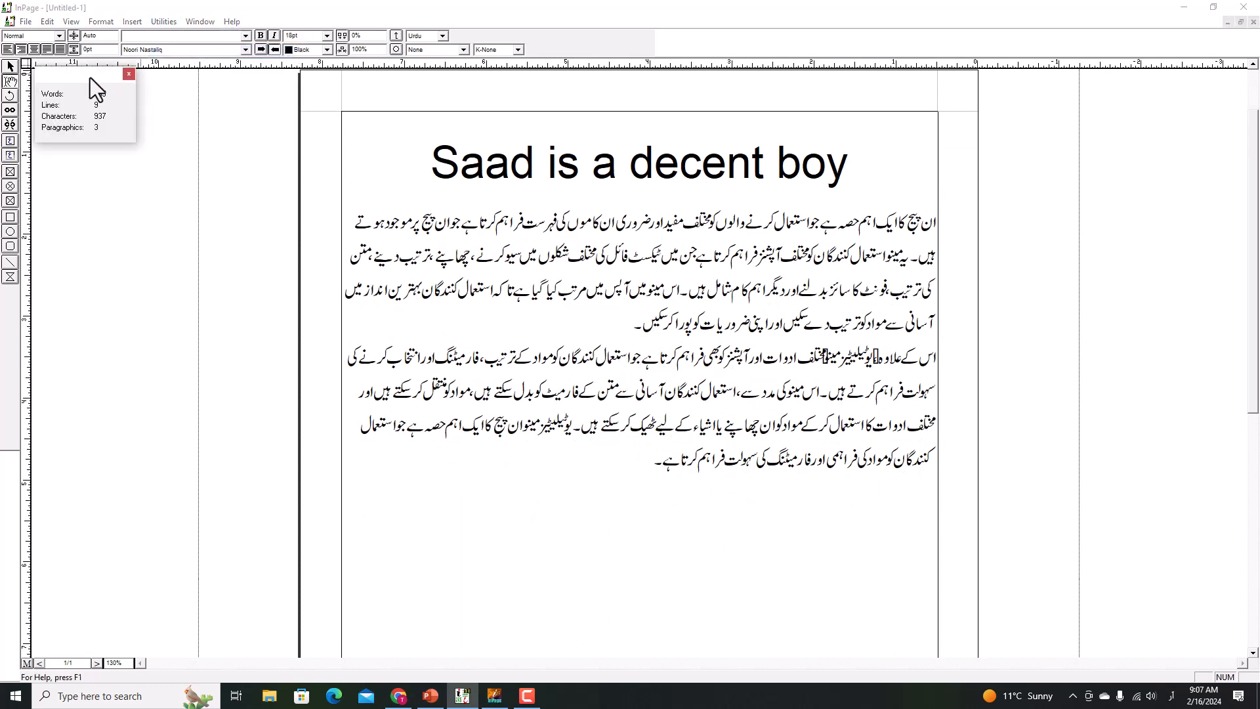
{"action": "left_click_drag", "start_coordinate": [90, 77], "coordinate": [638, 370]}
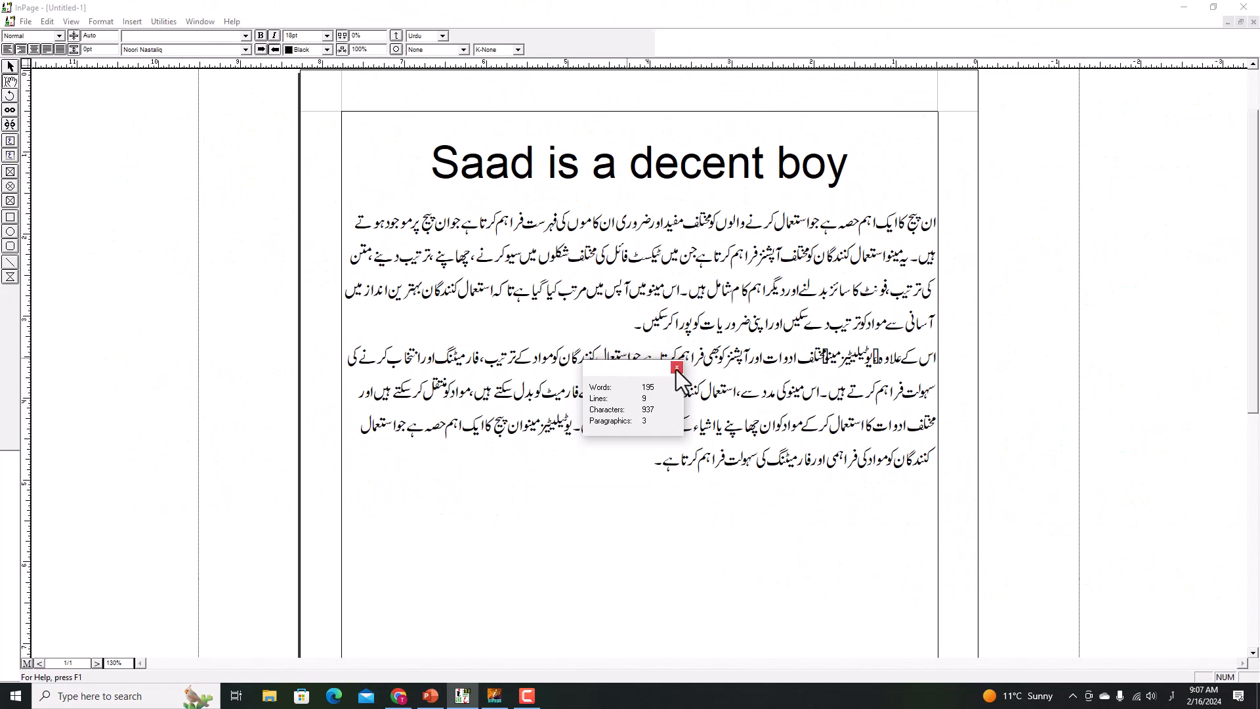
{"action": "left_click", "coordinate": [676, 368]}
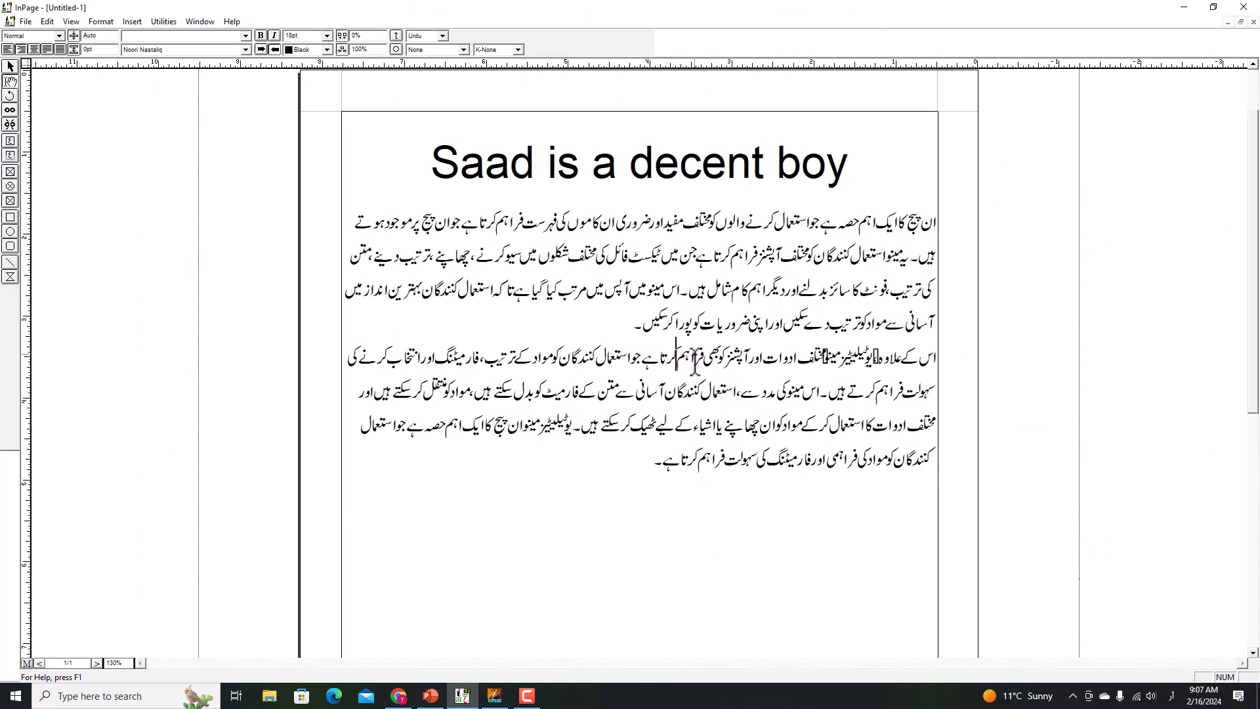
{"action": "left_click", "coordinate": [702, 359]}
{"action": "left_click", "coordinate": [163, 21]}
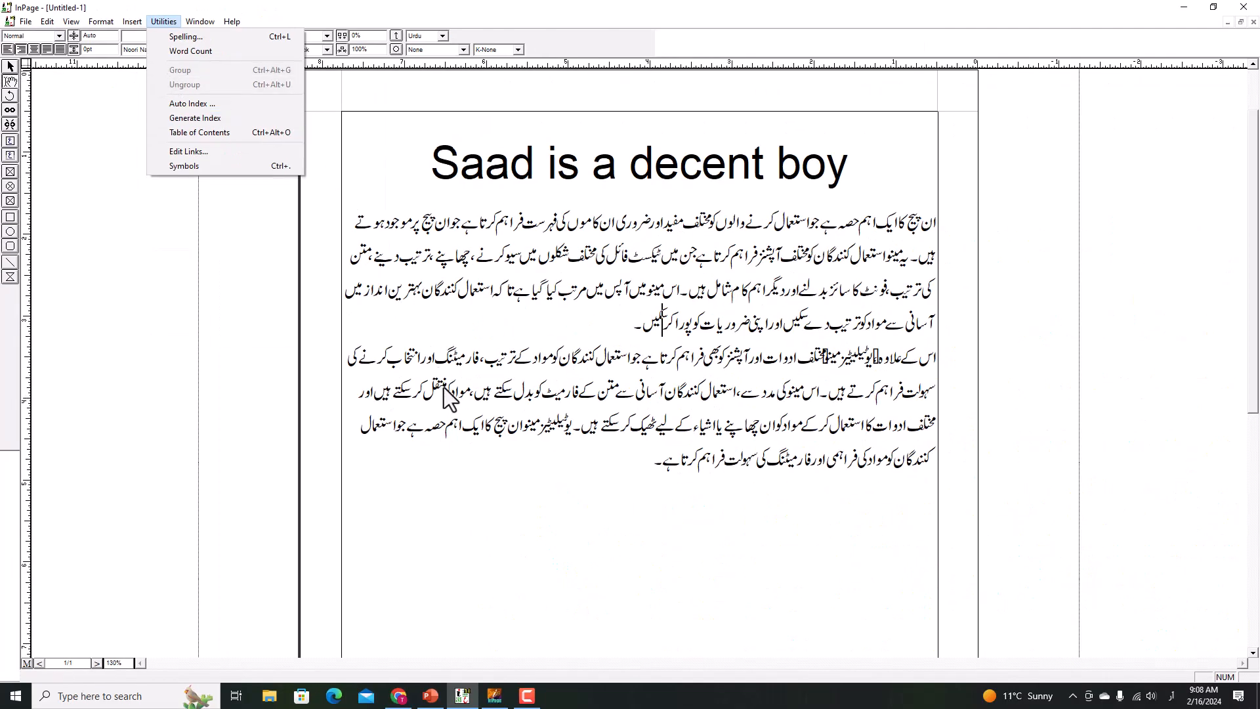
{"action": "left_click", "coordinate": [444, 390]}
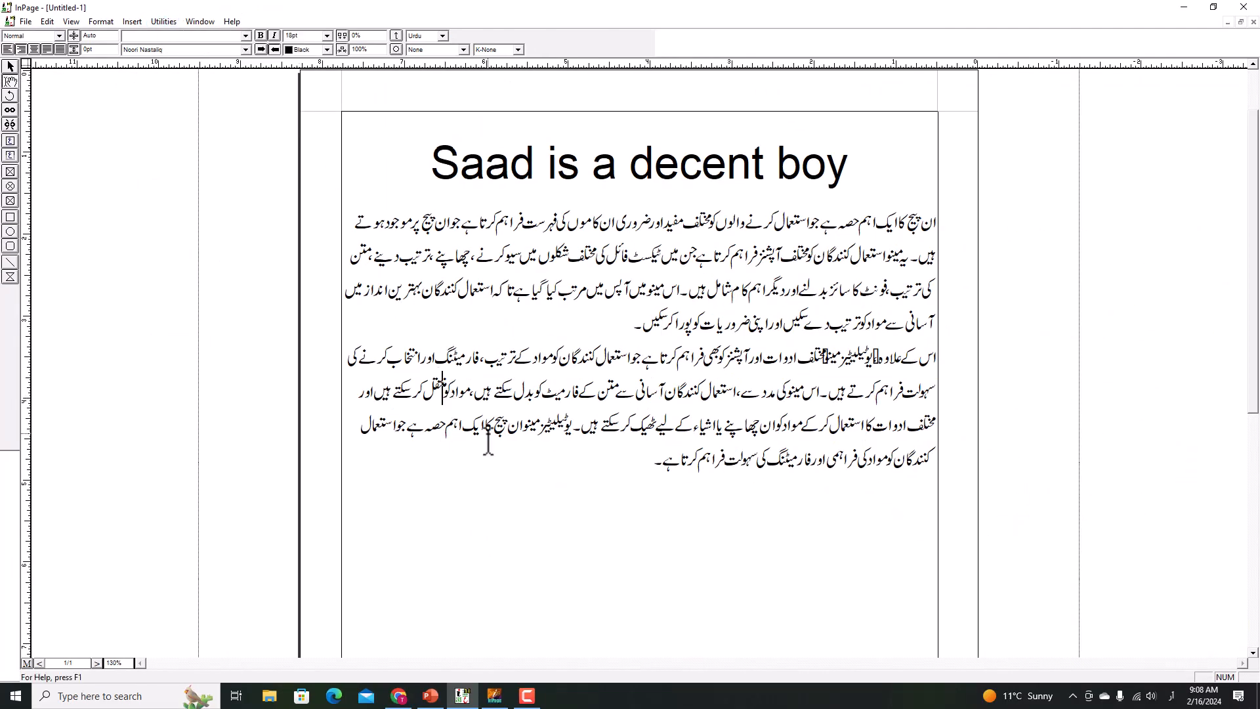
Draw a rectangle about 1.74 in wide and 1.12 in high in the empty area below the Urdu paragraphs
{"action": "scroll", "coordinate": [488, 444], "scroll_direction": "down", "scroll_amount": 4}
{"action": "scroll", "coordinate": [487, 442], "scroll_direction": "up", "scroll_amount": 2}
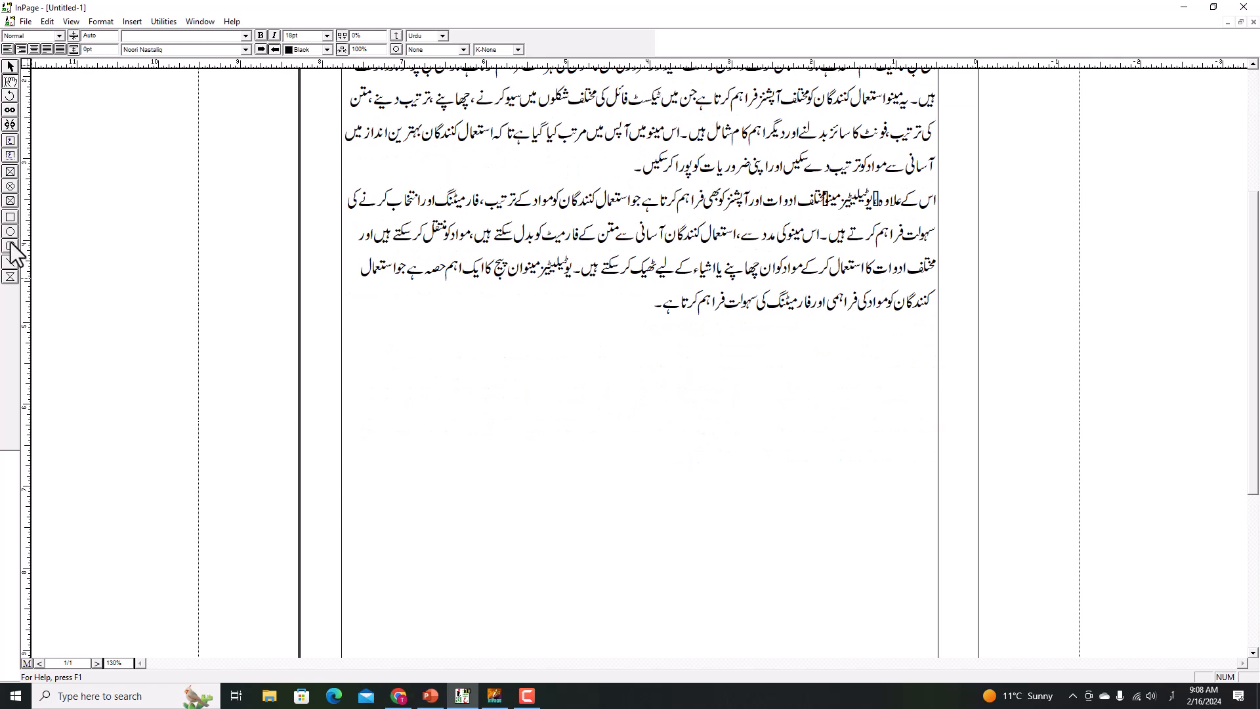
{"action": "left_click", "coordinate": [10, 219]}
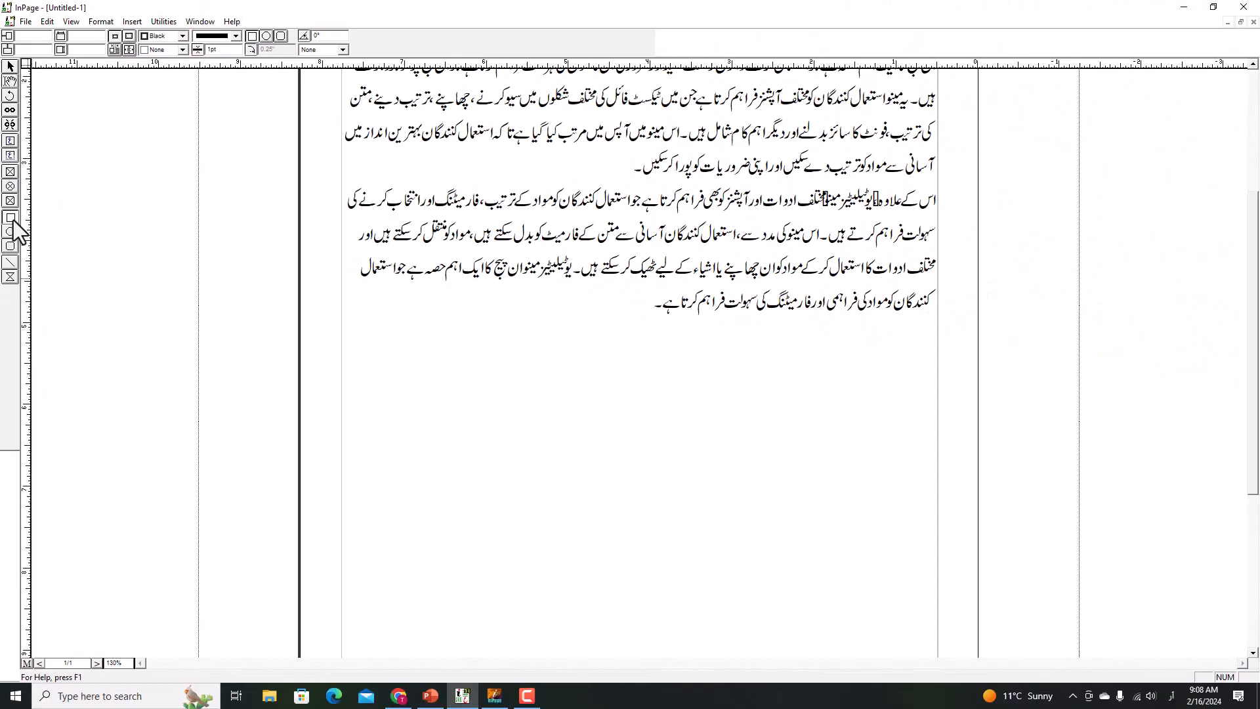
{"action": "left_click_drag", "start_coordinate": [426, 383], "coordinate": [569, 473]}
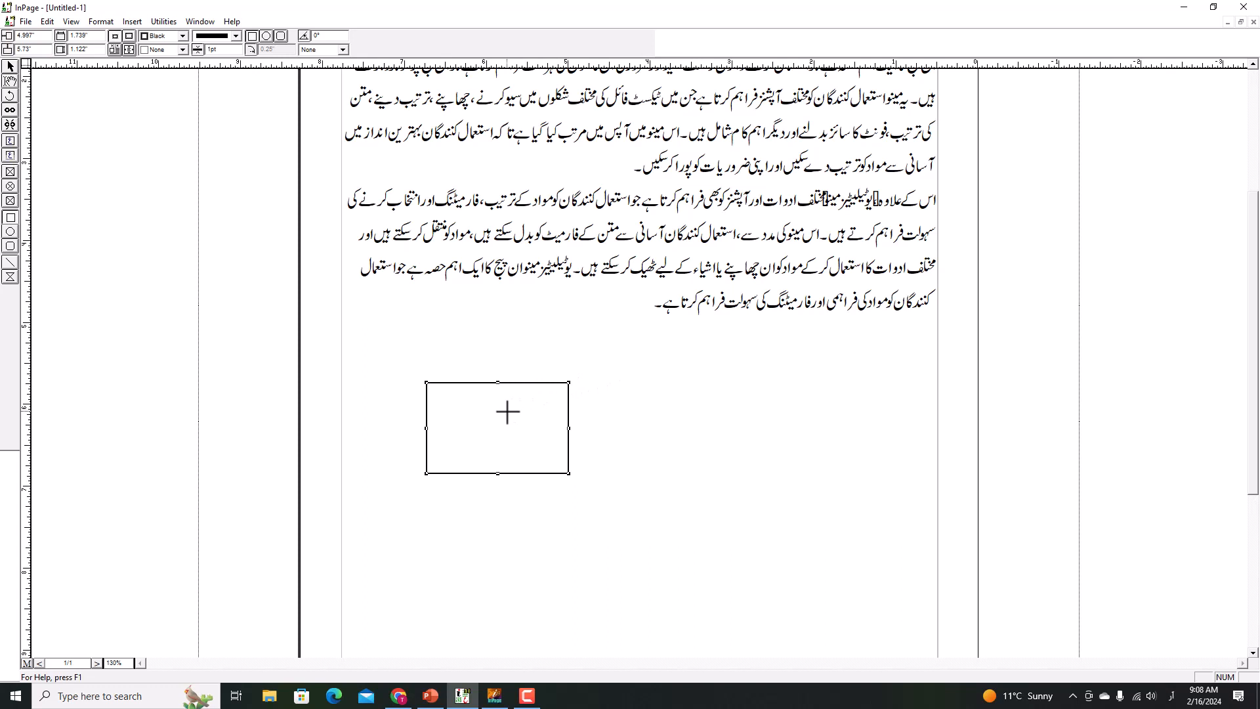
Draw four ellipses as petals overlapping the rectangle's four sides, two upright and two horizontal, discarding the tiny stray shape
{"action": "left_click_drag", "start_coordinate": [508, 412], "coordinate": [511, 416]}
{"action": "key", "text": "Delete"}
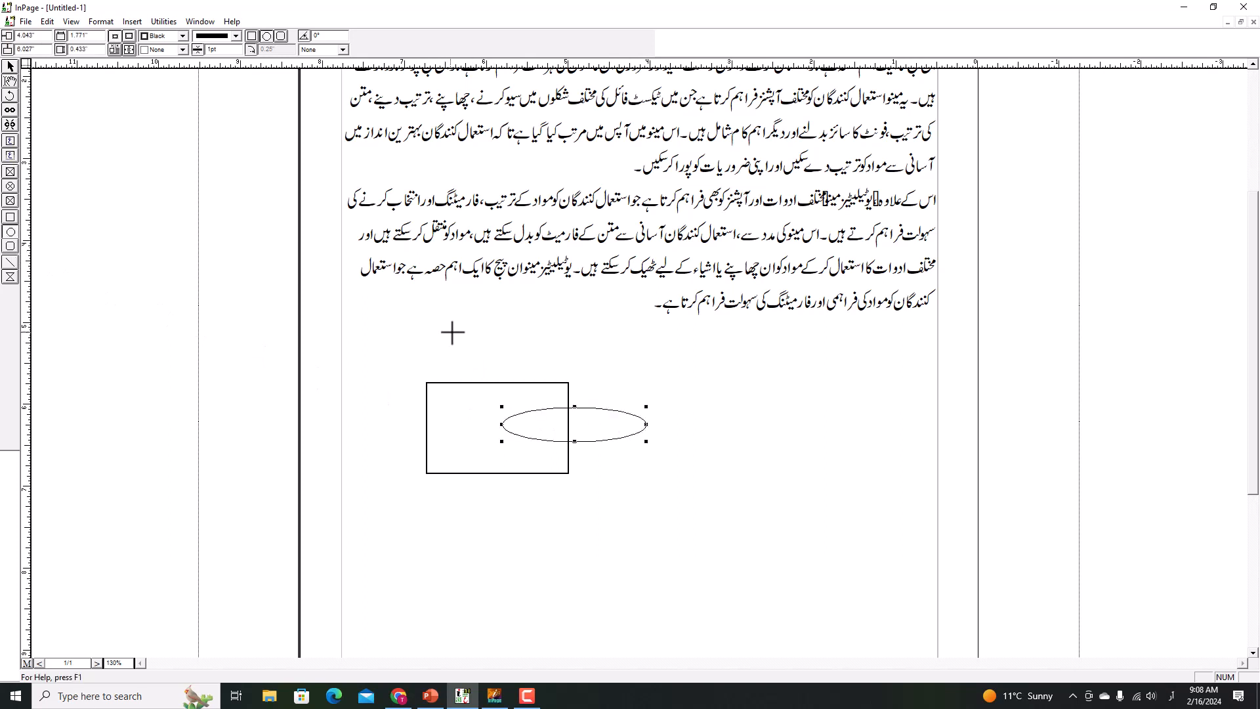
{"action": "left_click_drag", "start_coordinate": [456, 329], "coordinate": [531, 525]}
{"action": "left_click", "coordinate": [483, 441]}
{"action": "left_click_drag", "start_coordinate": [341, 407], "coordinate": [465, 448]}
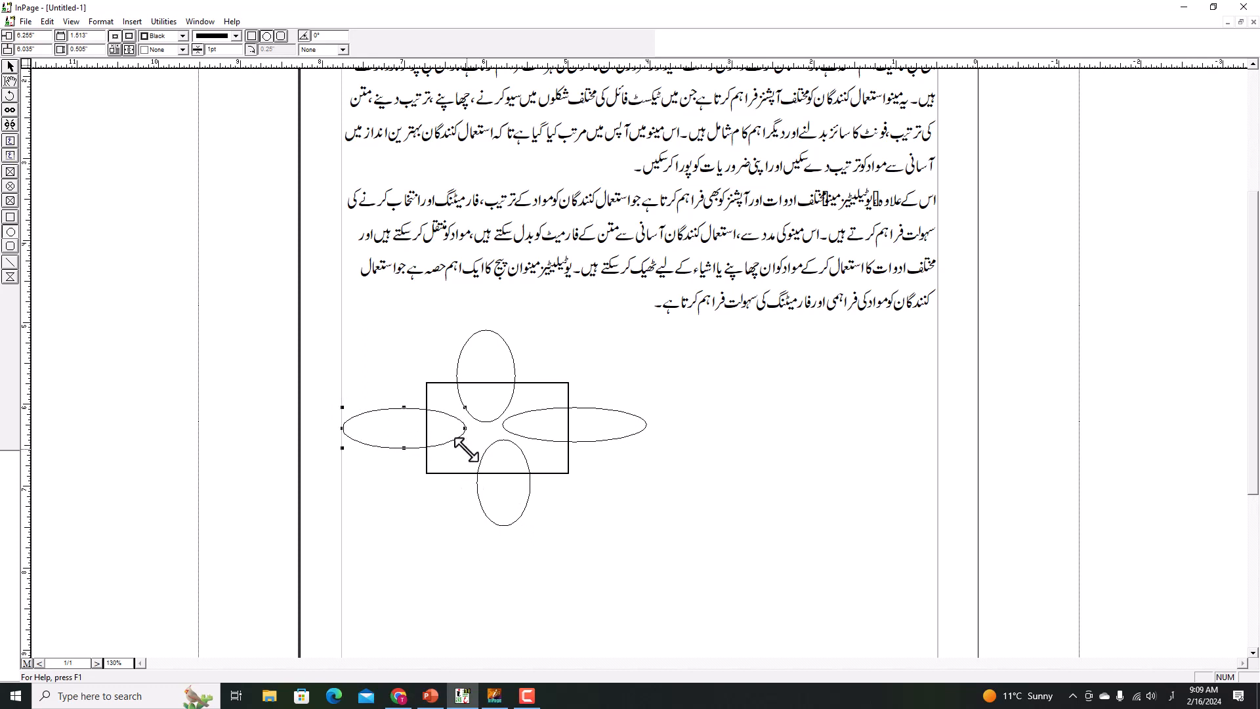
Shift the lower ellipse and the rectangle slightly to the left to line them up with the upper ellipse
{"action": "left_click", "coordinate": [11, 67]}
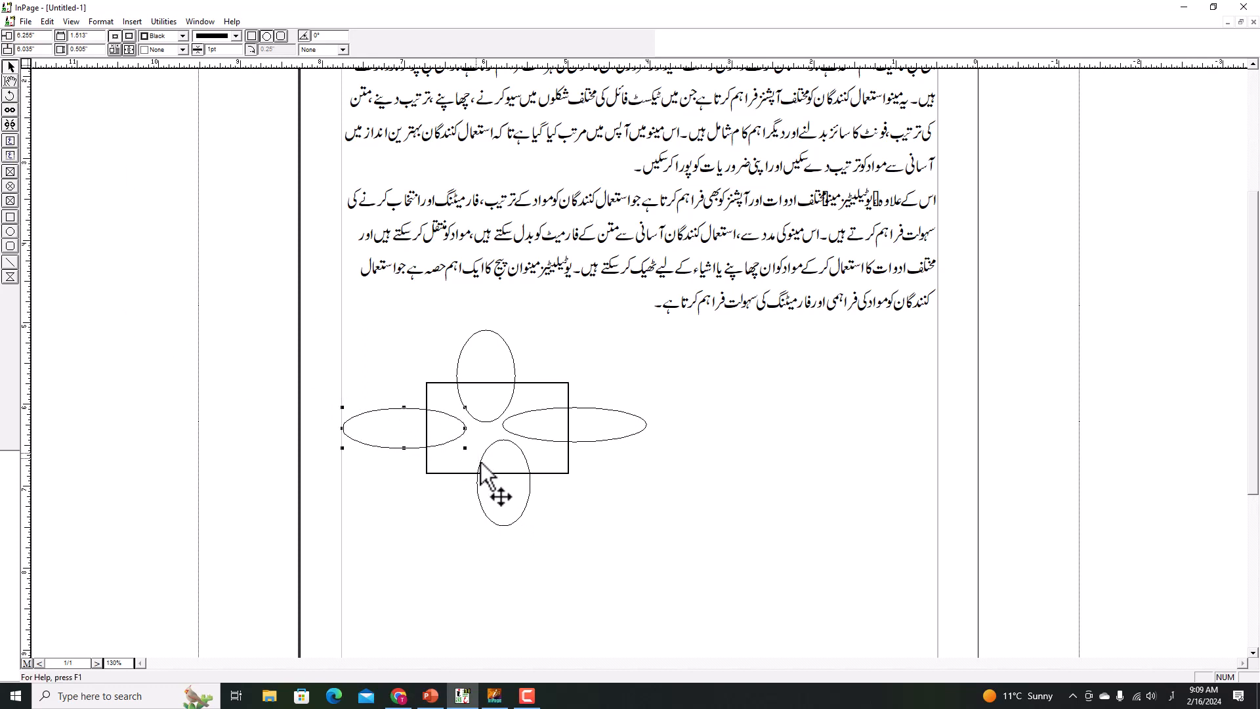
{"action": "left_click", "coordinate": [495, 458]}
{"action": "left_click_drag", "start_coordinate": [493, 445], "coordinate": [481, 444]}
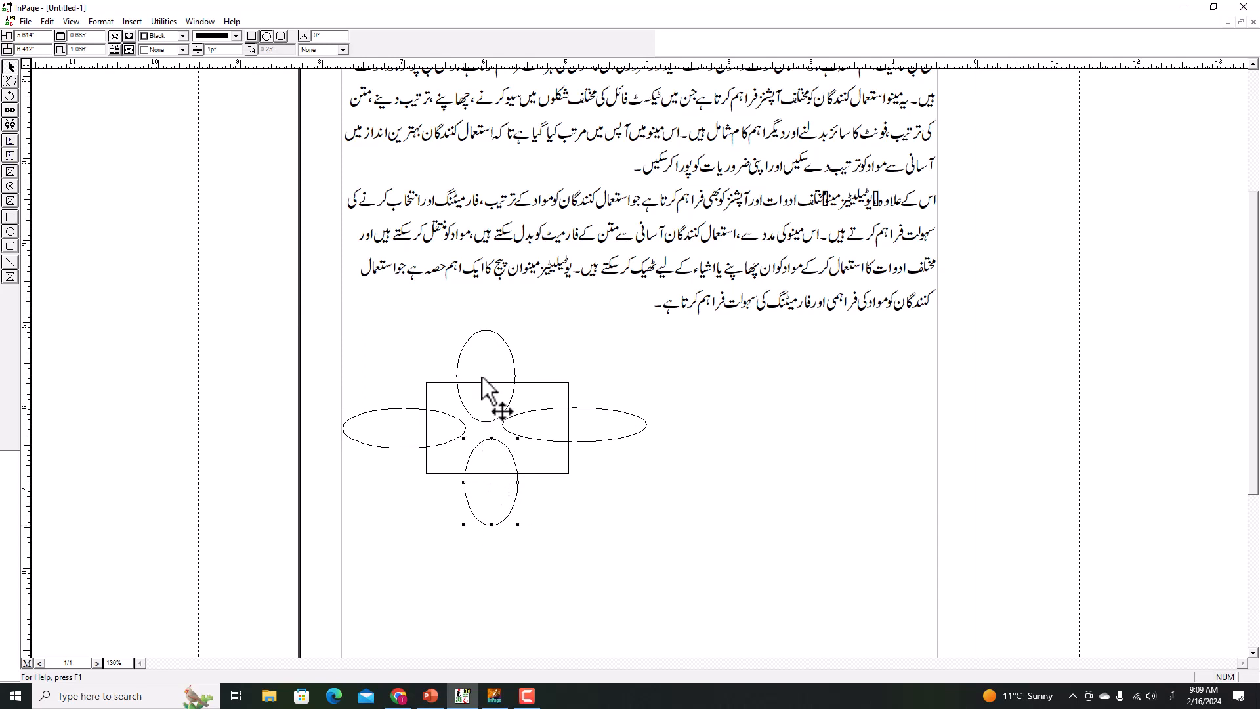
{"action": "left_click", "coordinate": [483, 335]}
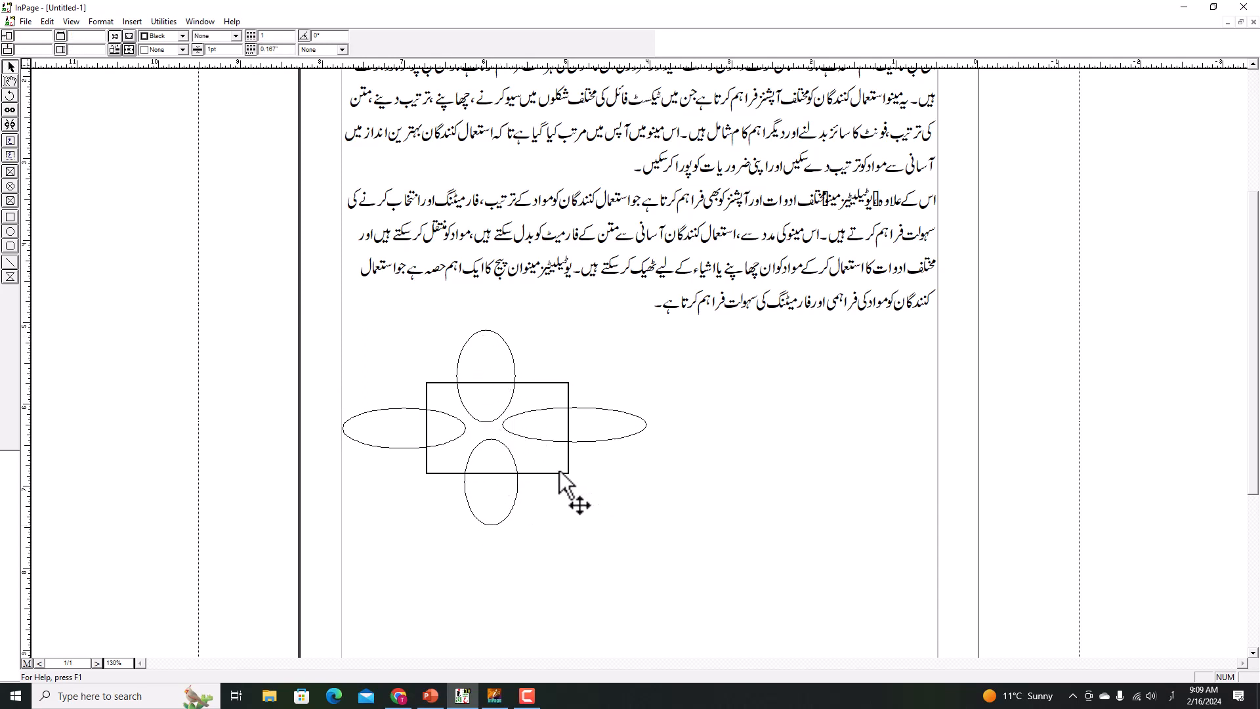
{"action": "left_click_drag", "start_coordinate": [568, 473], "coordinate": [553, 474]}
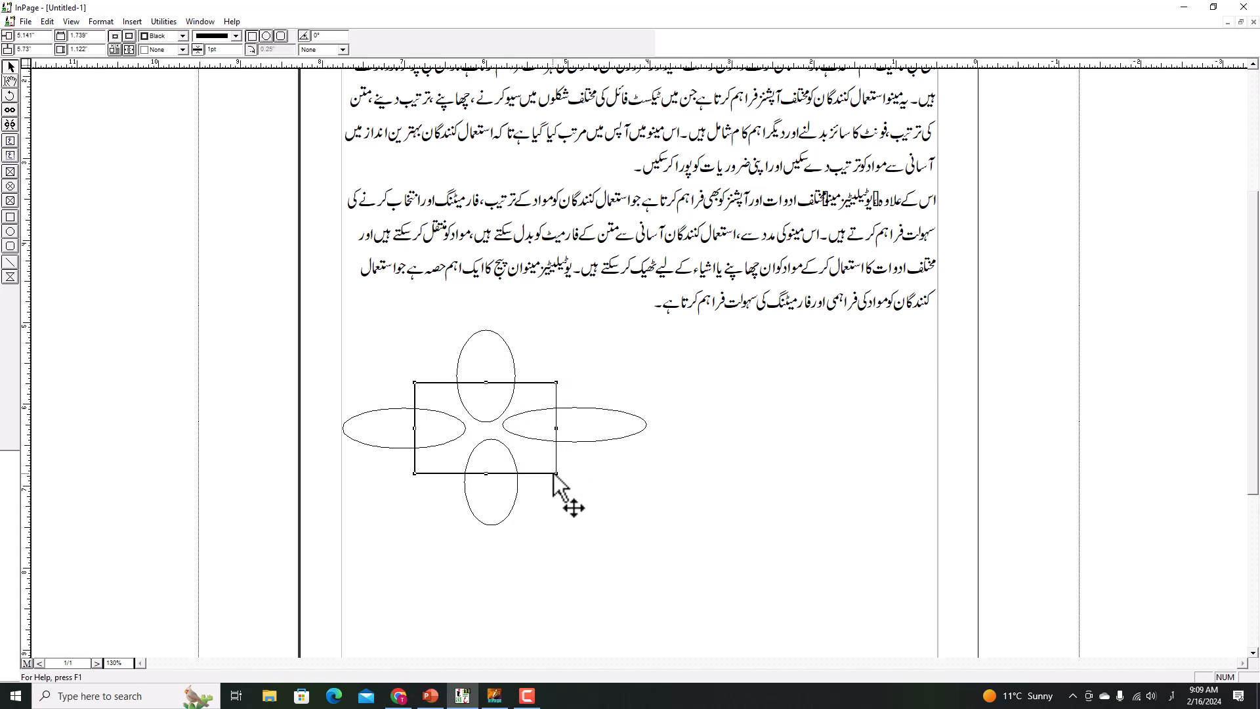
Fill the upper and lower ellipses with Red, the two side ellipses with Green, and the rectangle with Gray
{"action": "left_click", "coordinate": [491, 329]}
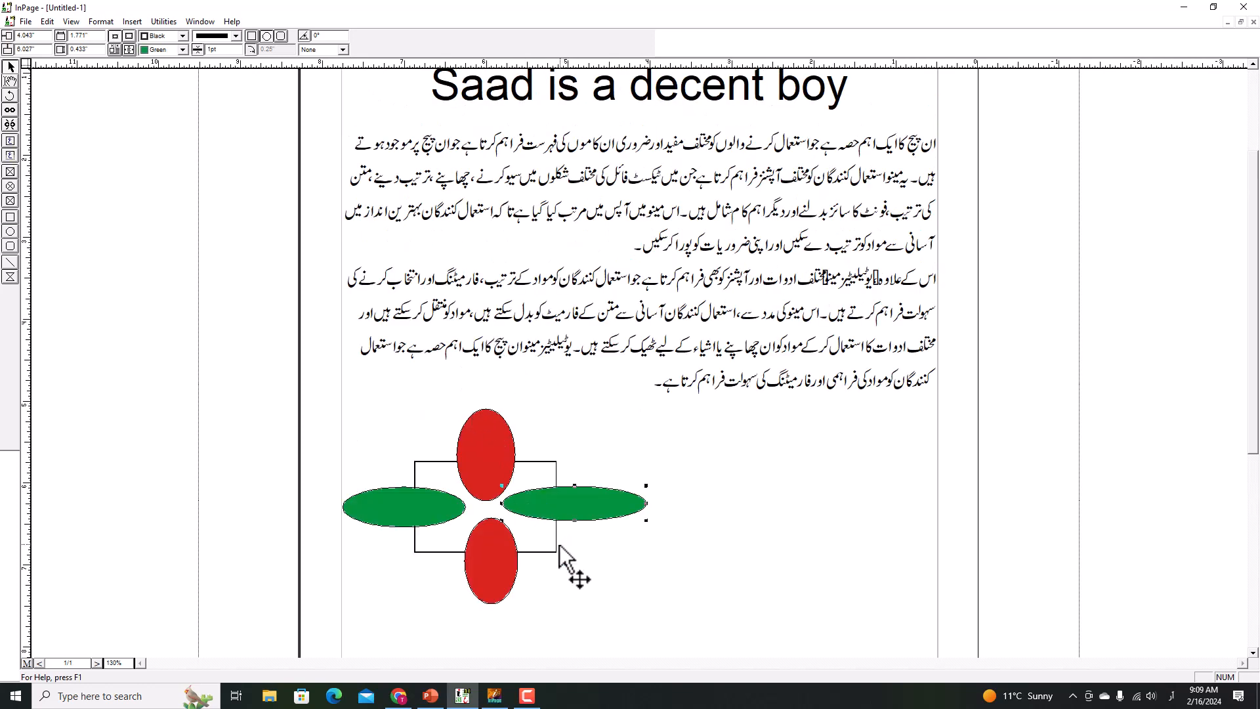
{"action": "left_click", "coordinate": [554, 551]}
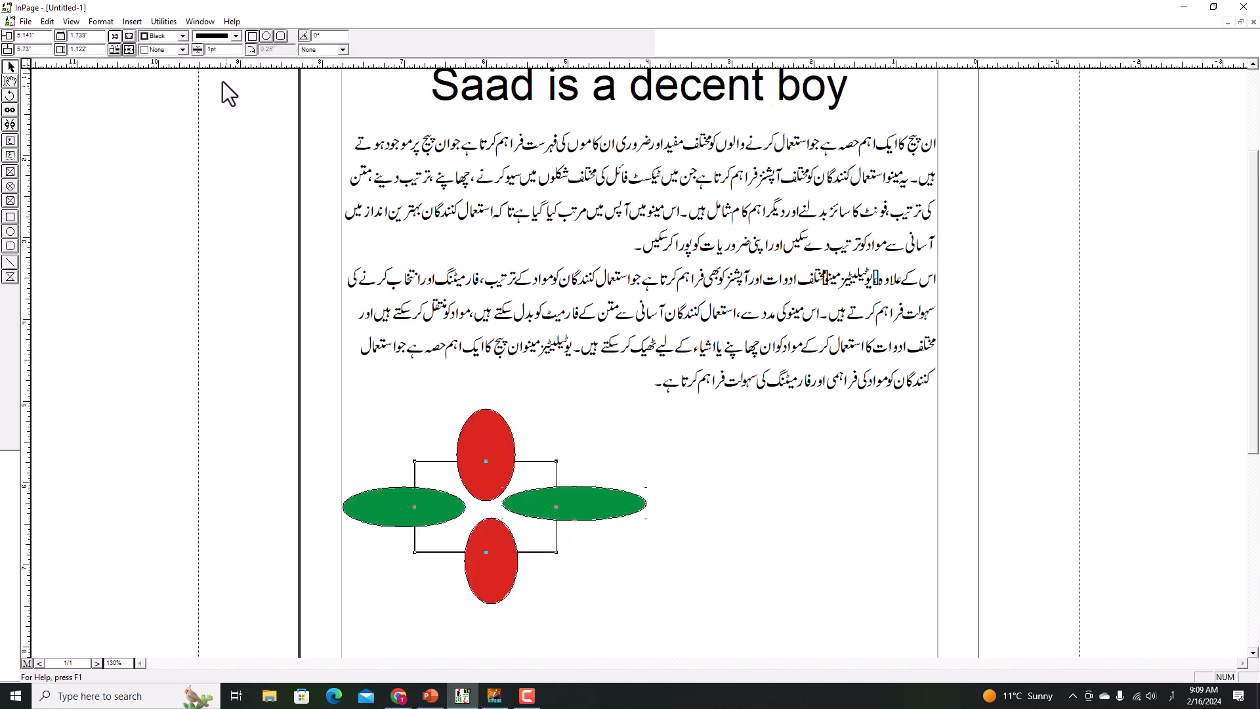
{"action": "left_click", "coordinate": [177, 50]}
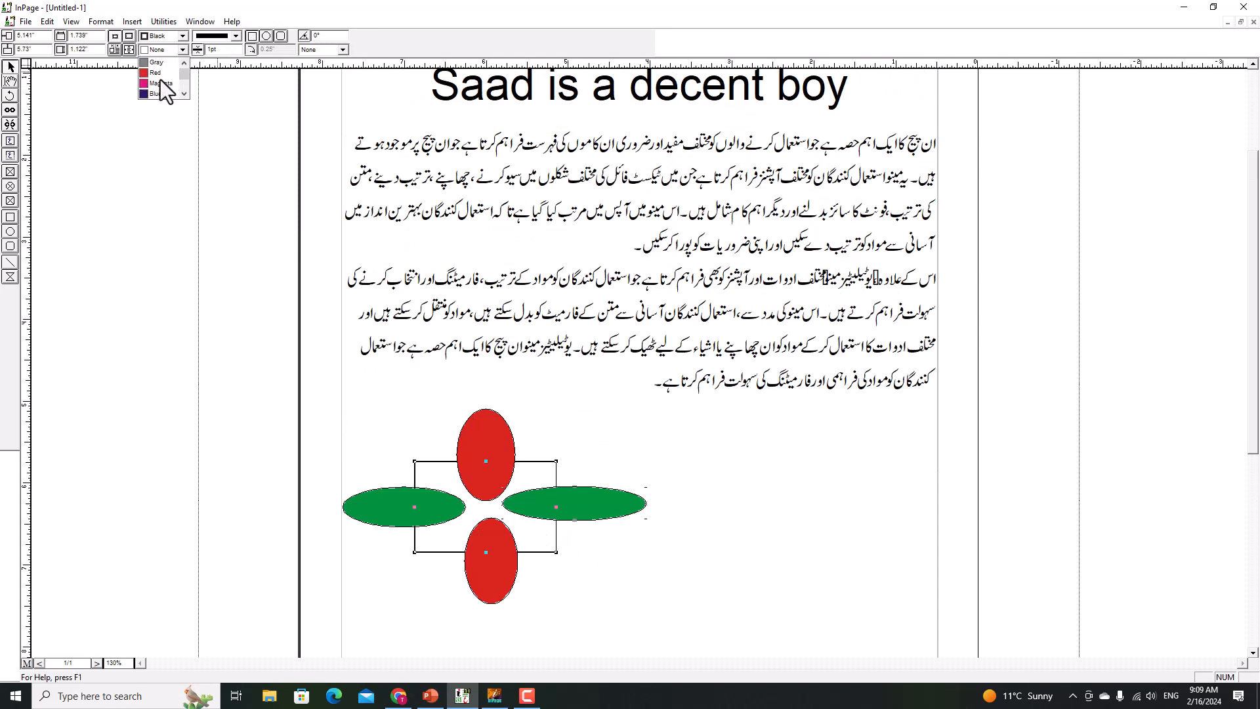
{"action": "left_click", "coordinate": [159, 63]}
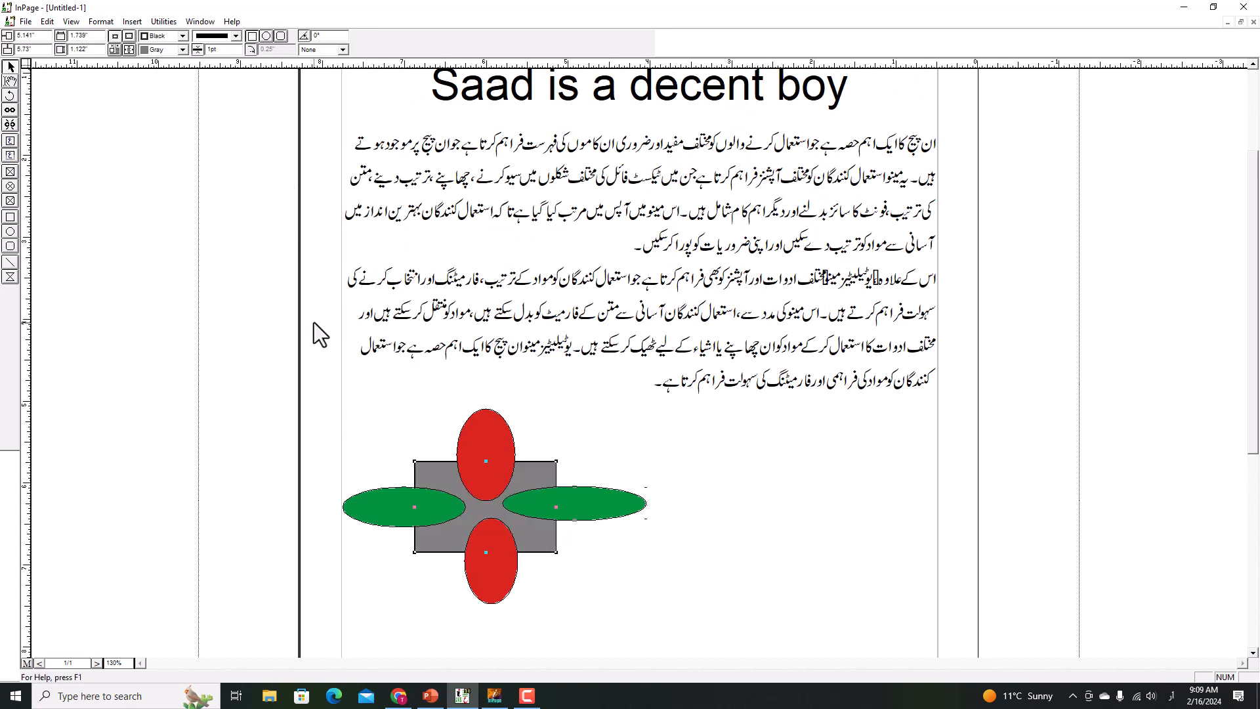
Shift the right-hand green ellipse slightly downward to line it up with the left-hand one
{"action": "left_click", "coordinate": [483, 484]}
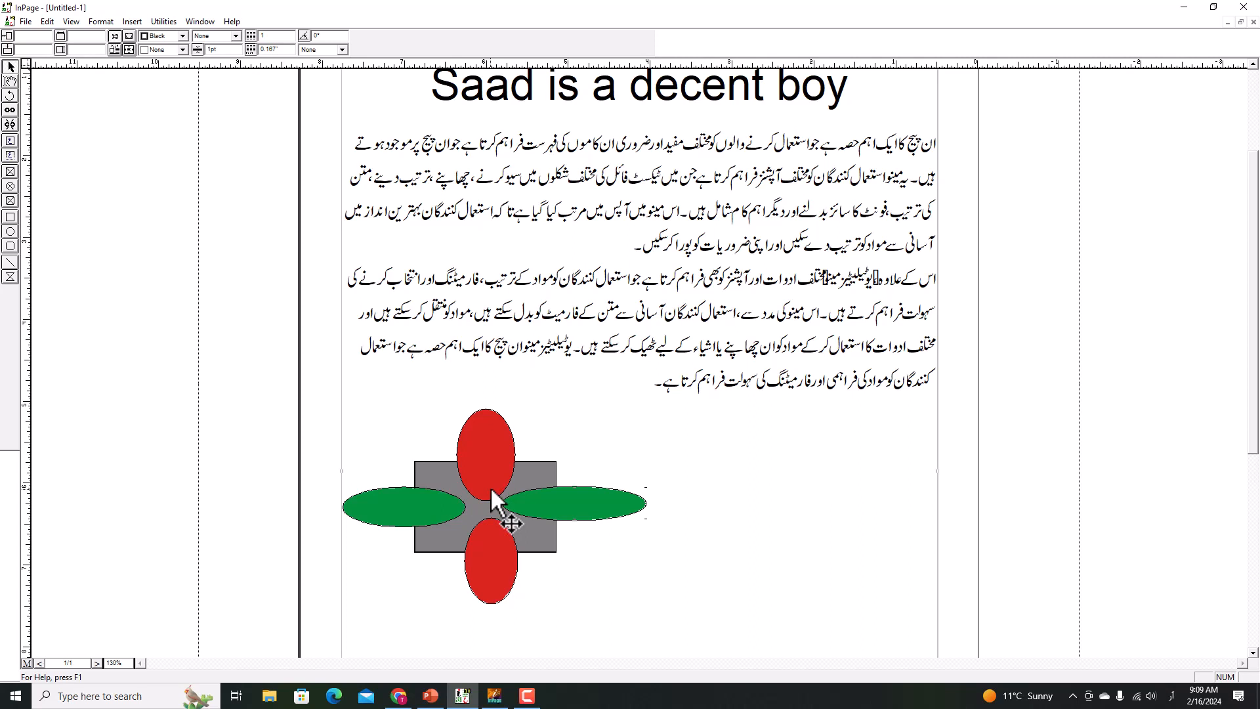
{"action": "left_click", "coordinate": [538, 489]}
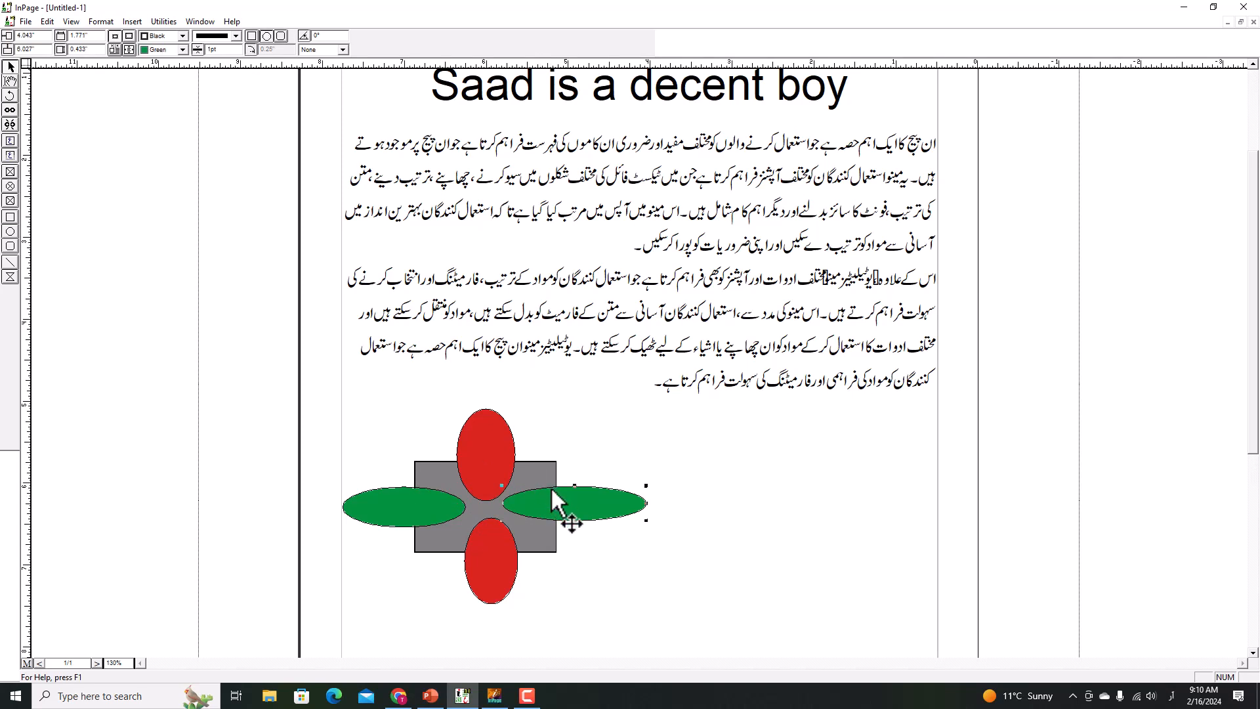
{"action": "mouse_move", "coordinate": [551, 502]}
{"action": "left_mouse_down"}
{"action": "mouse_move", "coordinate": [617, 506]}
{"action": "mouse_move", "coordinate": [538, 494]}
{"action": "mouse_move", "coordinate": [550, 490]}
{"action": "left_mouse_up"}
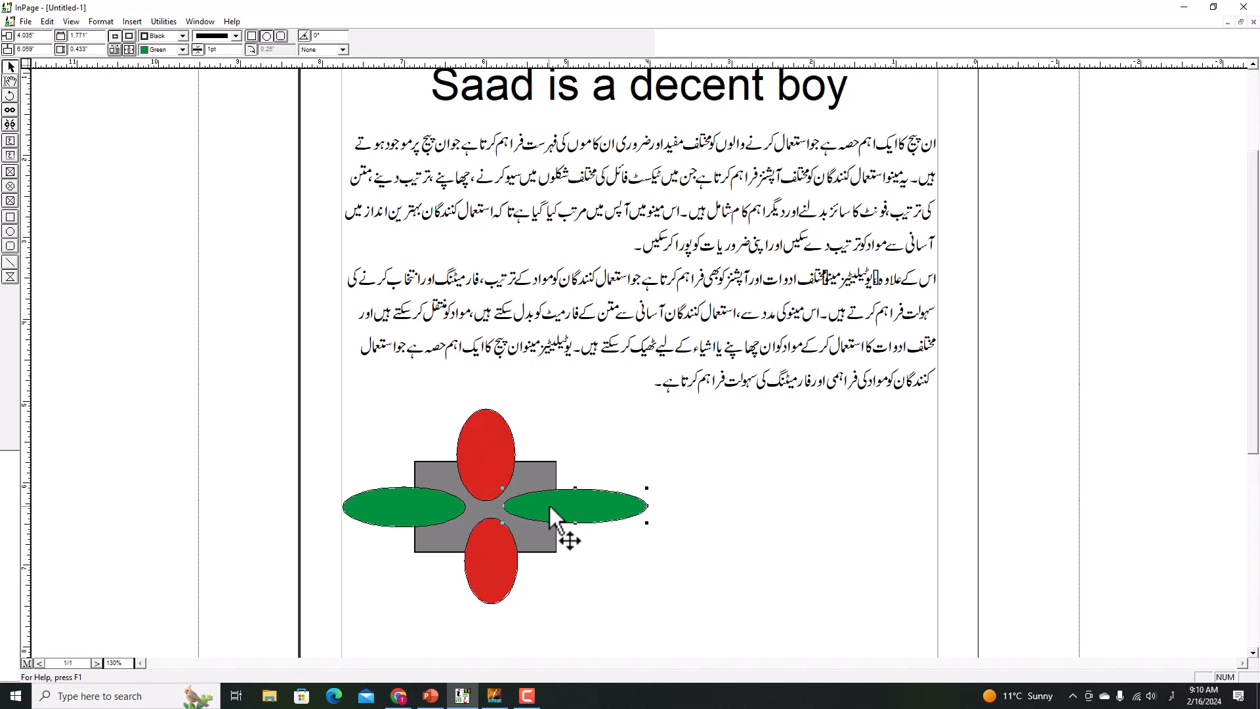
Group the four ellipses with the gray rectangle, and move the group about 2 in to the right and slightly down
{"action": "left_click", "coordinate": [486, 498], "text": "shift"}
{"action": "left_click", "coordinate": [449, 514], "text": "shift"}
{"action": "left_click", "coordinate": [479, 551], "text": "shift"}
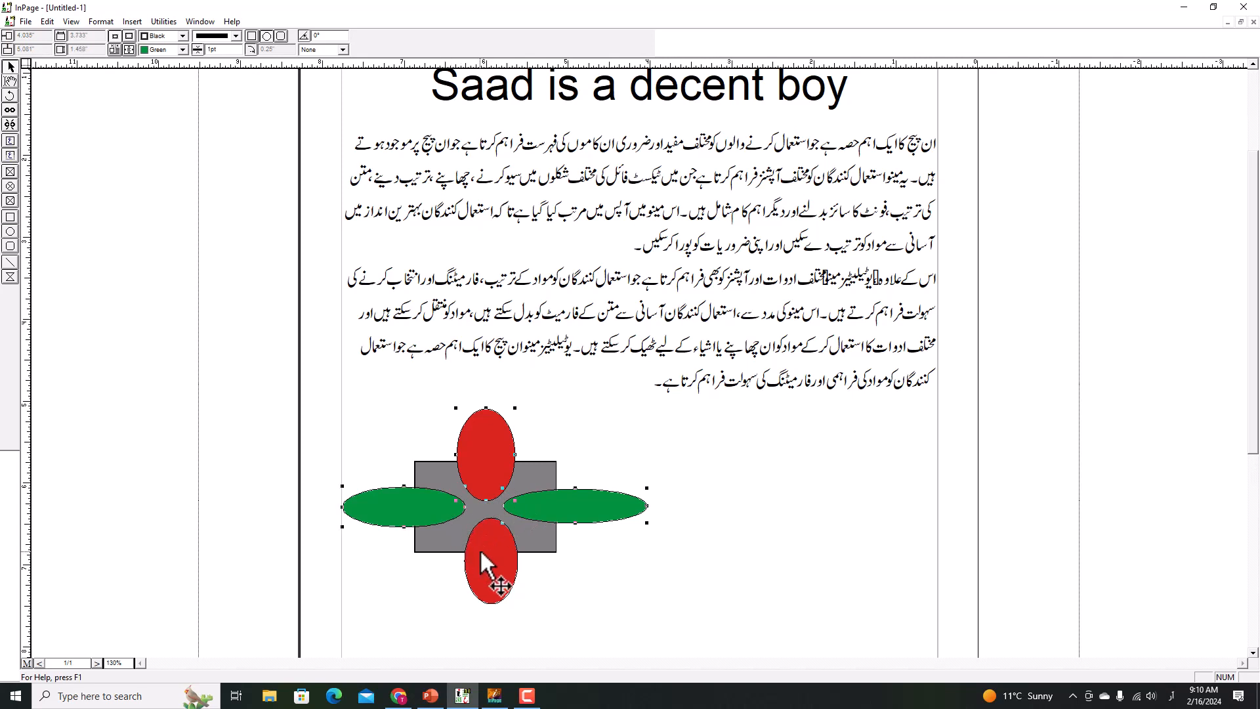
{"action": "left_click", "coordinate": [441, 554], "text": "shift"}
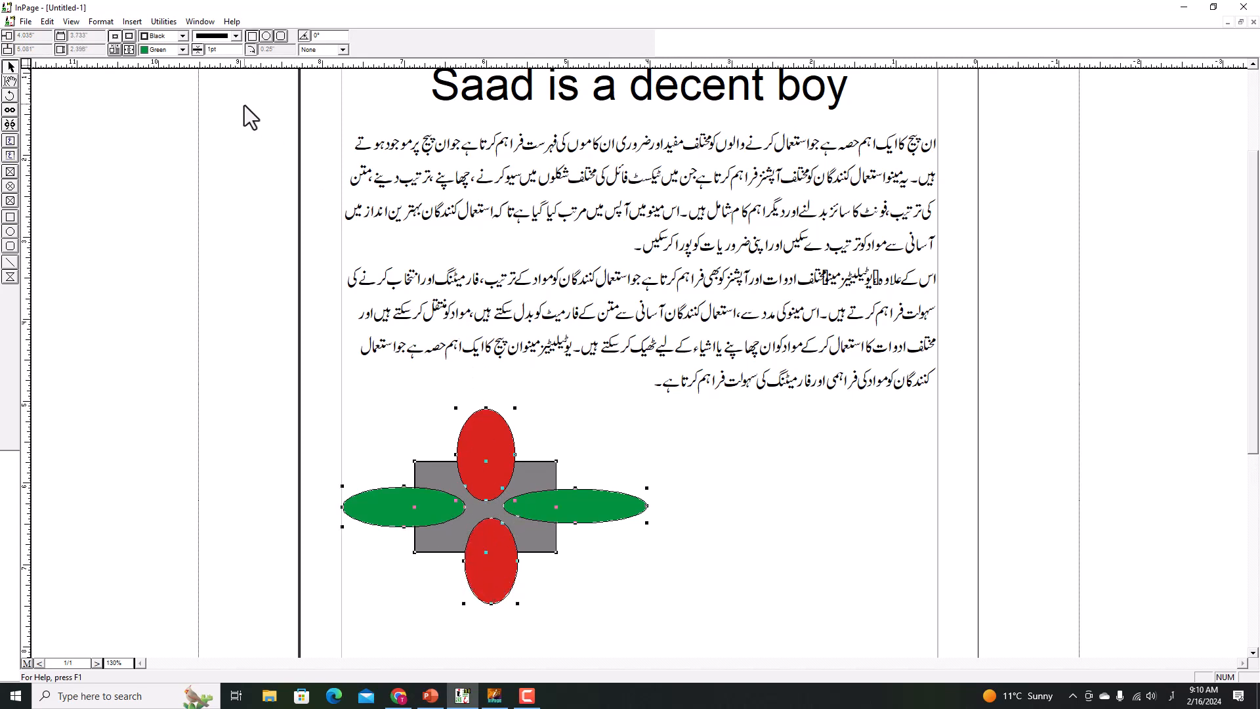
{"action": "left_click", "coordinate": [163, 21]}
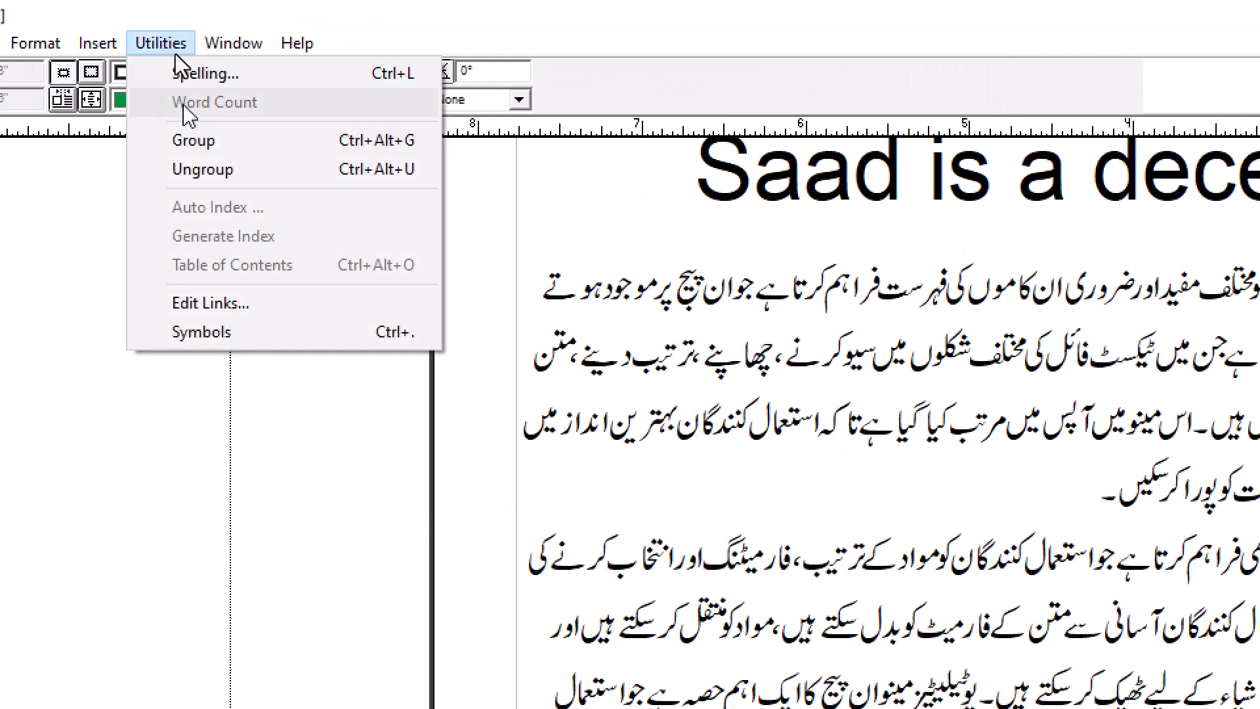
{"action": "left_click", "coordinate": [315, 152]}
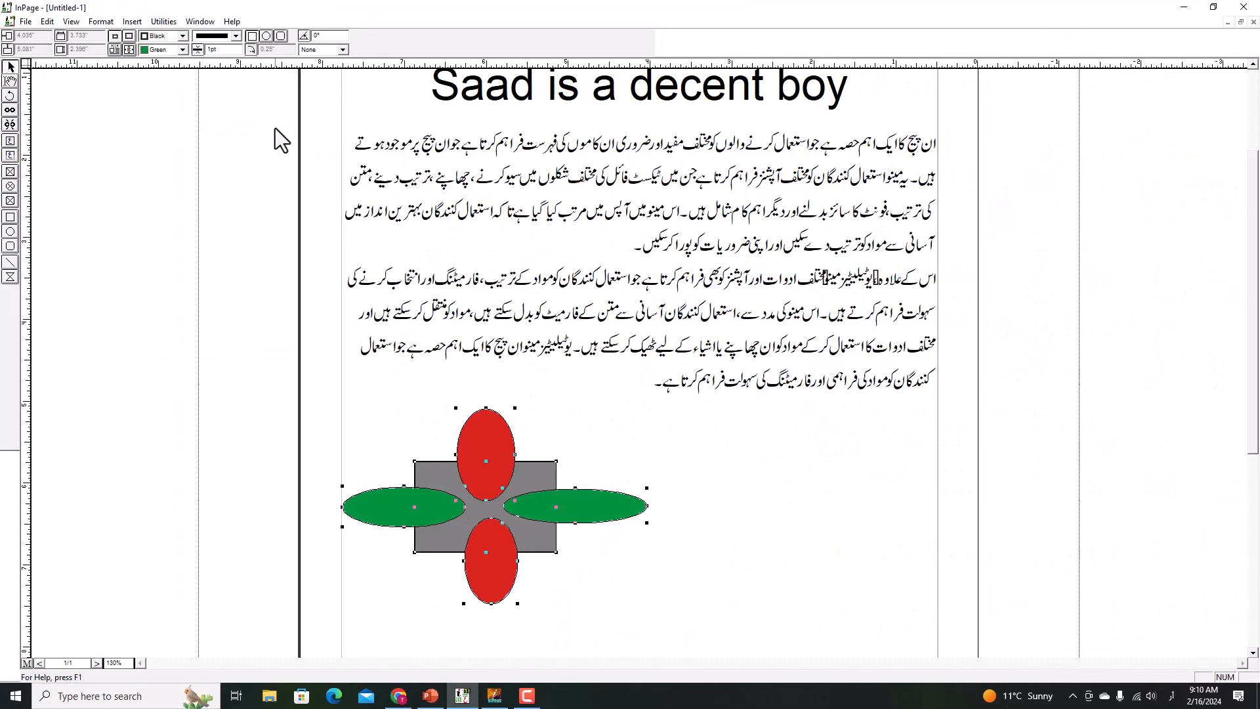
{"action": "left_click", "coordinate": [568, 472]}
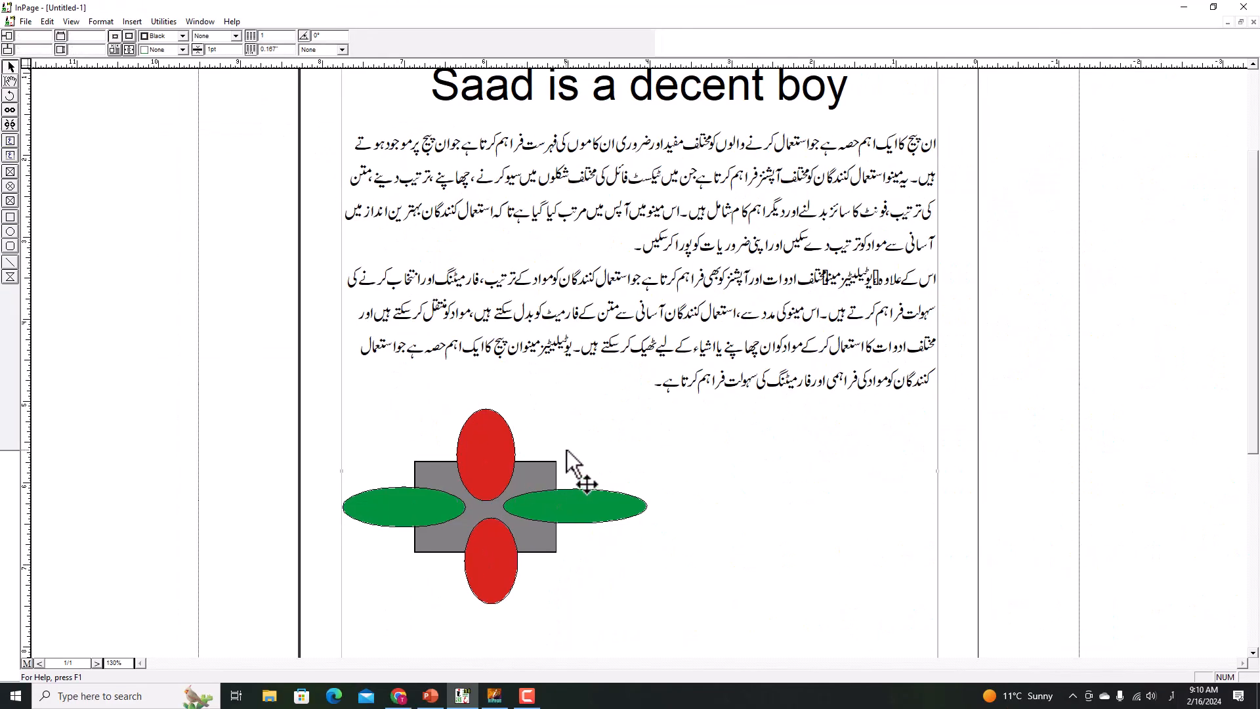
{"action": "left_click_drag", "start_coordinate": [552, 465], "coordinate": [703, 490]}
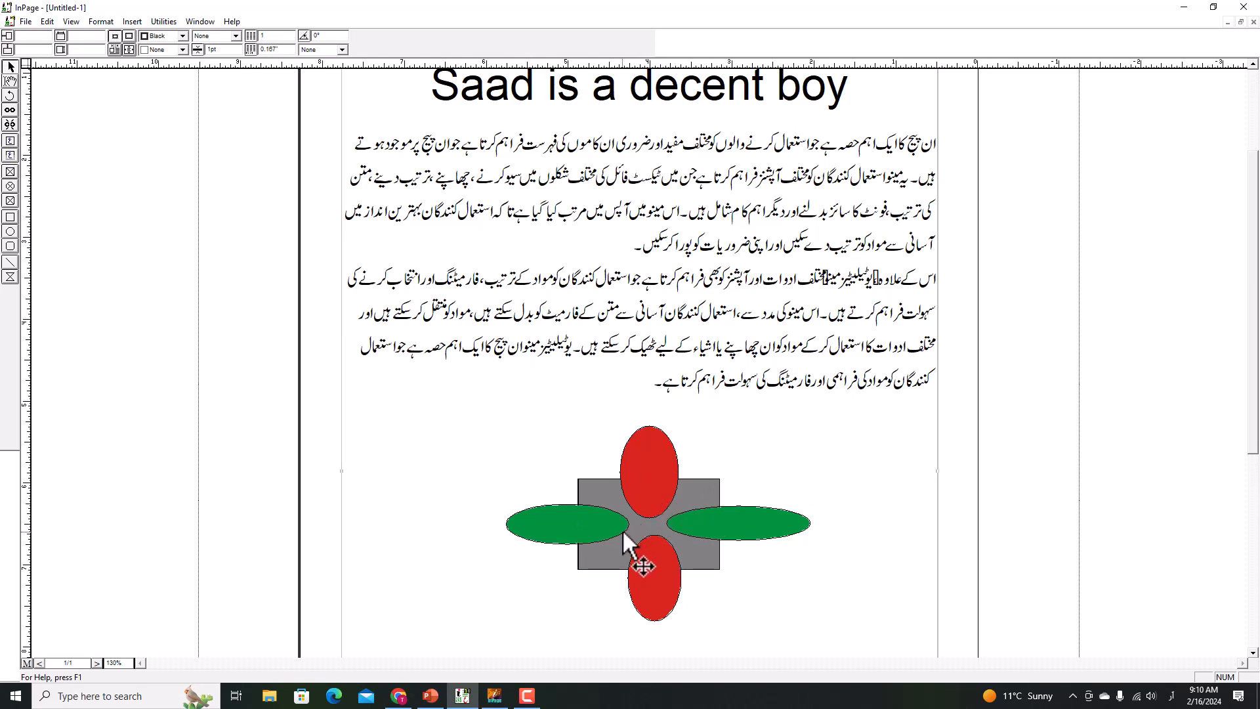
Ungroup the flower made of the four ellipses and the gray rectangle
{"action": "key", "text": "ctrl+a"}
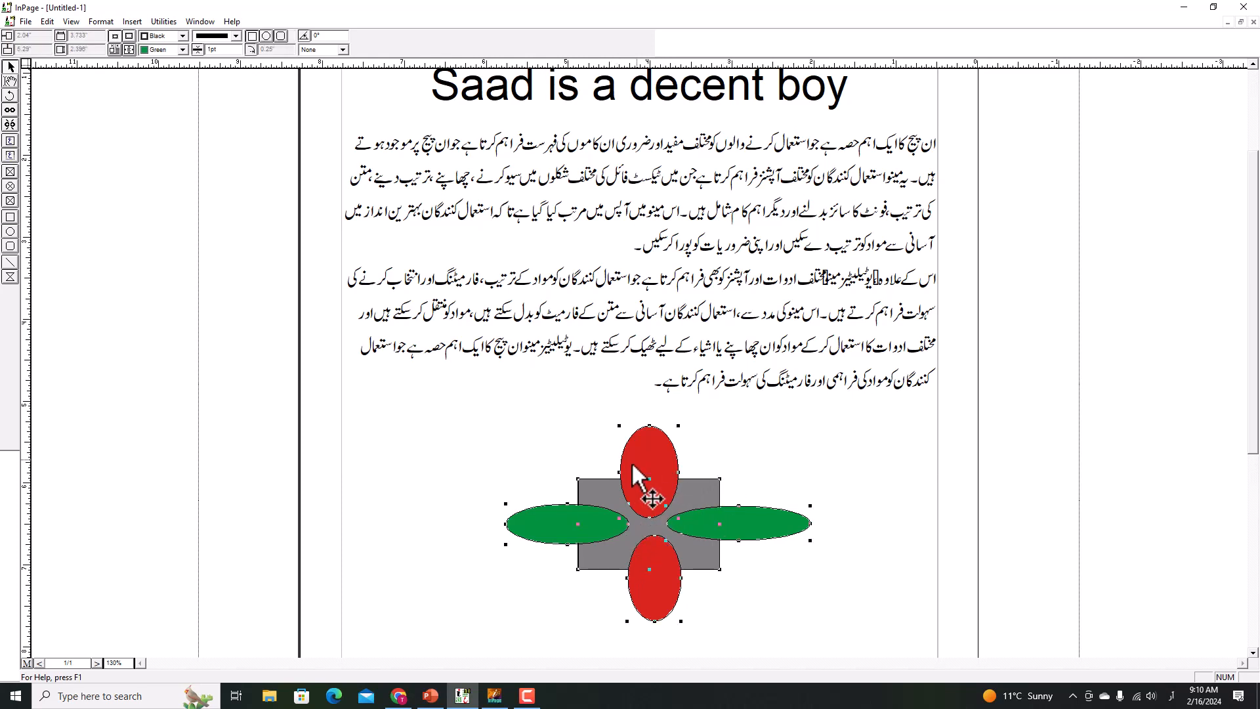
{"action": "left_click", "coordinate": [163, 21]}
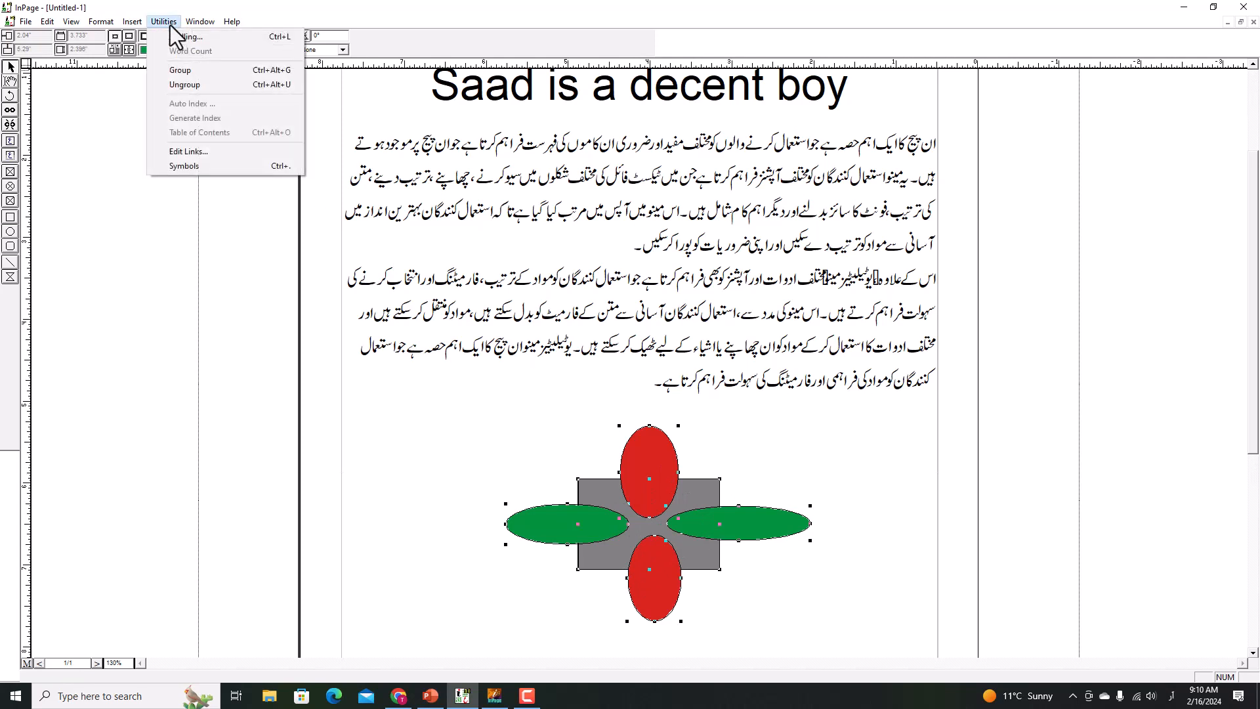
{"action": "left_click", "coordinate": [186, 84]}
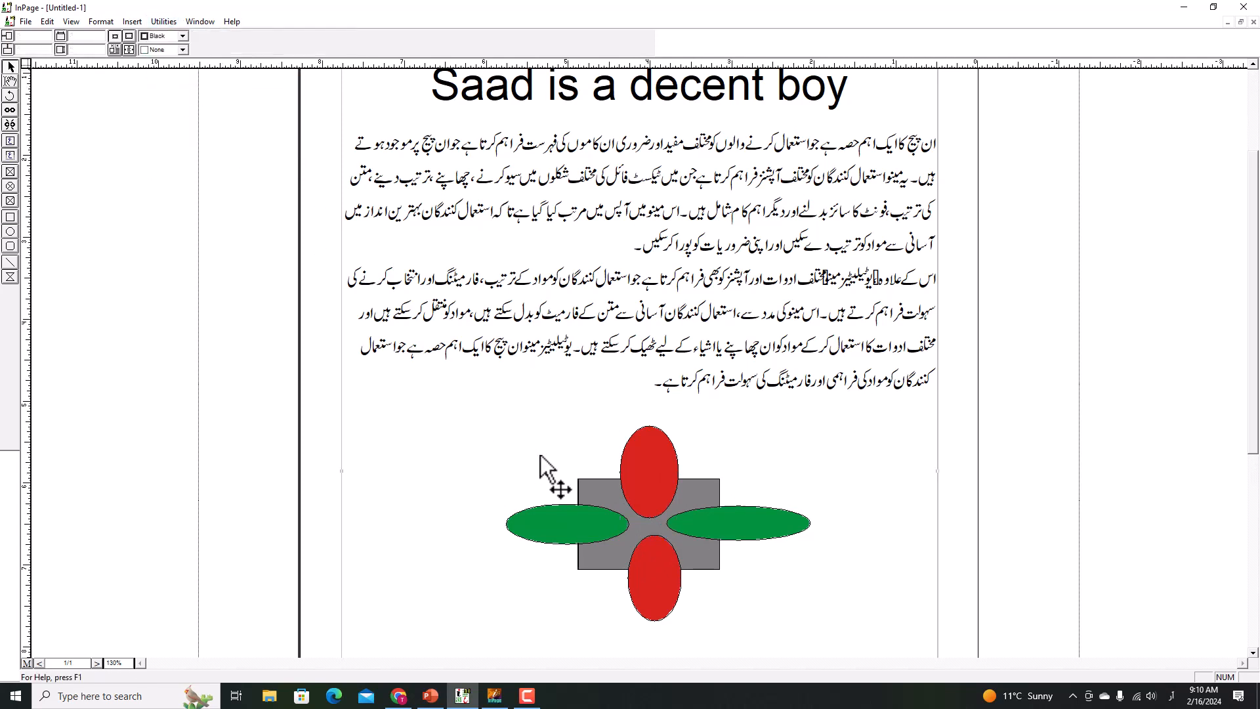
Move the left-hand green ellipse away from the rectangle and back over its edge, and deselect it
{"action": "left_click_drag", "start_coordinate": [561, 509], "coordinate": [519, 525]}
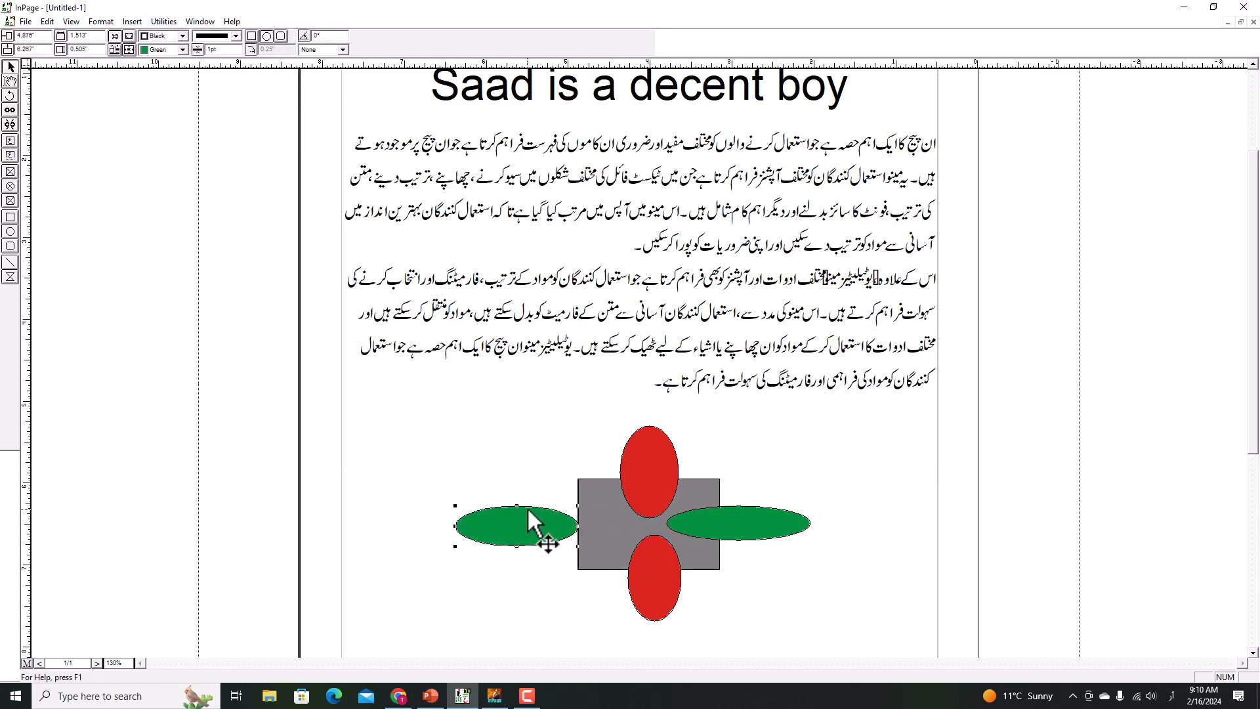
{"action": "key", "text": "ctrl+z"}
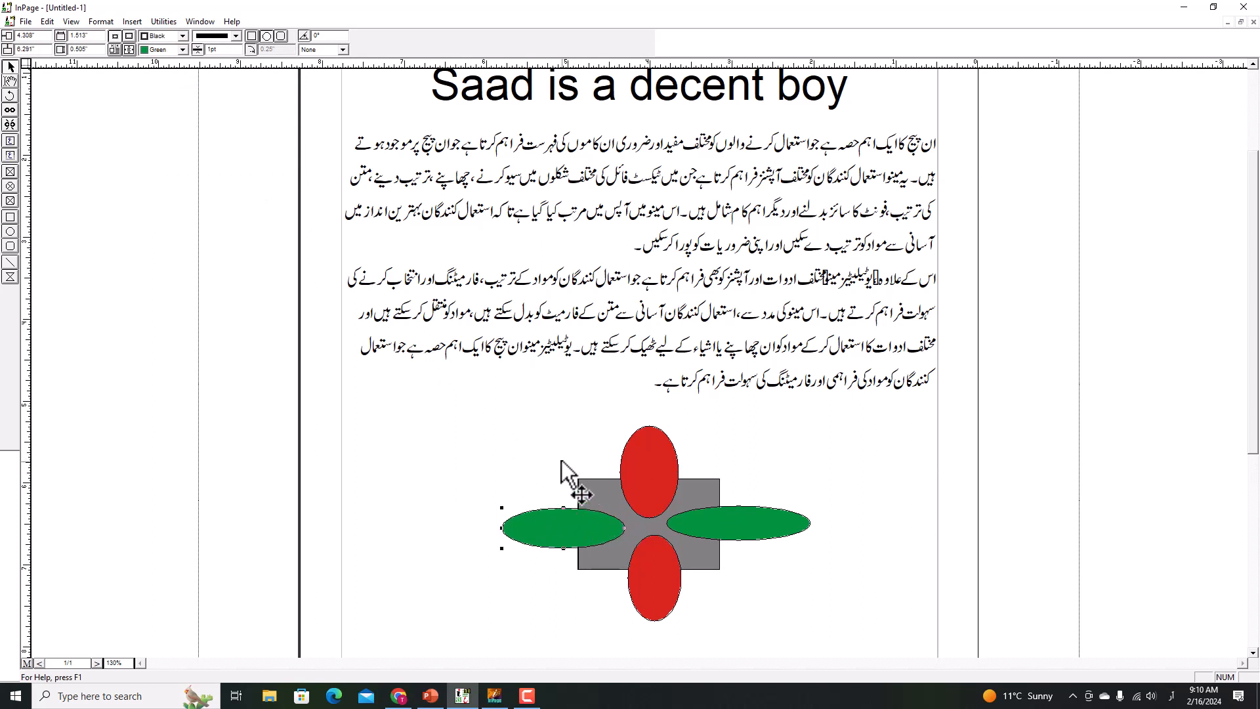
{"action": "left_click", "coordinate": [546, 439]}
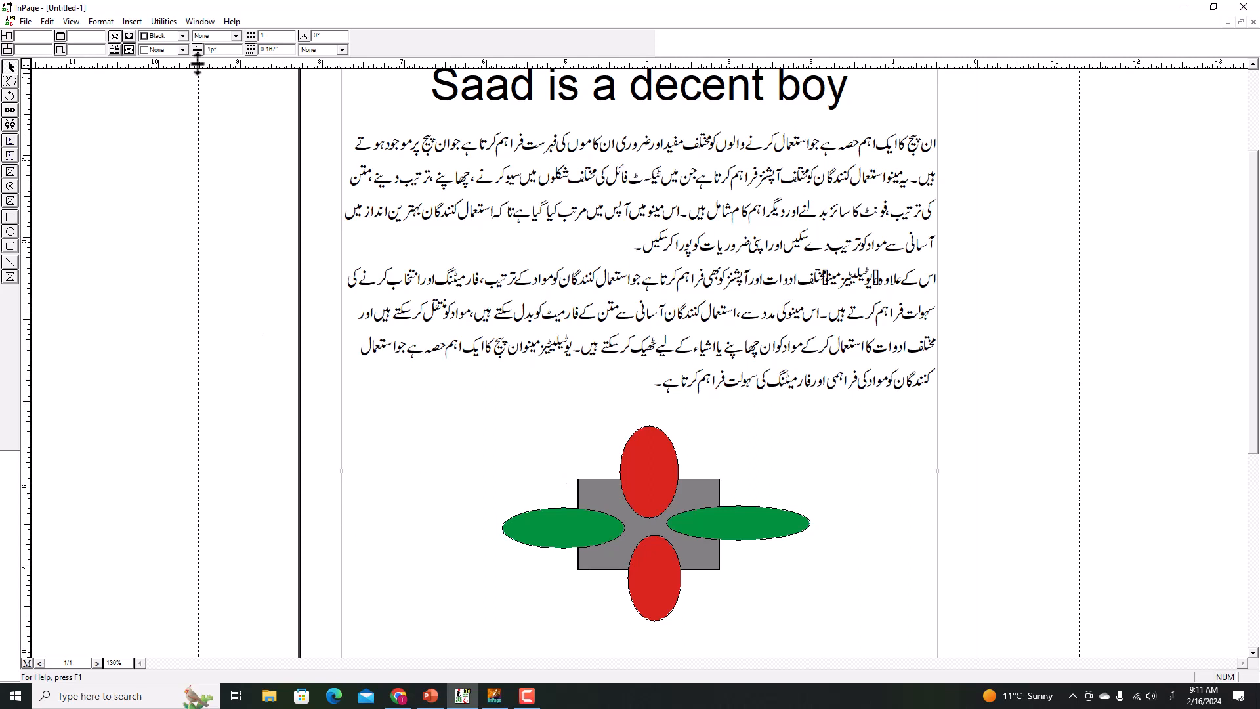
Compare the Symbols command here with the symbol list in the other InPage version, and return to the flower document
{"action": "left_click", "coordinate": [162, 22]}
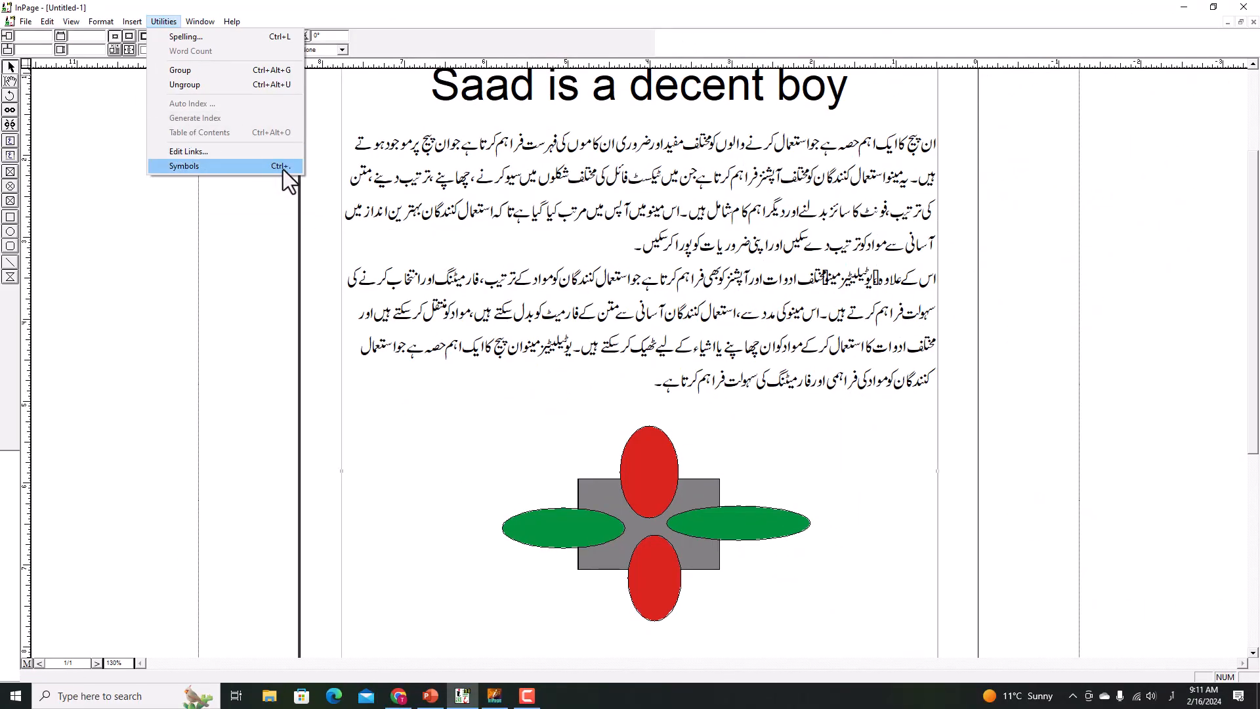
{"action": "left_click", "coordinate": [525, 289]}
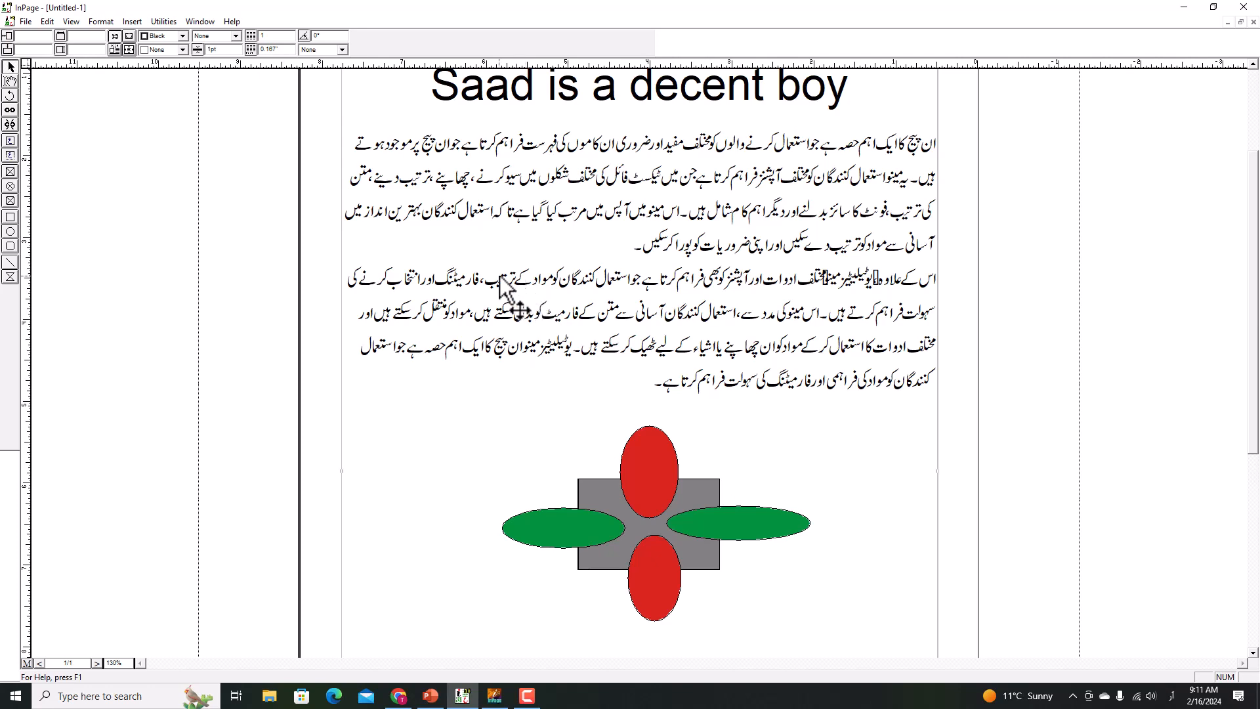
{"action": "left_click", "coordinate": [486, 695]}
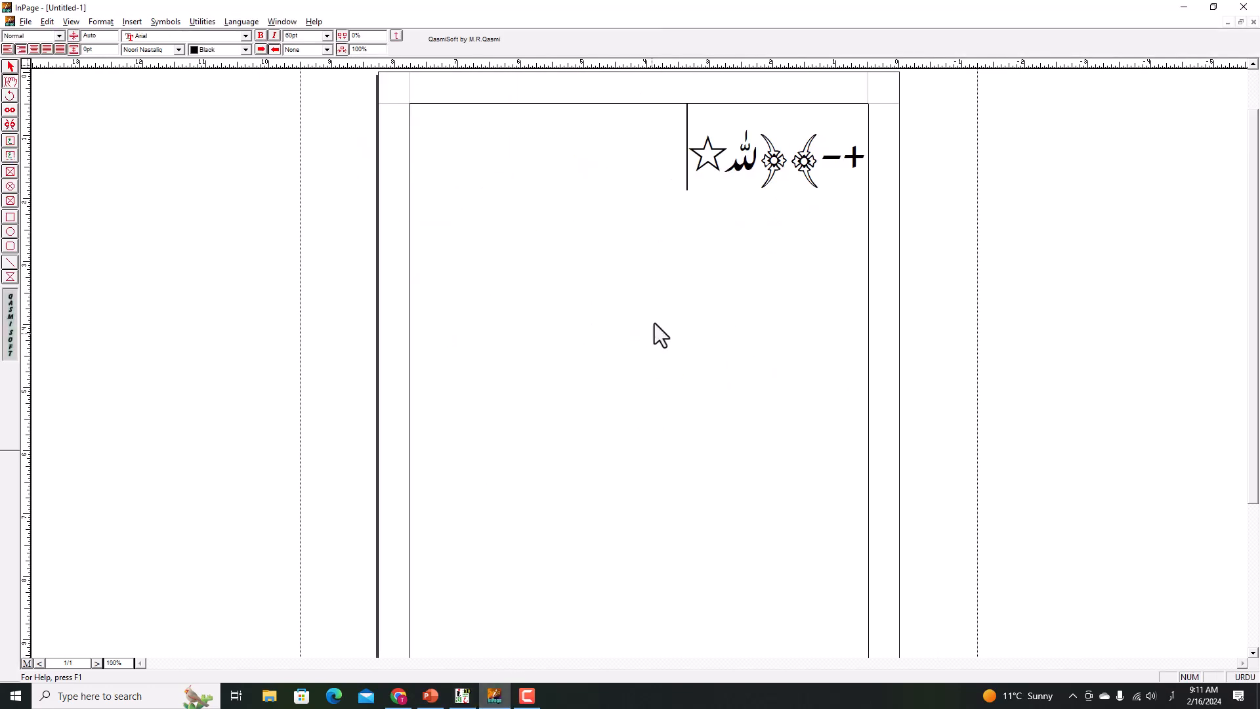
{"action": "left_click_drag", "start_coordinate": [660, 187], "coordinate": [860, 172]}
{"action": "left_click", "coordinate": [846, 172]}
{"action": "left_click", "coordinate": [165, 22]}
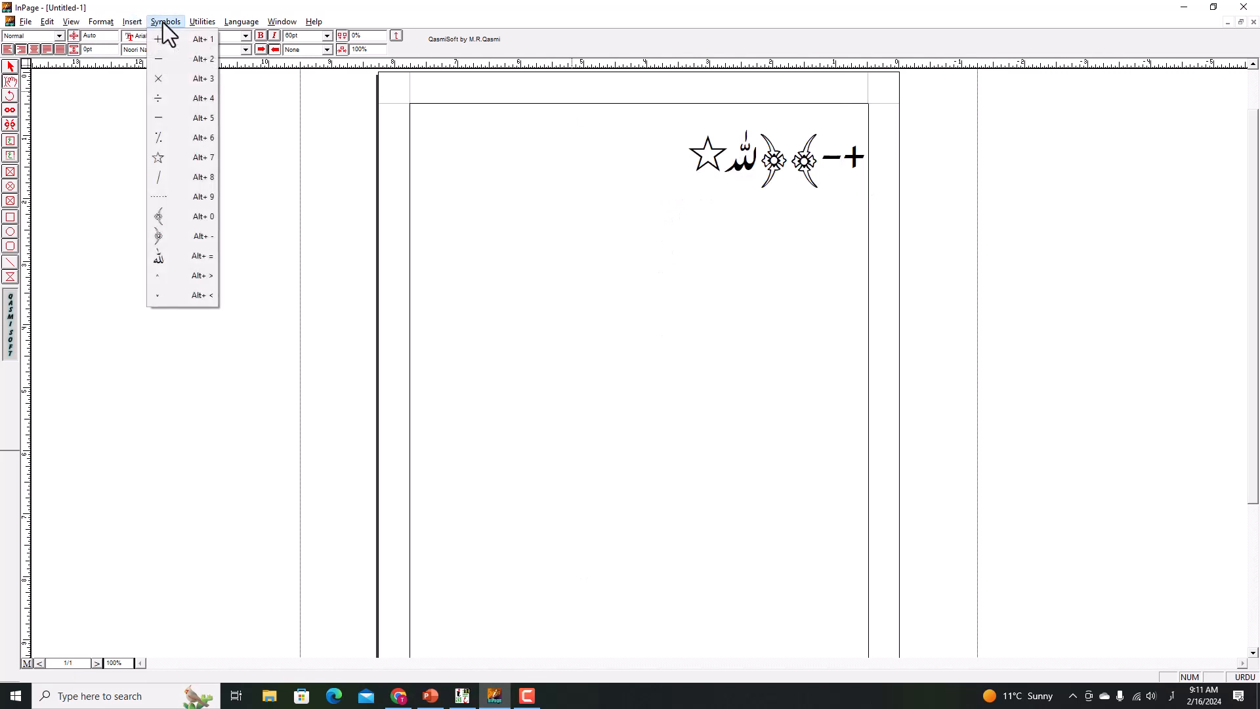
{"action": "left_click", "coordinate": [715, 175]}
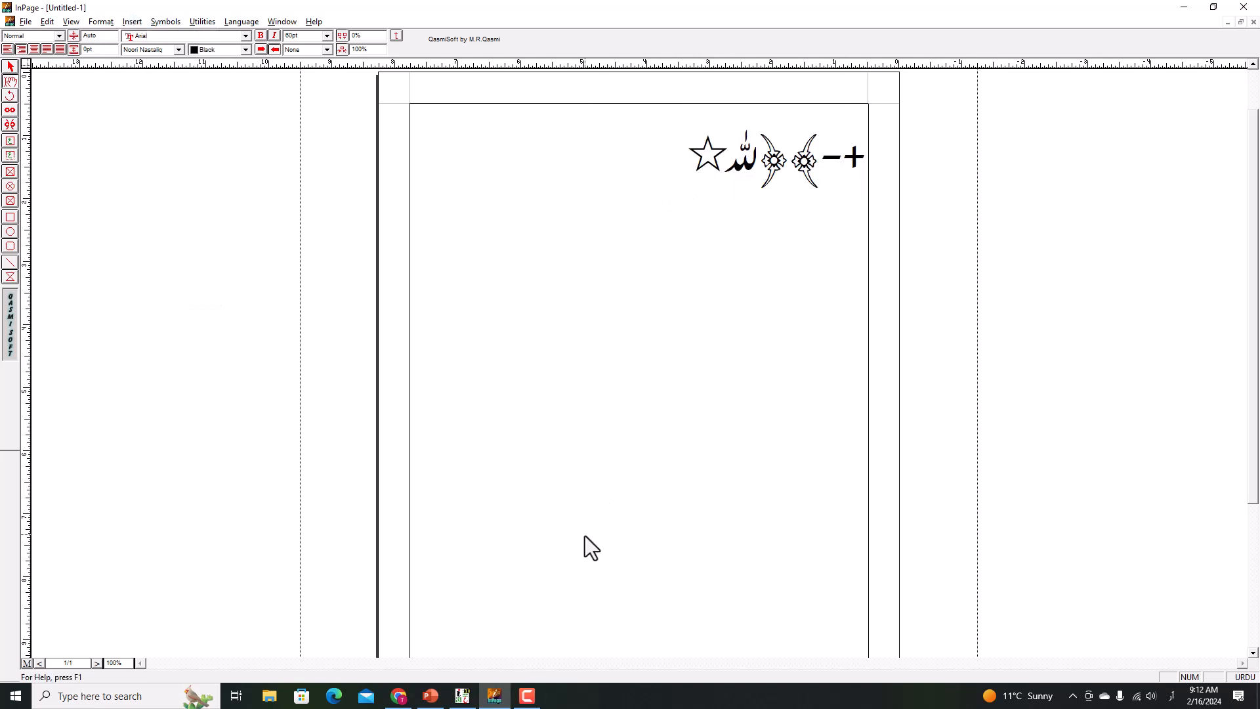
{"action": "left_click", "coordinate": [462, 695]}
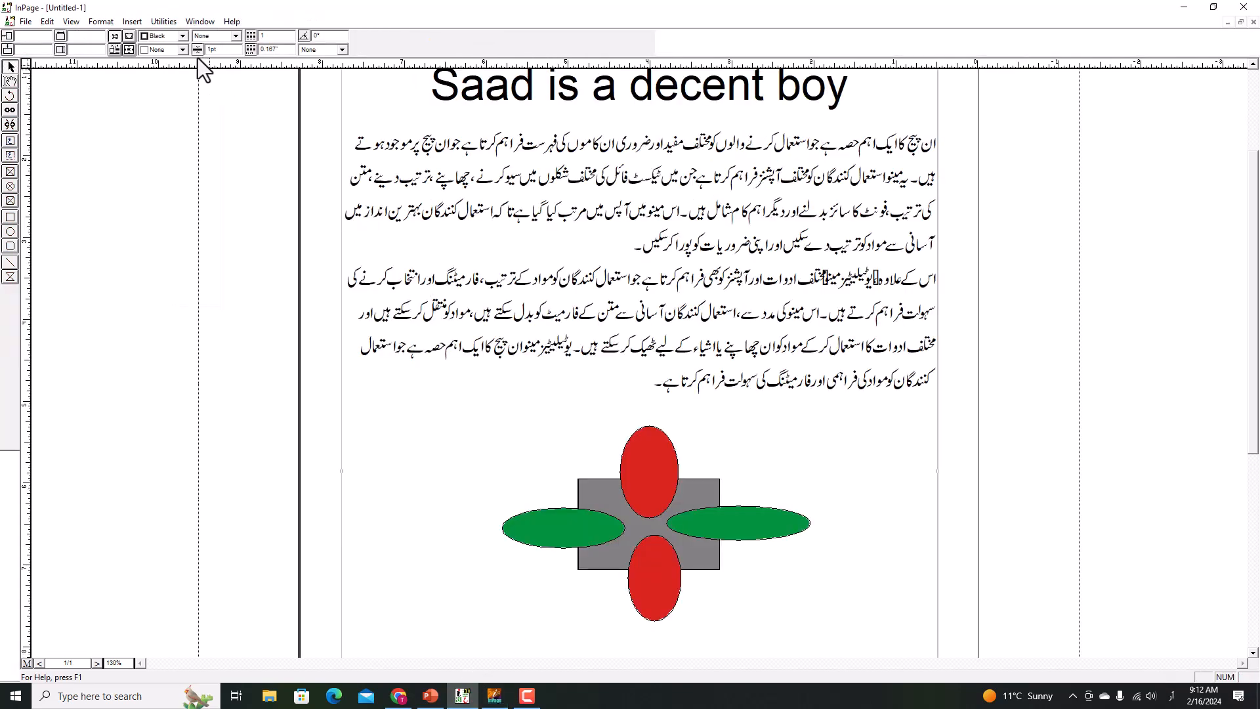
Open the Symbols document, accepting Arial Unicode MS as the substitute font
{"action": "left_click", "coordinate": [170, 21]}
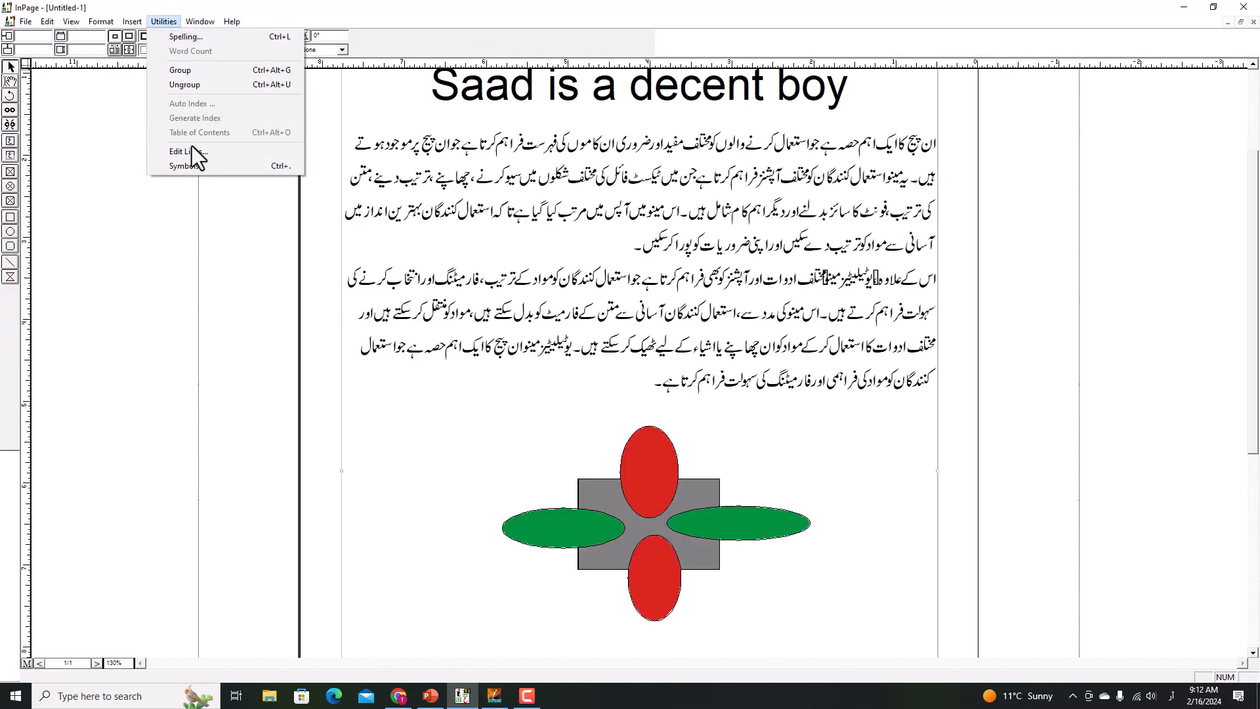
{"action": "left_click", "coordinate": [194, 166]}
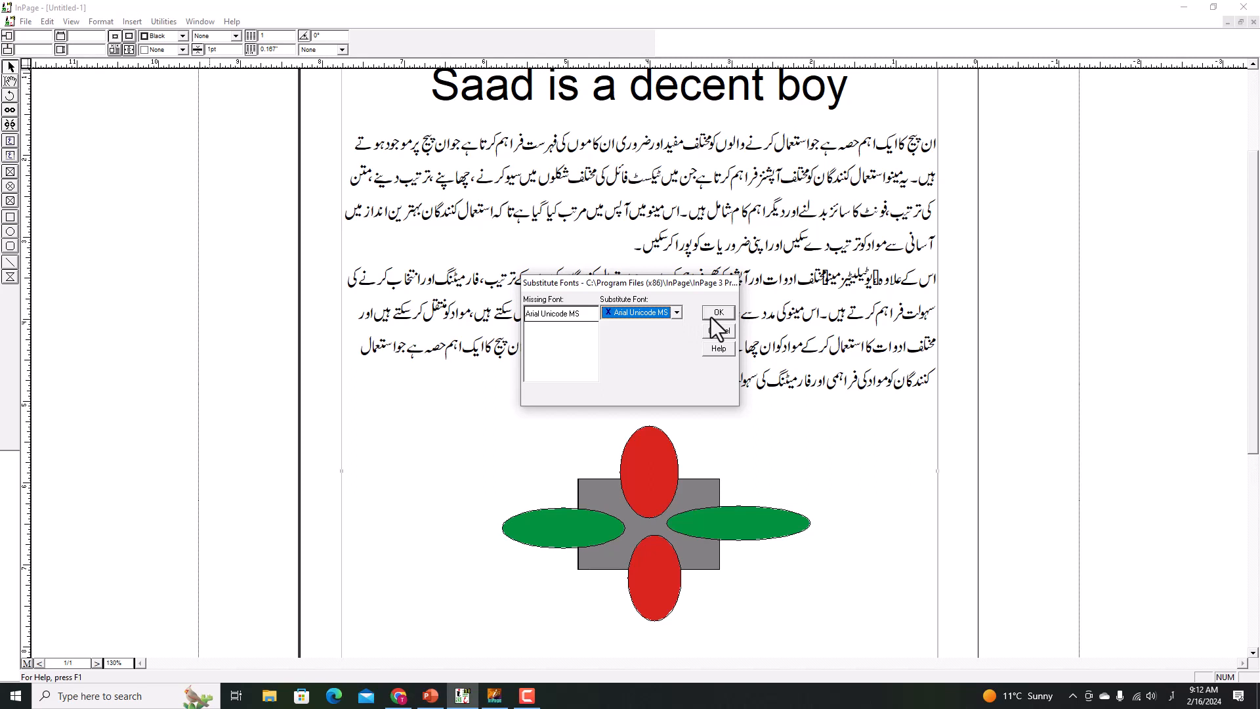
{"action": "left_click", "coordinate": [712, 315]}
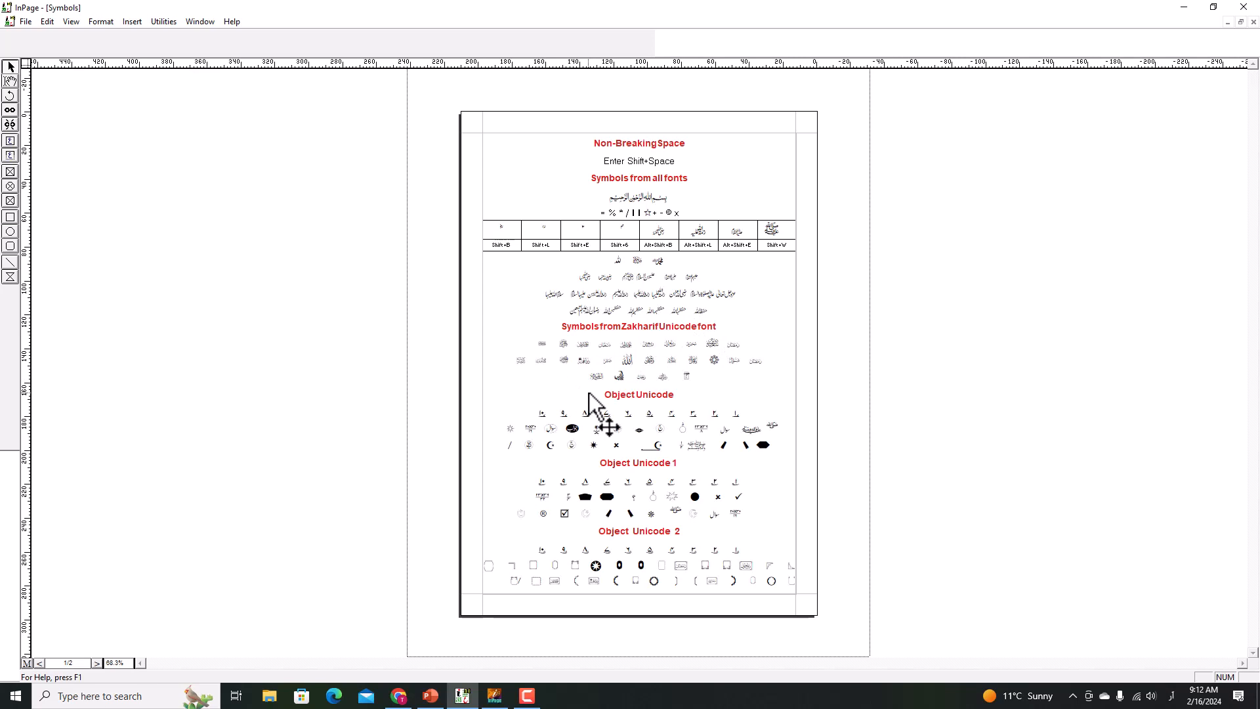
Enlarge the symbols page to 150% and examine its symbol sections down to Object Unicode 2
{"action": "left_click", "coordinate": [119, 663]}
{"action": "type", "text": "100"}
{"action": "key", "text": "Return"}
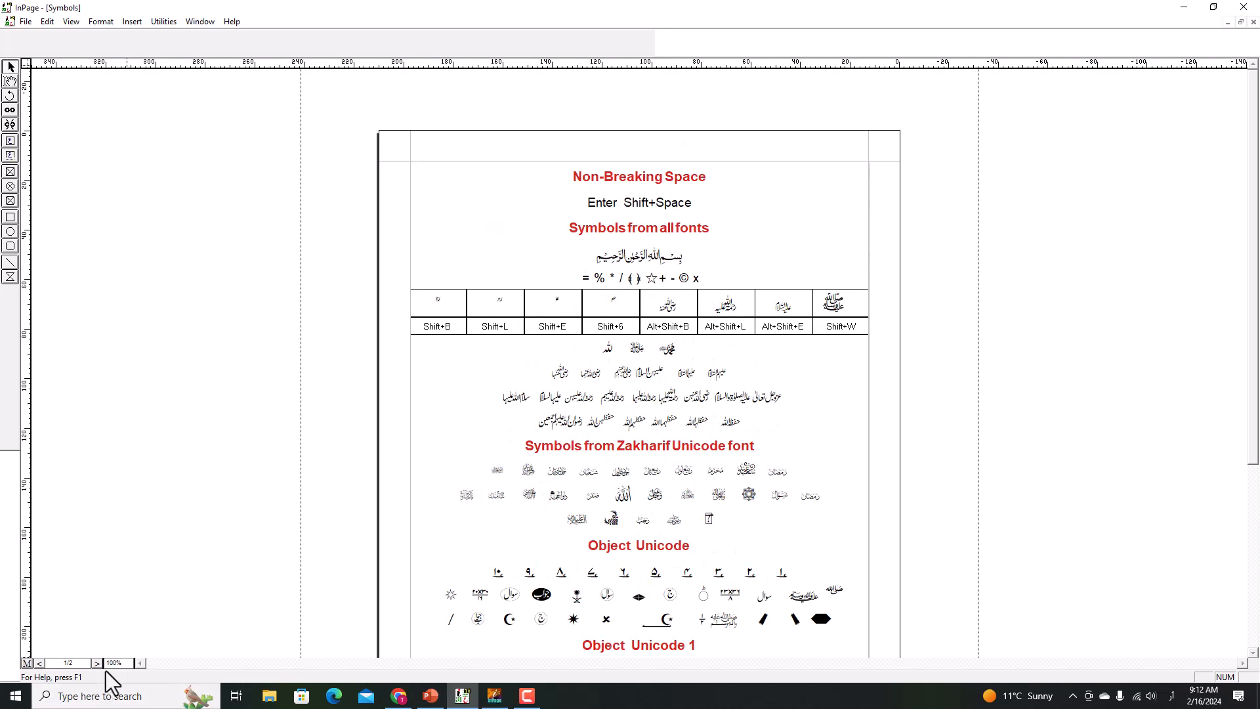
{"action": "left_click", "coordinate": [118, 663]}
{"action": "type", "text": "150"}
{"action": "key", "text": "Return"}
{"action": "scroll", "coordinate": [621, 519], "scroll_direction": "down", "scroll_amount": 2}
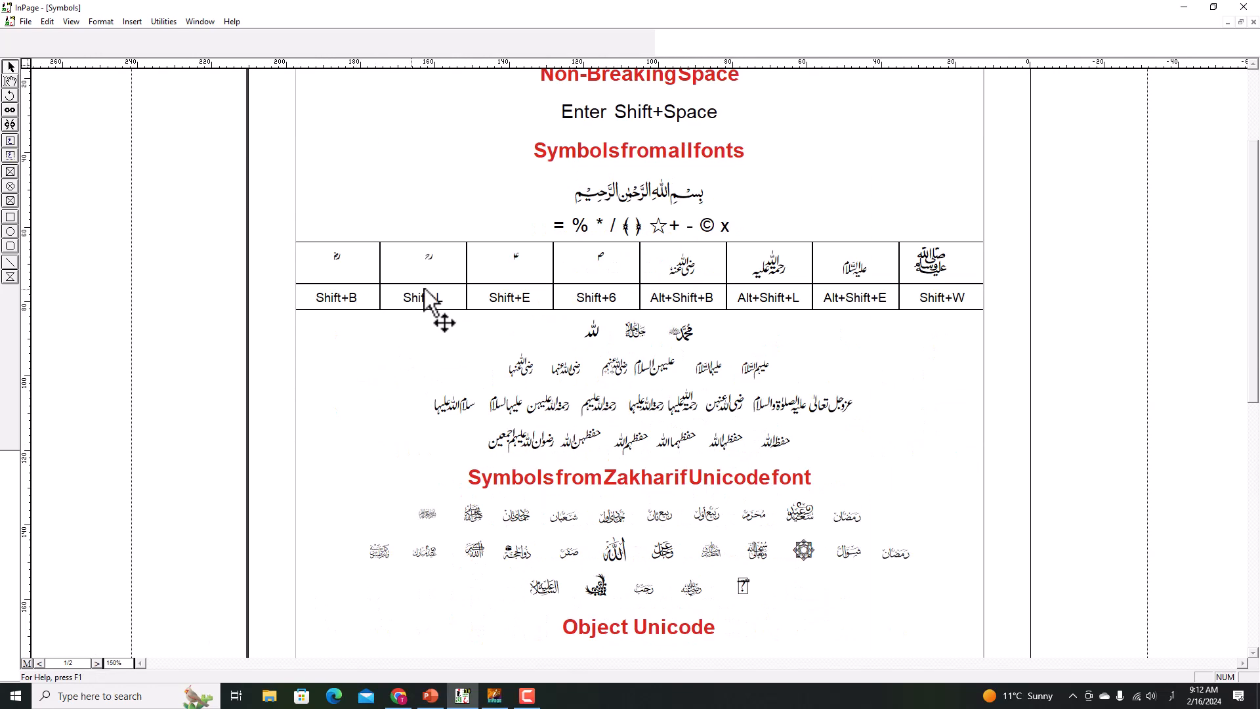
{"action": "scroll", "coordinate": [534, 323], "scroll_direction": "up", "scroll_amount": 1}
{"action": "scroll", "coordinate": [577, 357], "scroll_direction": "down", "scroll_amount": 1}
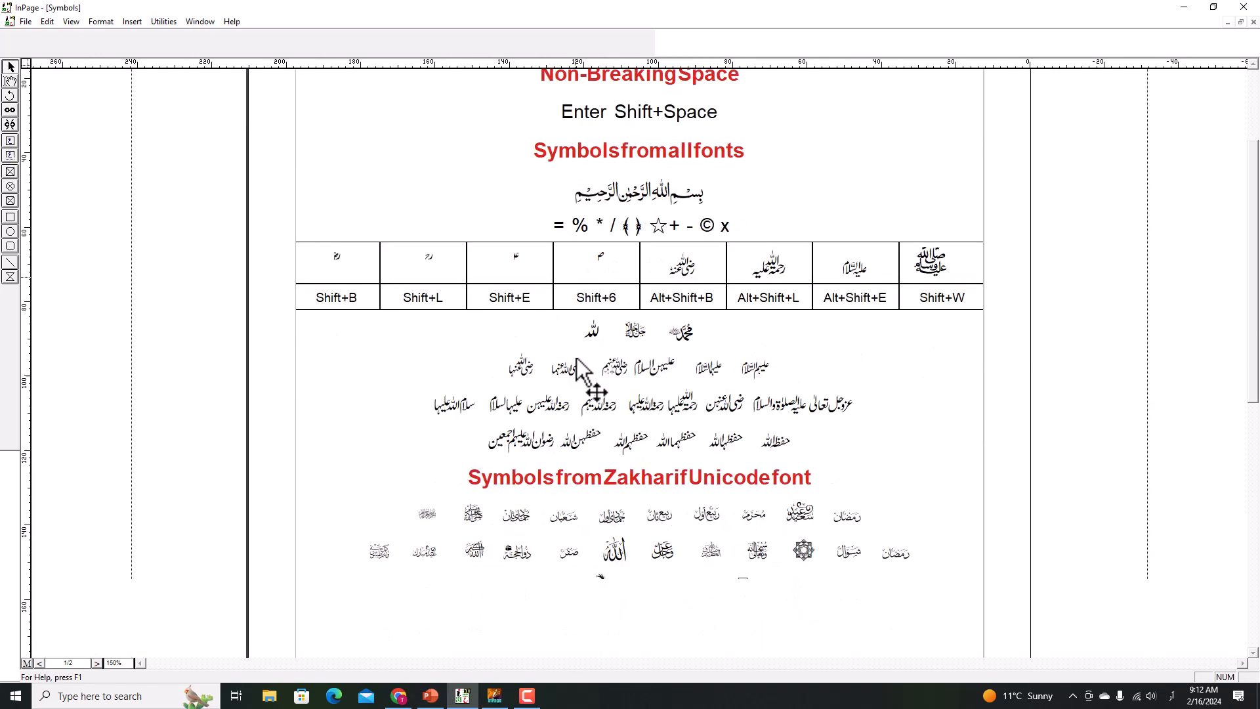
{"action": "scroll", "coordinate": [621, 390], "scroll_direction": "down", "scroll_amount": 3}
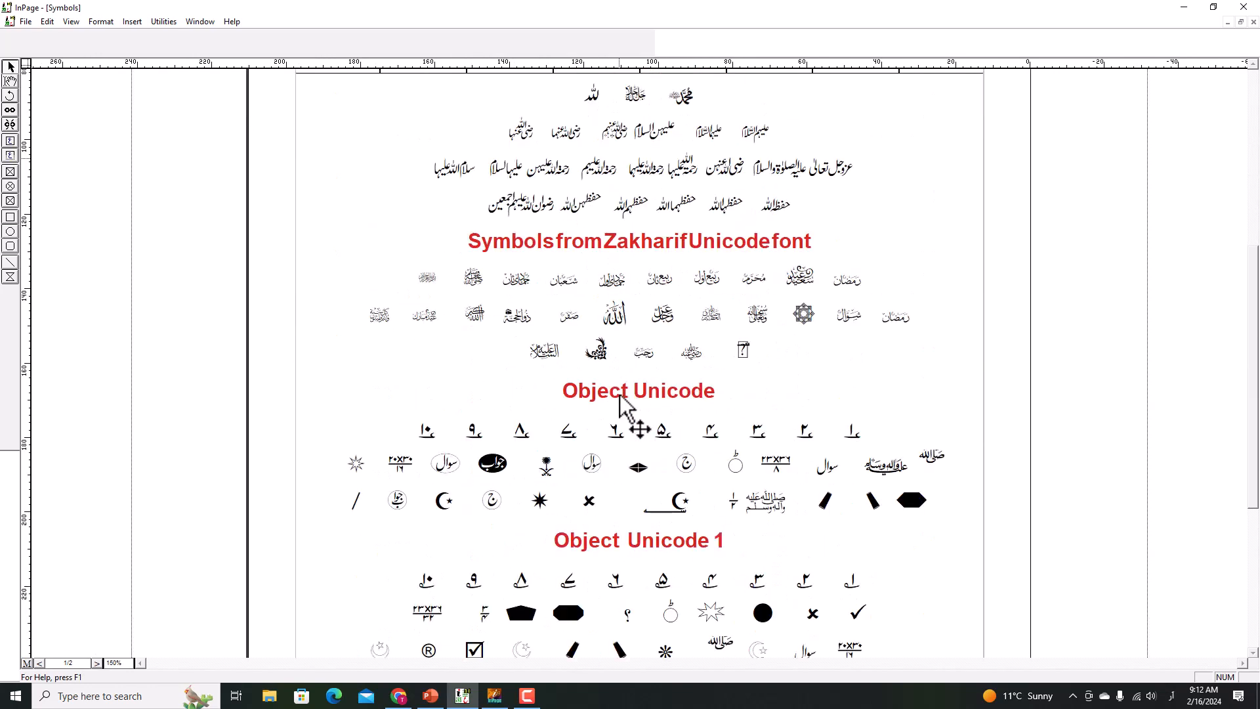
{"action": "scroll", "coordinate": [620, 403], "scroll_direction": "down", "scroll_amount": 2}
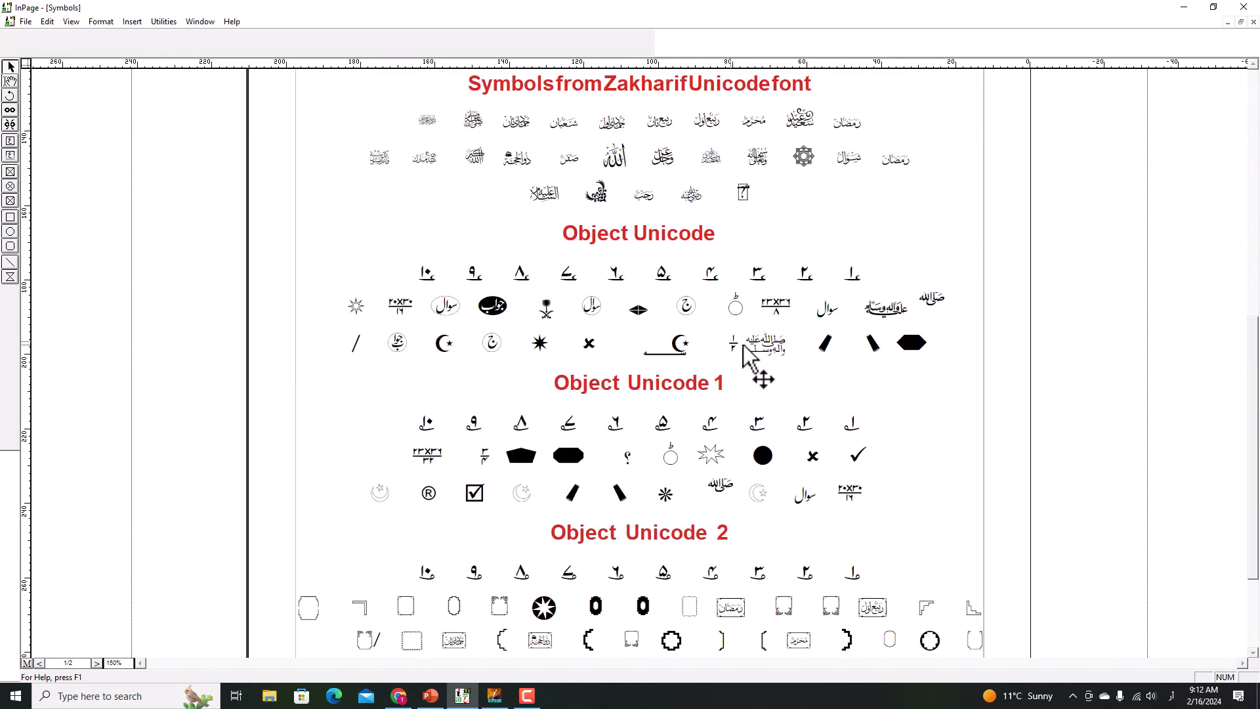
Copy the calligraphic symbol second from the right in the first symbol row below the numerals under Object Unicode
{"action": "left_click", "coordinate": [9, 79]}
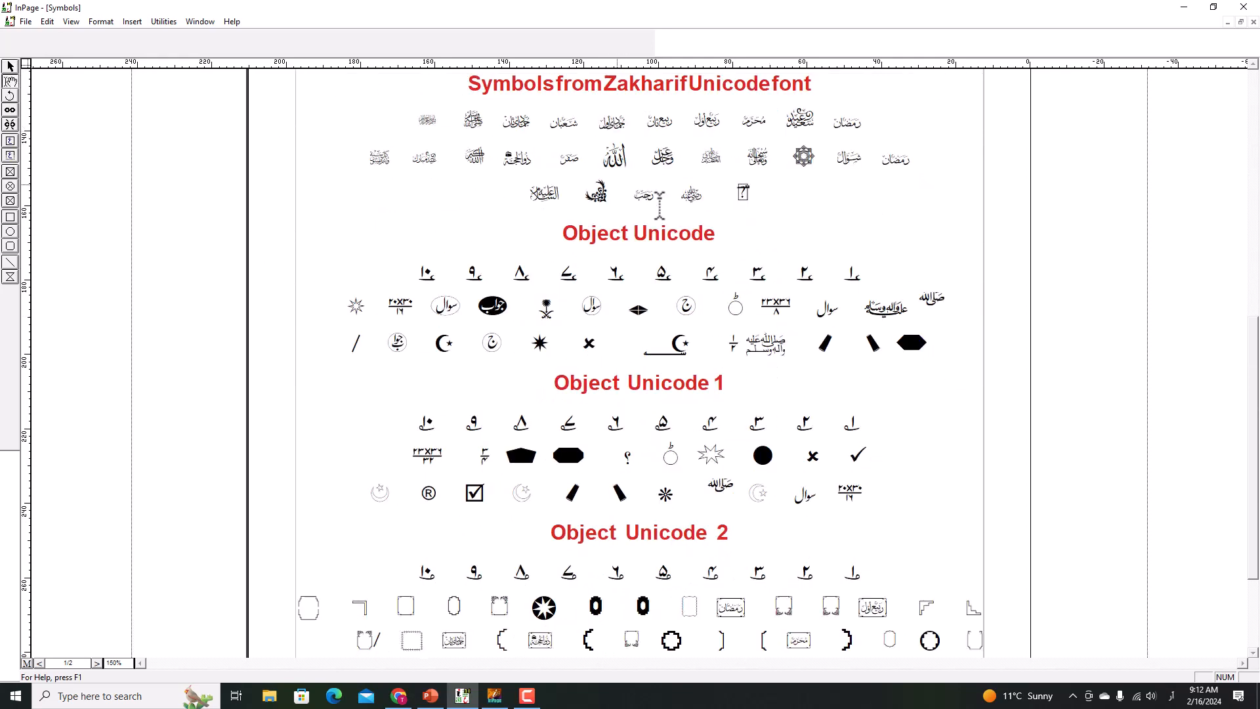
{"action": "double_click", "coordinate": [861, 307]}
{"action": "right_click", "coordinate": [898, 307]}
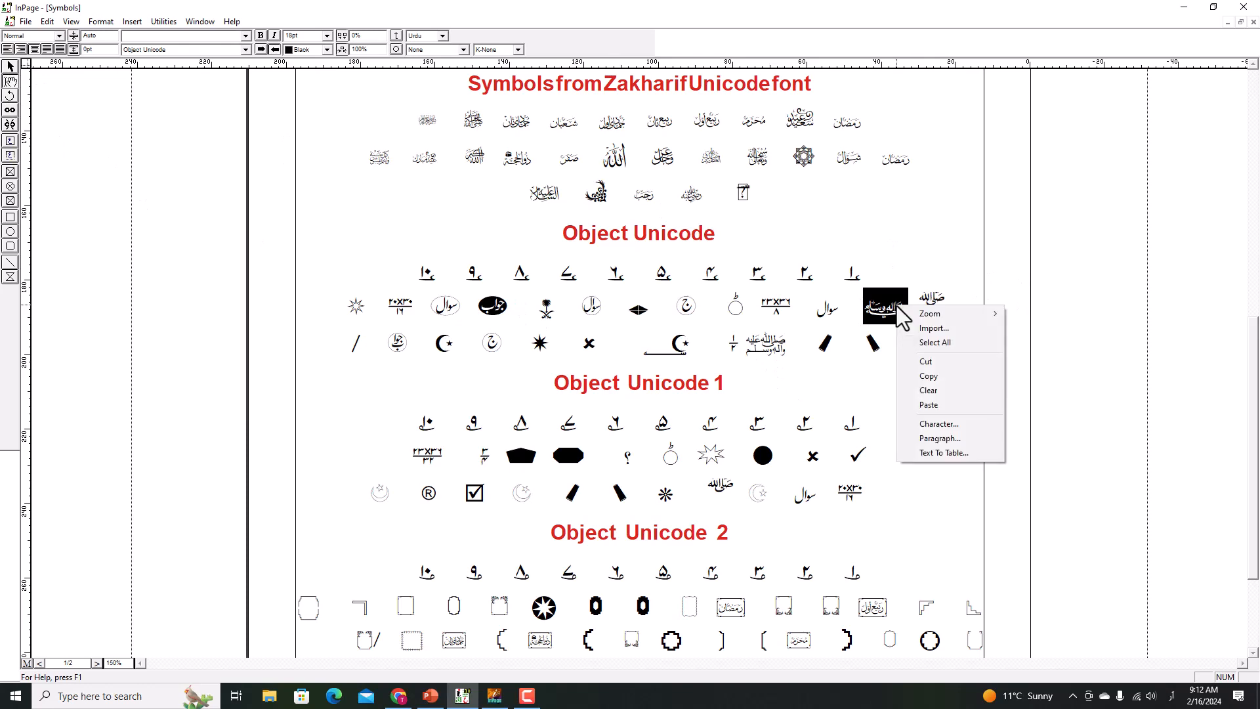
{"action": "left_click", "coordinate": [928, 405]}
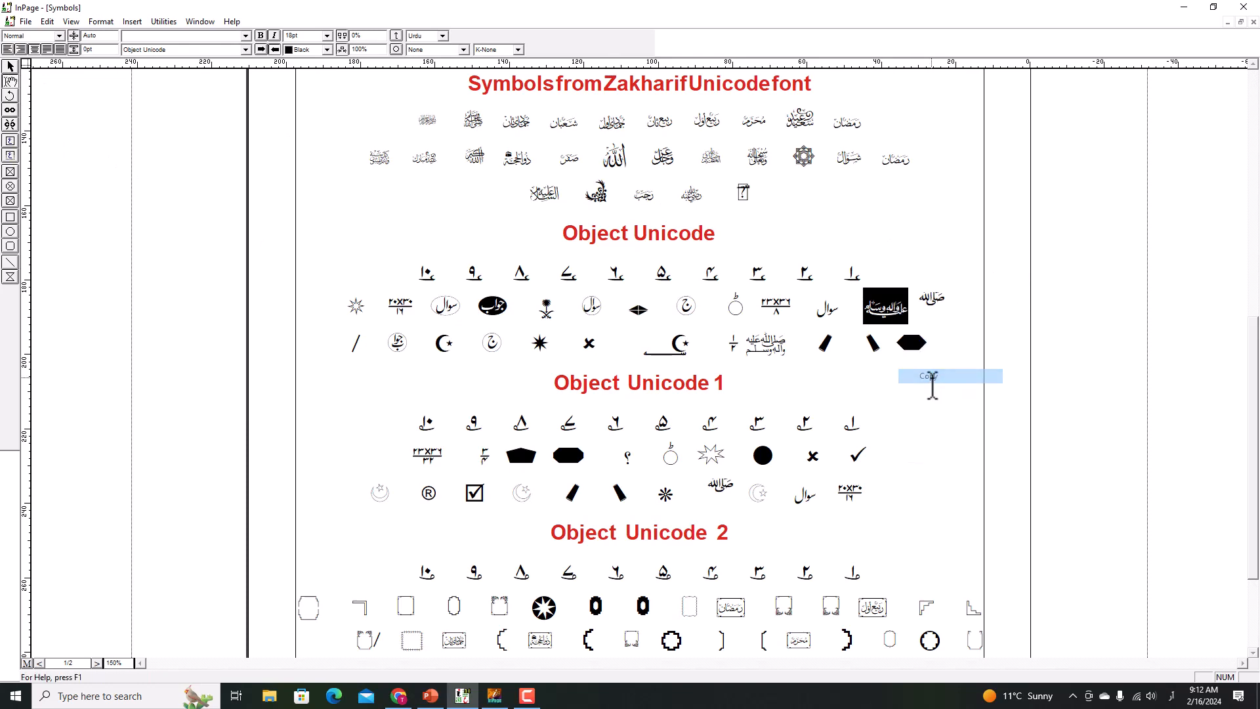
Return to the Untitled-1 document and paste the copied calligraphic symbol twice at the end of the second Urdu paragraph
{"action": "left_click", "coordinate": [1228, 22]}
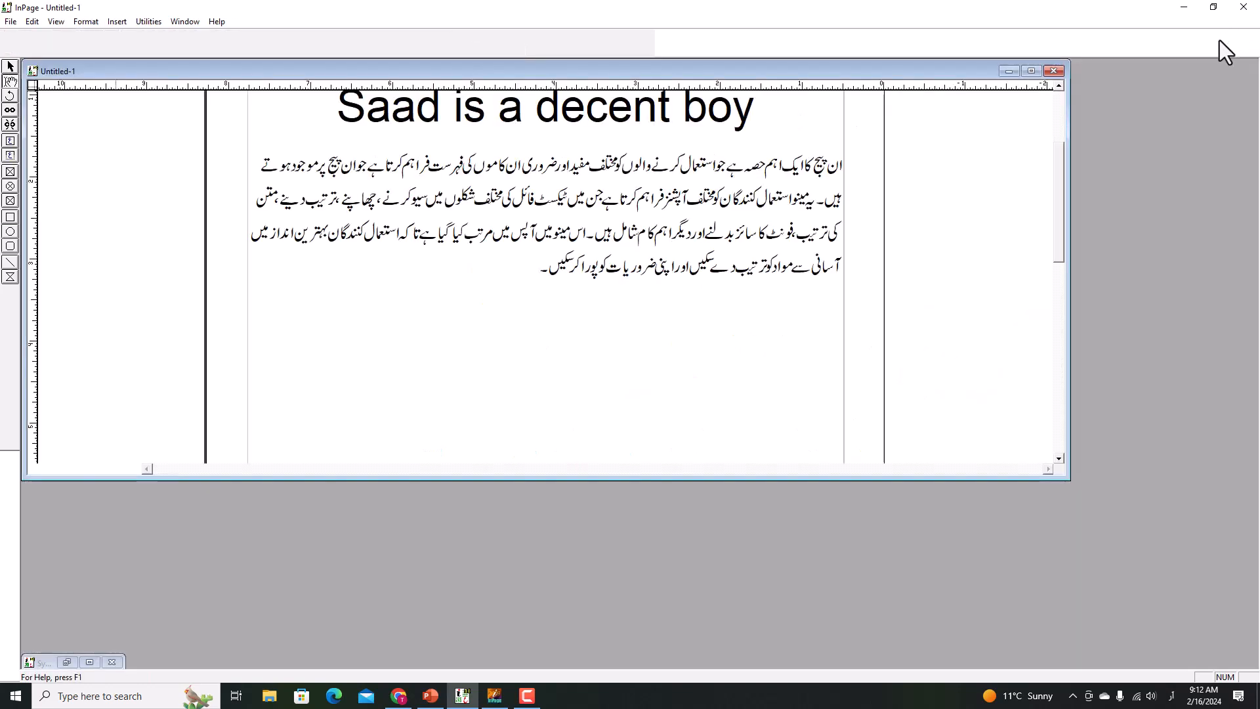
{"action": "left_click", "coordinate": [1037, 69]}
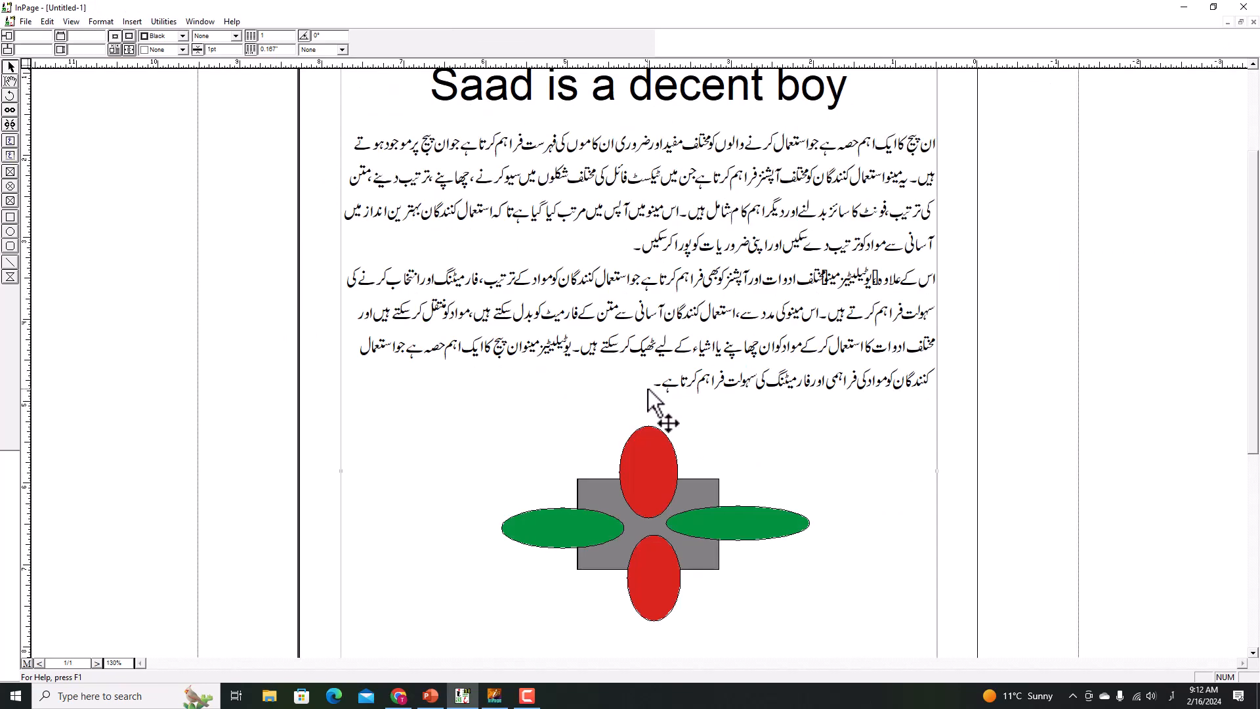
{"action": "left_click", "coordinate": [12, 82]}
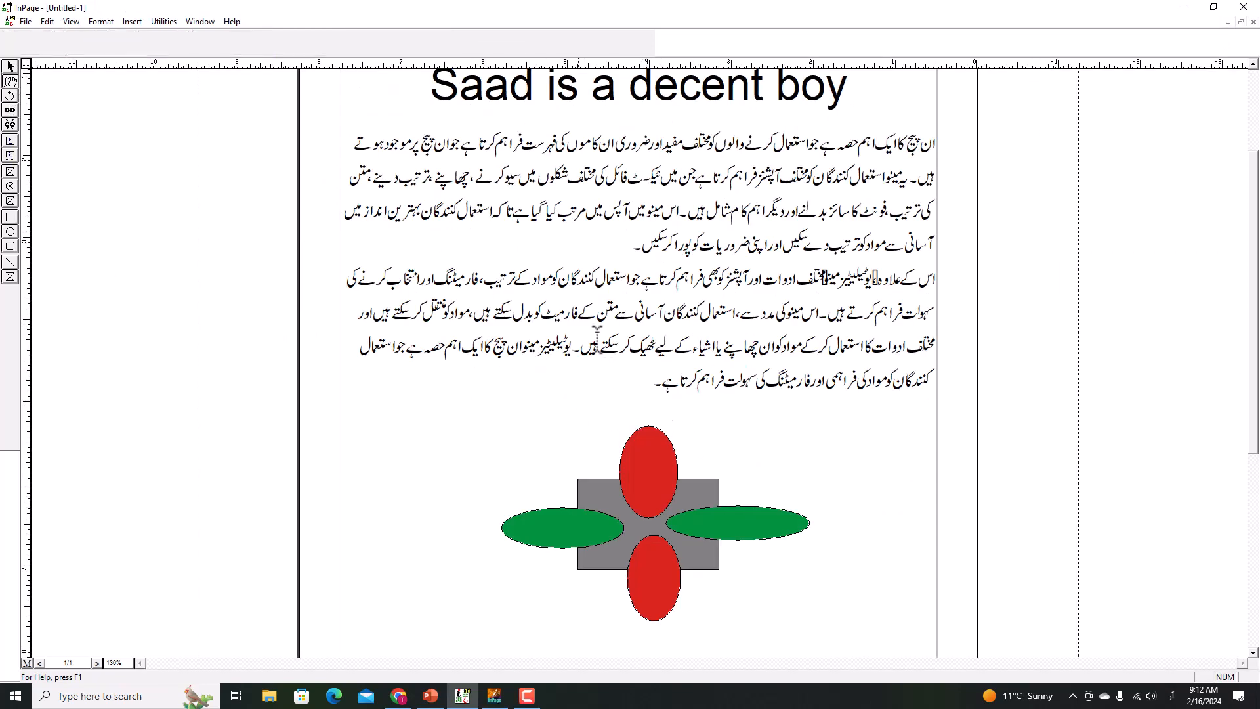
{"action": "left_click", "coordinate": [638, 393]}
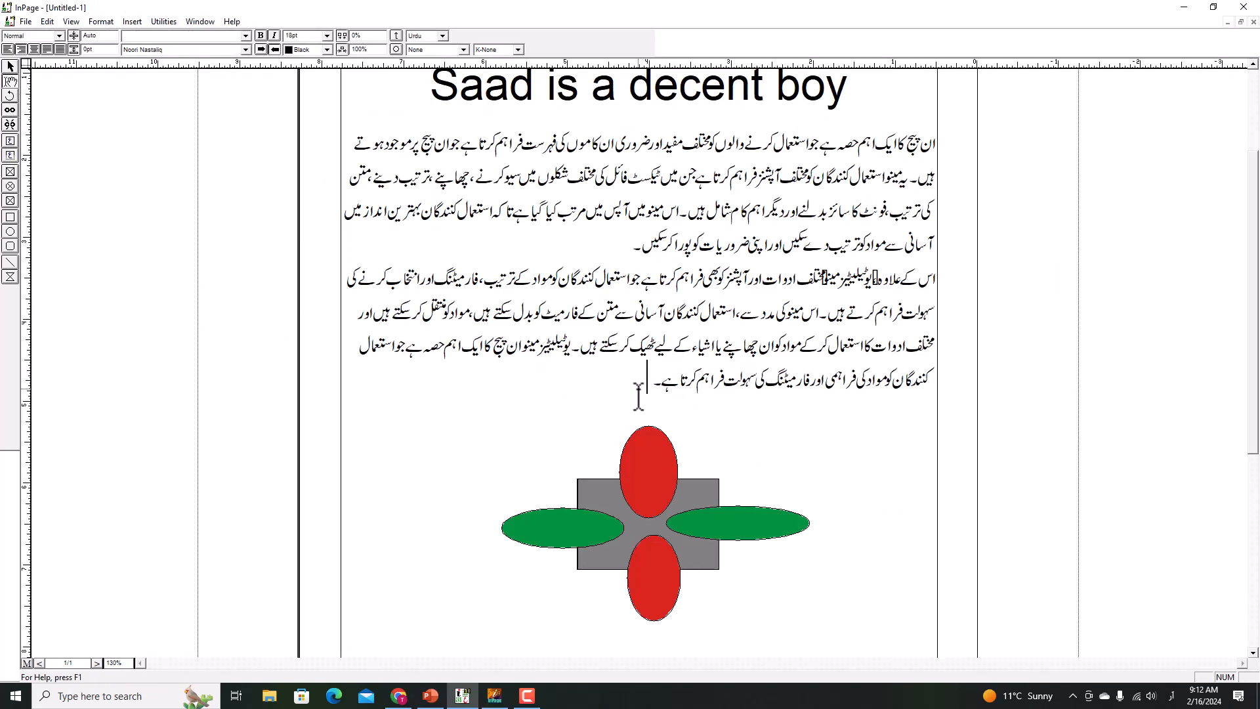
{"action": "type", "text": "ﷺ"}
{"action": "type", "text": "ﷺ"}
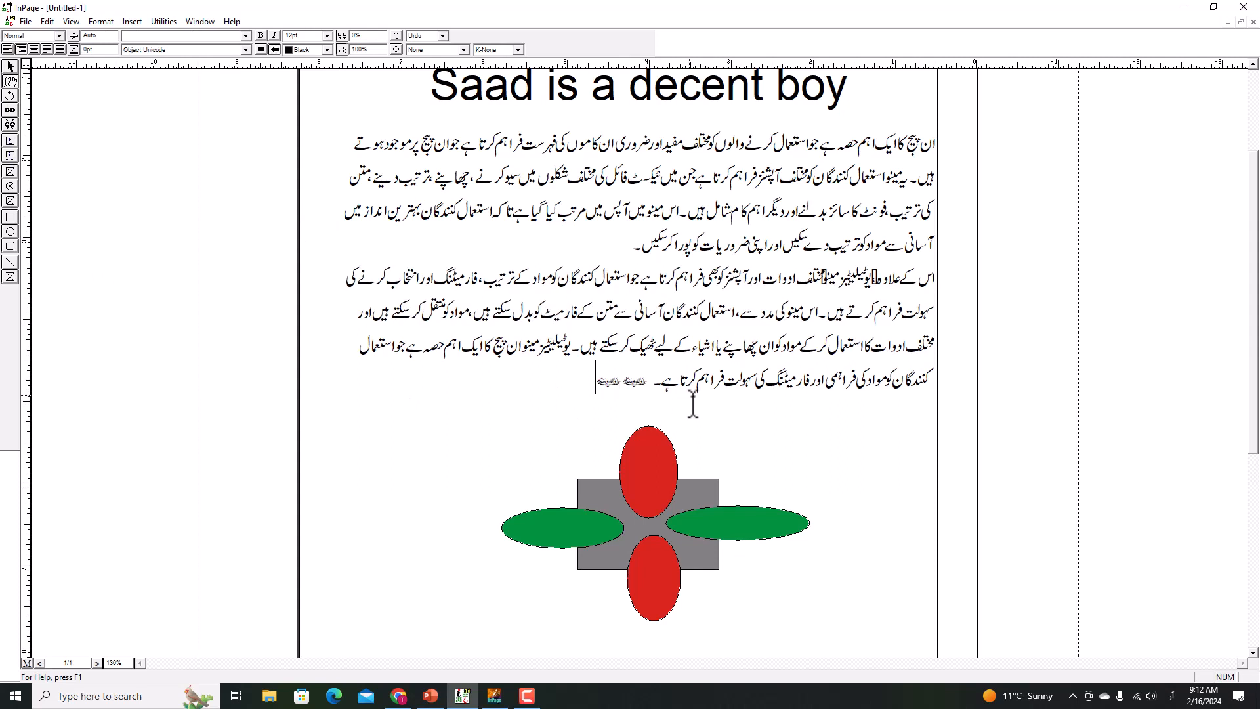
Enlarge the two pasted calligraphic symbols at the end of the paragraph to 36pt
{"action": "left_click_drag", "start_coordinate": [581, 388], "coordinate": [648, 393]}
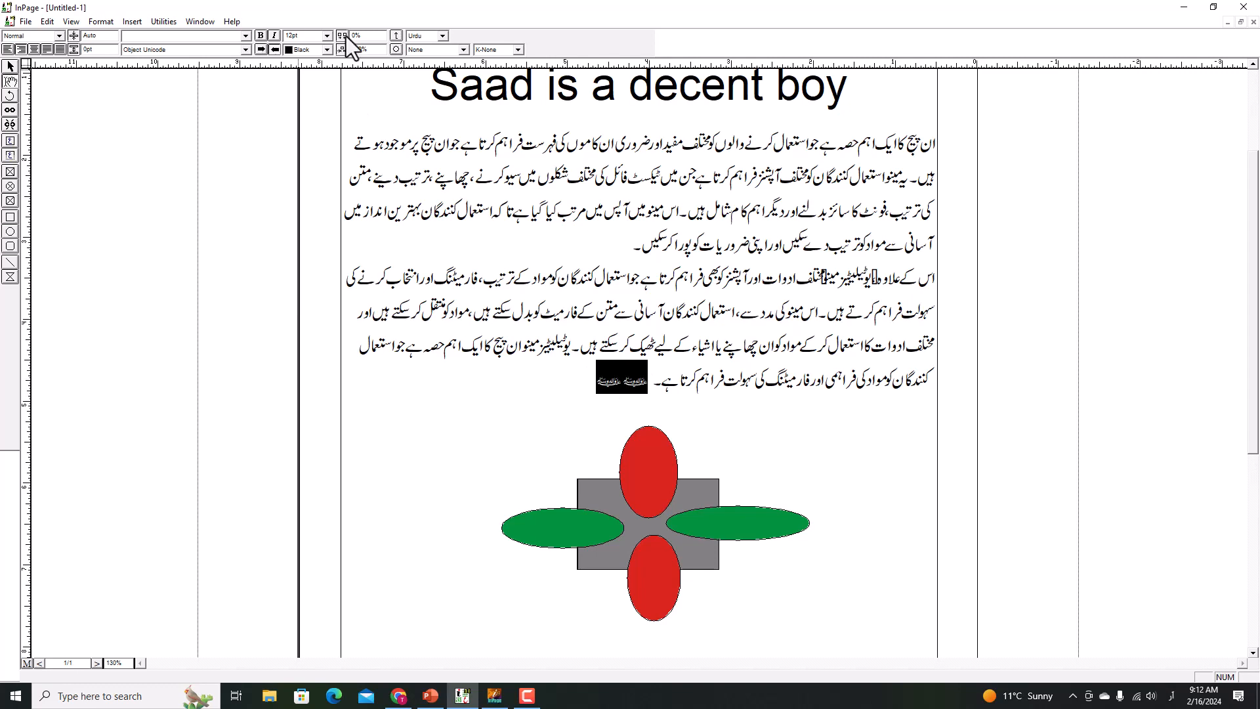
{"action": "left_click", "coordinate": [327, 35]}
{"action": "left_click", "coordinate": [315, 108]}
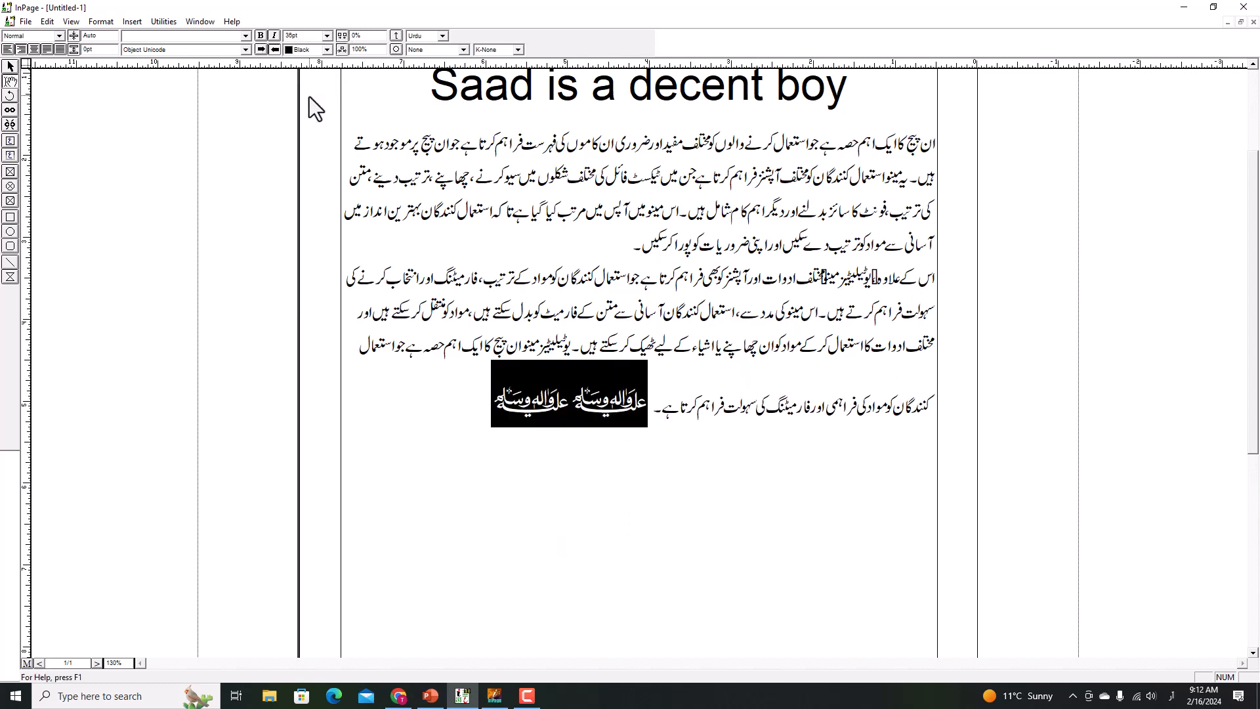
{"action": "left_click", "coordinate": [431, 408]}
{"action": "scroll", "coordinate": [516, 427], "scroll_direction": "up", "scroll_amount": 2}
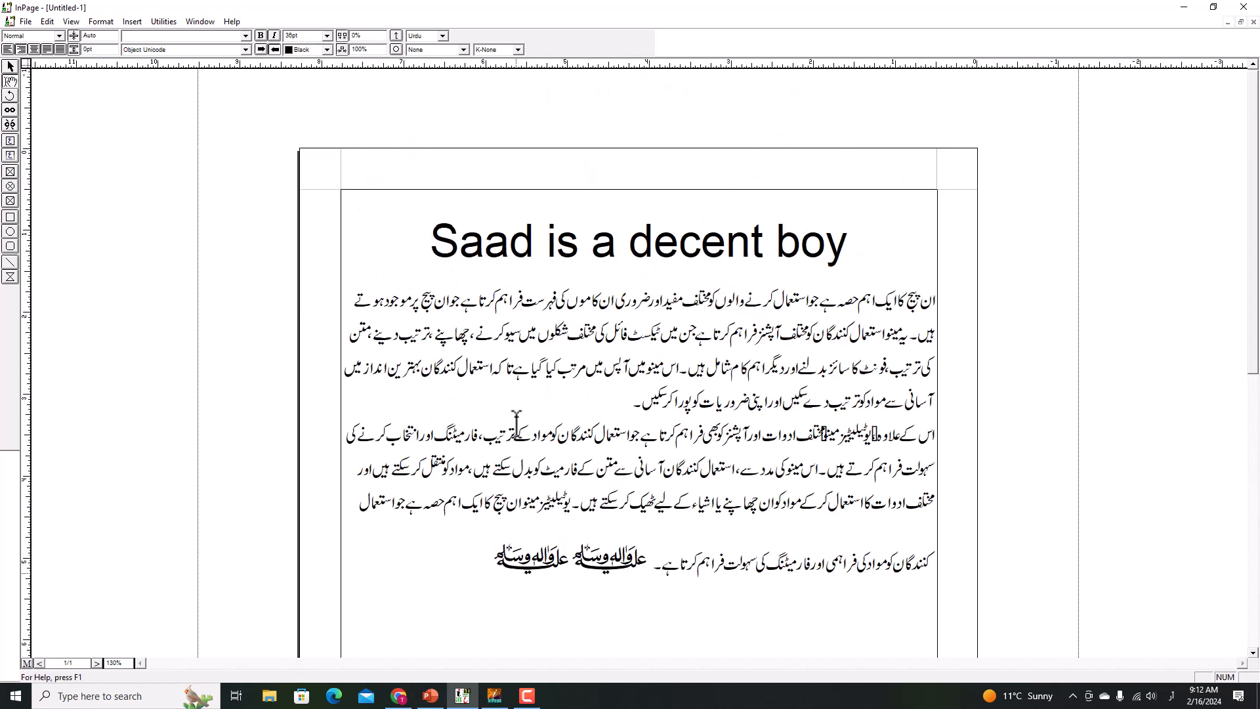
Reopen the Symbols document and examine its sections from Non-Breaking Space down to Object Unicode 2
{"action": "left_click", "coordinate": [1241, 23]}
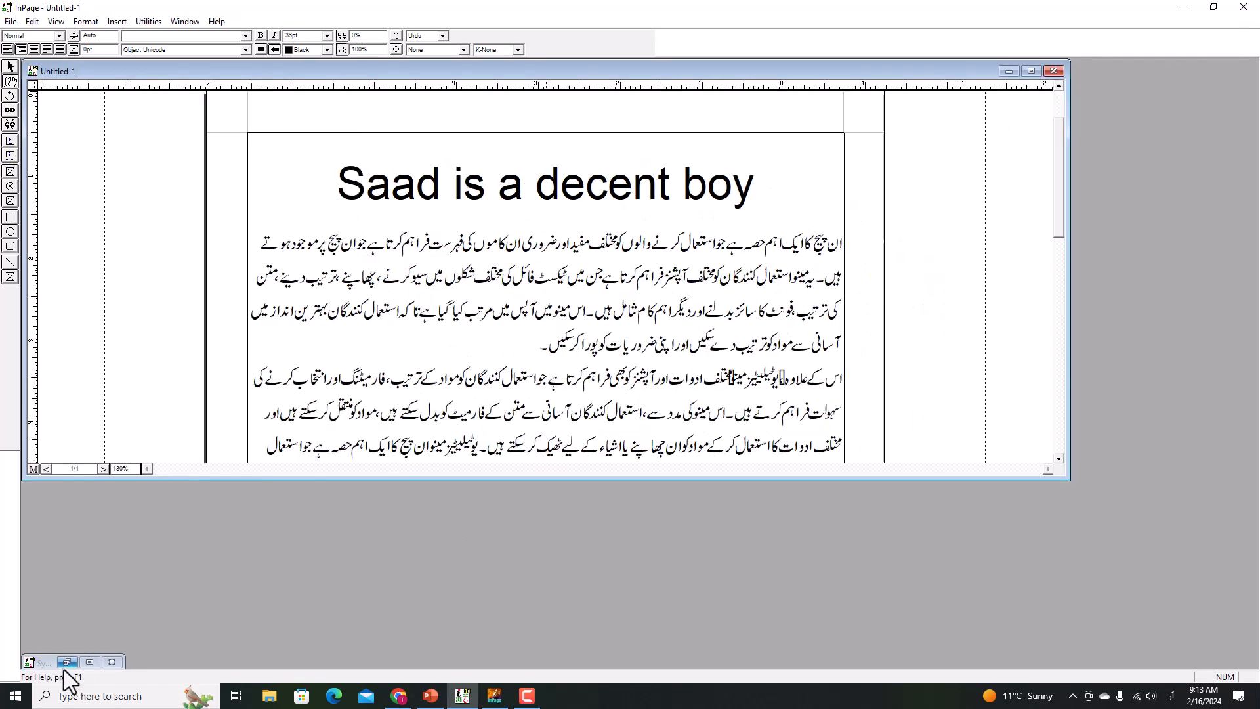
{"action": "left_click", "coordinate": [89, 662]}
{"action": "scroll", "coordinate": [547, 443], "scroll_direction": "up", "scroll_amount": 8}
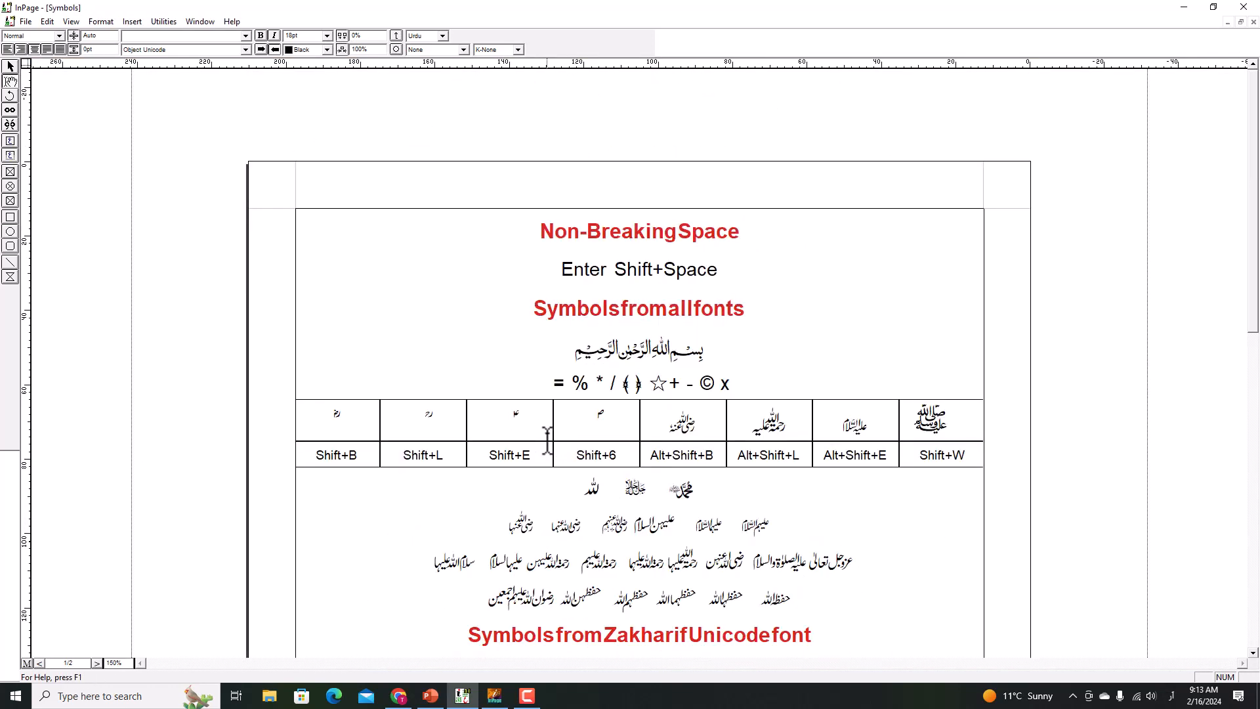
{"action": "left_click", "coordinate": [509, 459]}
{"action": "scroll", "coordinate": [782, 481], "scroll_direction": "down", "scroll_amount": 4}
{"action": "scroll", "coordinate": [783, 481], "scroll_direction": "down", "scroll_amount": 14}
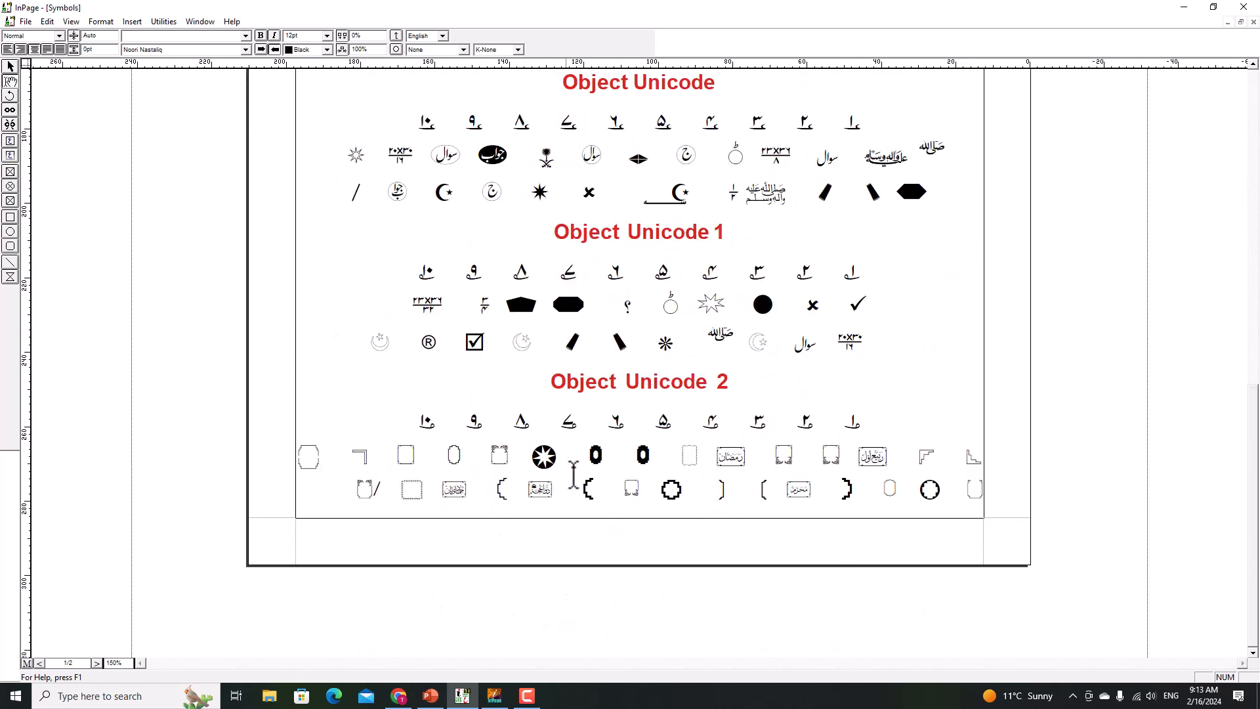
{"action": "left_click", "coordinate": [595, 462]}
{"action": "scroll", "coordinate": [596, 472], "scroll_direction": "up", "scroll_amount": 18}
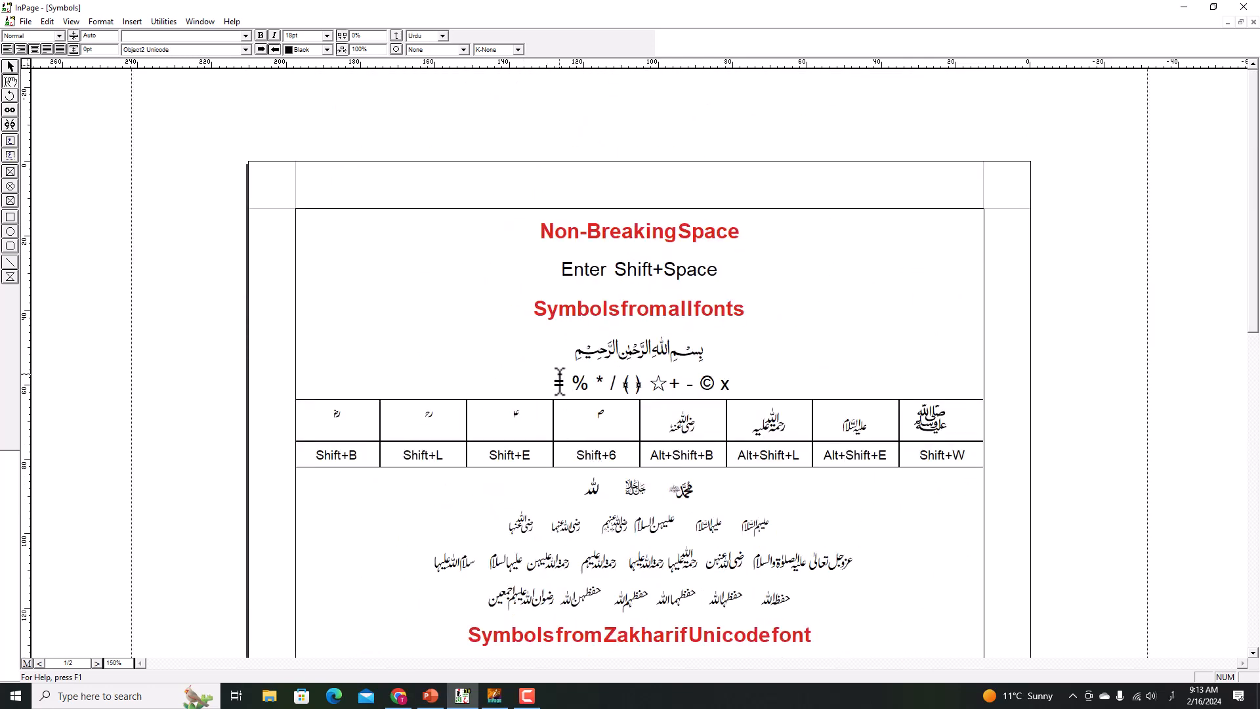
Compare with the symbols inserted in the other InPage version, and return to the calligraphic phrases above the Zakharif Unicode section in the Symbols document
{"action": "left_click", "coordinate": [501, 700]}
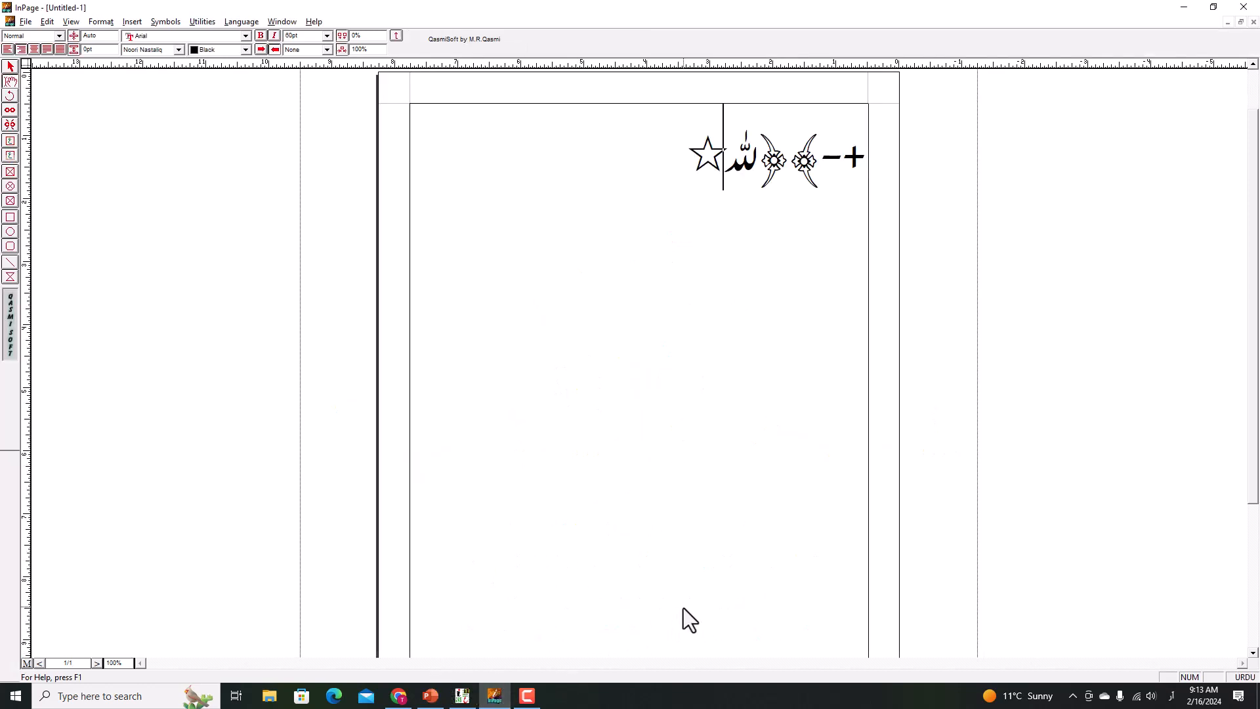
{"action": "left_click", "coordinate": [462, 696]}
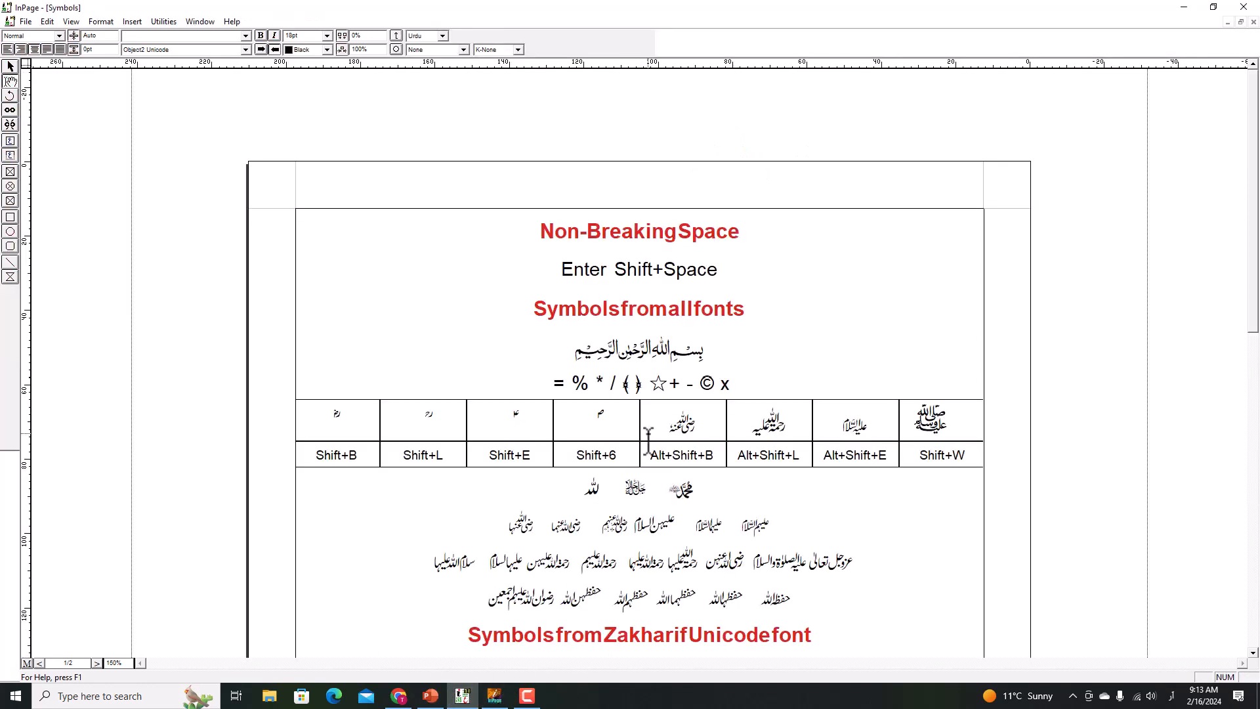
{"action": "scroll", "coordinate": [718, 410], "scroll_direction": "down", "scroll_amount": 2}
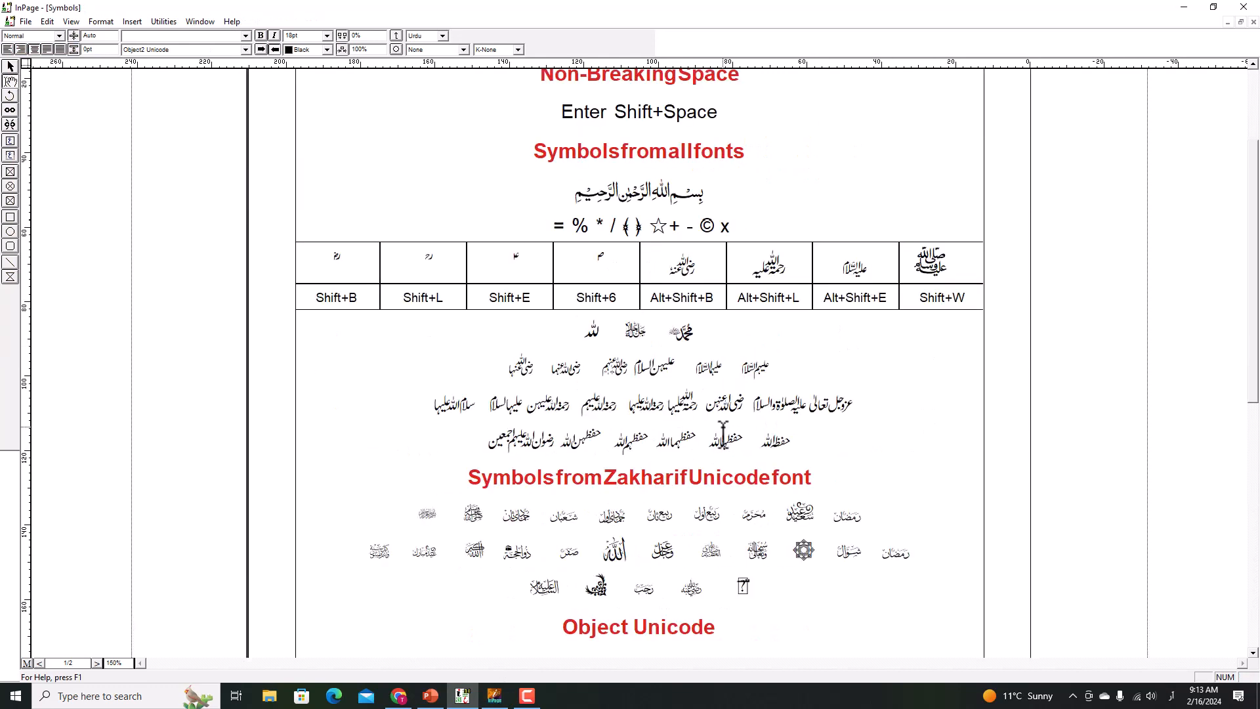
{"action": "left_click", "coordinate": [710, 437]}
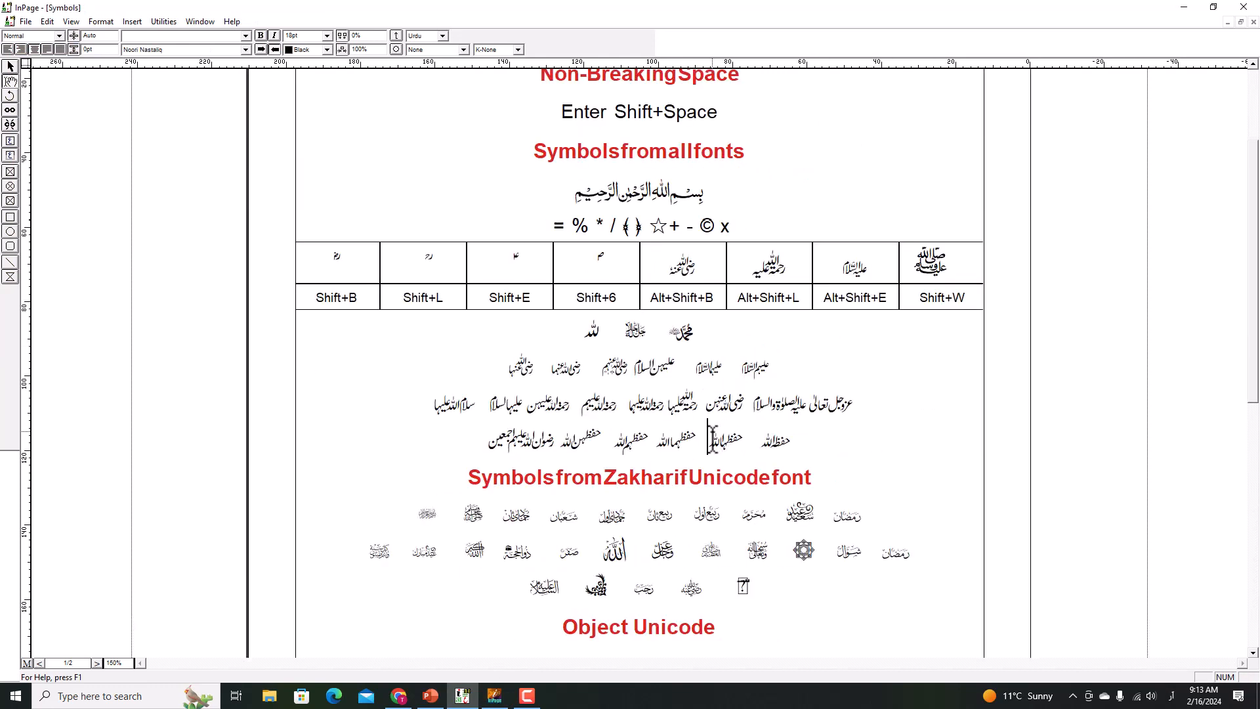